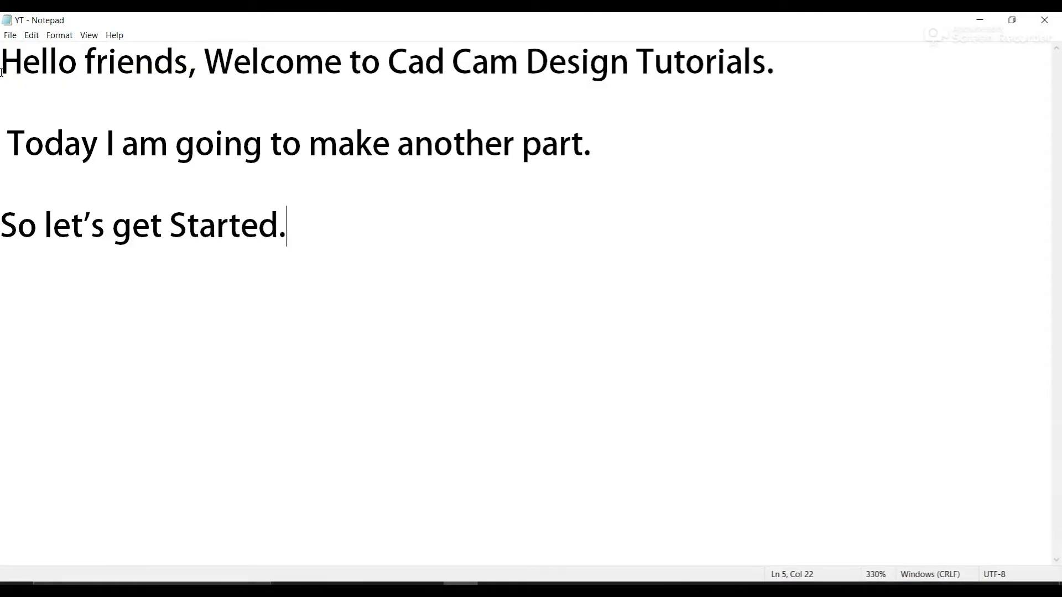
# - Highlight each line of the tutorial's welcome note in Notepad in turn
pyautogui.moveTo(2, 72); pyautogui.dragTo(202, 62)
pyautogui.moveTo(88, 61); pyautogui.dragTo(289, 62)
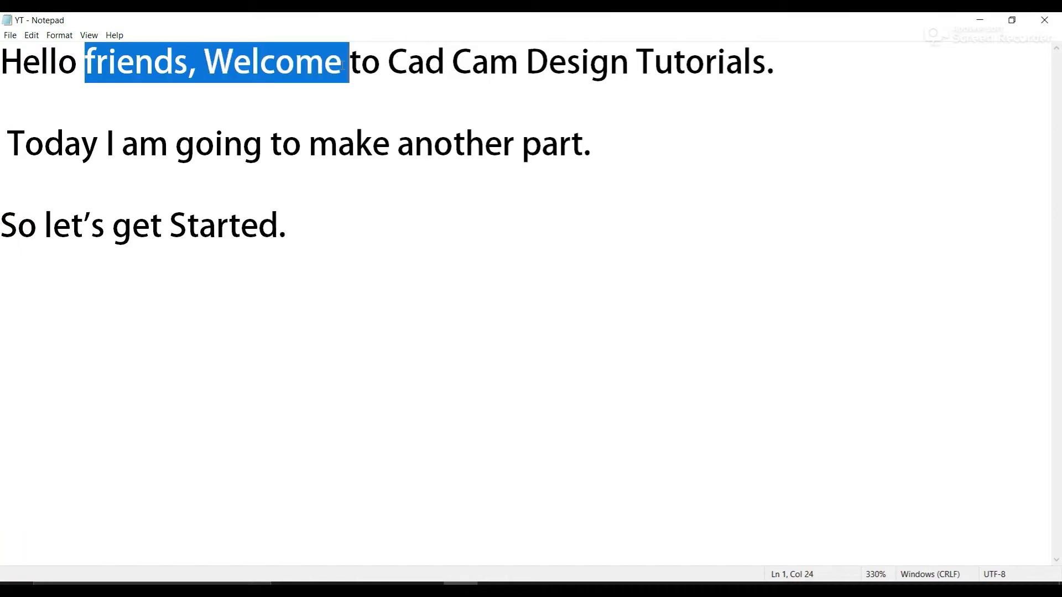
pyautogui.click(377, 67)
pyautogui.moveTo(389, 63)
pyautogui.mouseDown()
pyautogui.moveTo(628, 64)
pyautogui.moveTo(777, 83)
pyautogui.mouseUp()
pyautogui.click(597, 136)
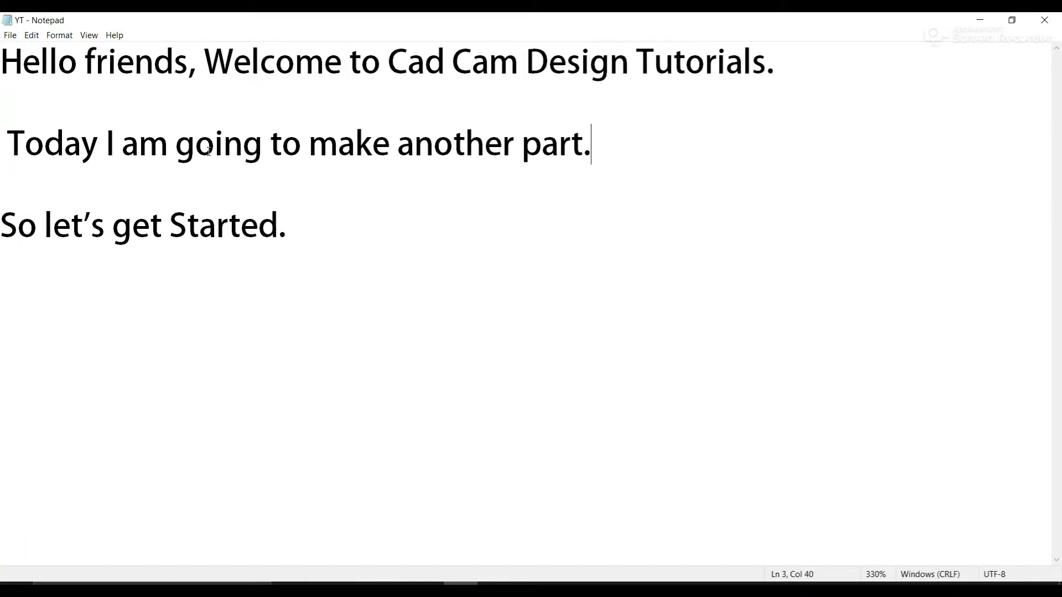
pyautogui.moveTo(33, 147)
pyautogui.mouseDown()
pyautogui.moveTo(168, 147)
pyautogui.moveTo(323, 168)
pyautogui.mouseUp()
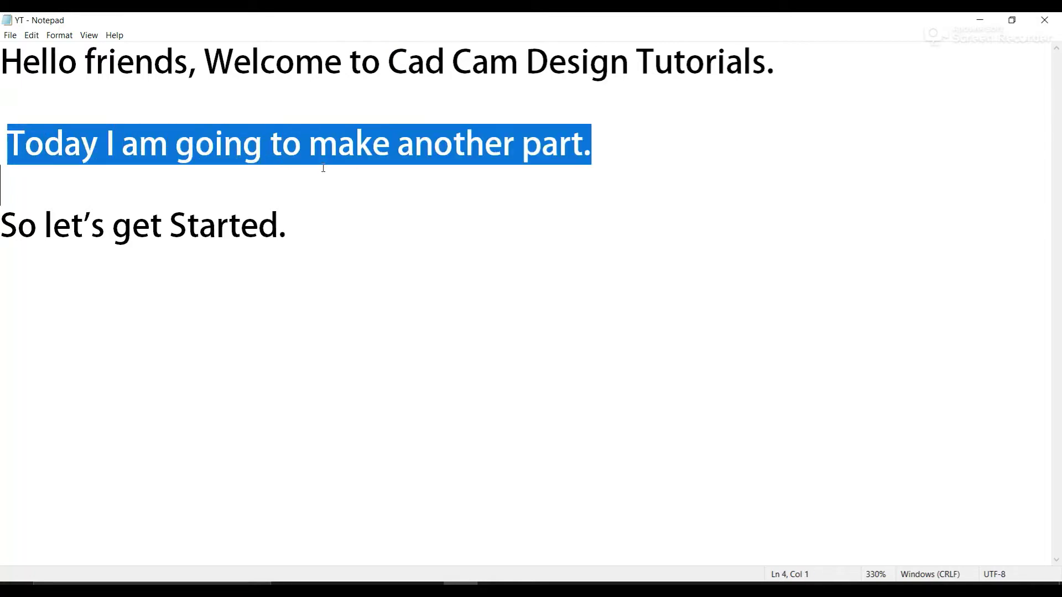
pyautogui.click(266, 232)
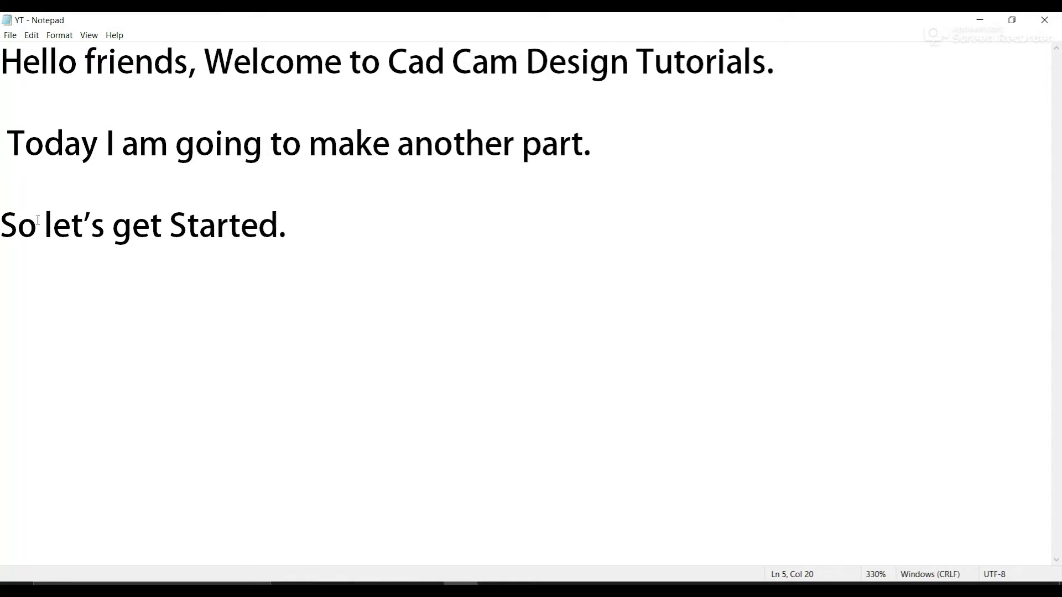
pyautogui.moveTo(8, 224); pyautogui.dragTo(291, 224)
pyautogui.click(306, 225)
# - Minimize Notepad and create a new SOLIDWORKS part document
pyautogui.click(979, 20)
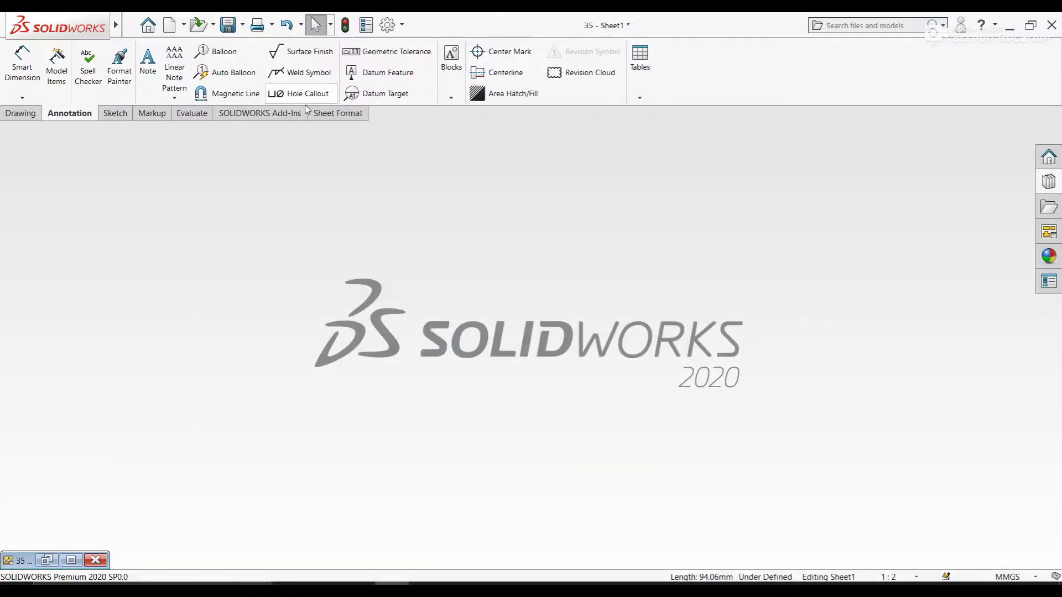
pyautogui.click(173, 27)
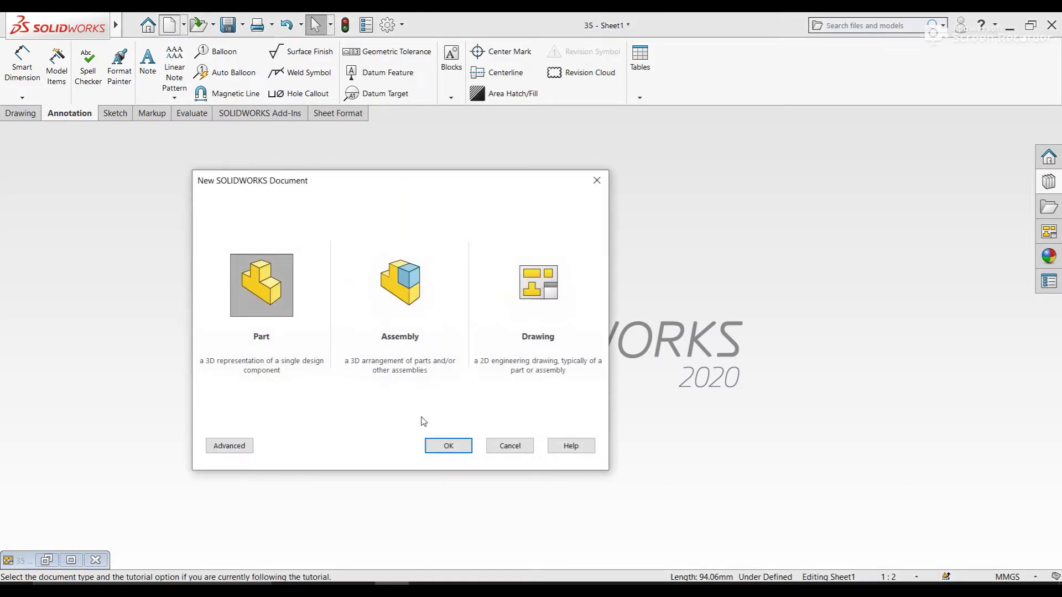
pyautogui.click(448, 446)
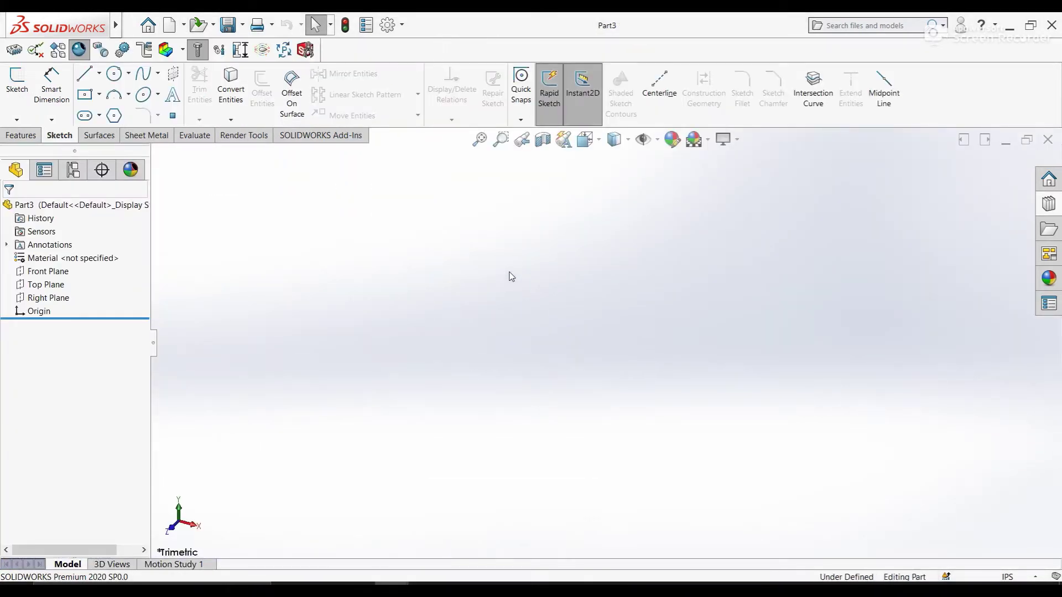
# - Switch the part to MMGS units and apply the Plain White scene
pyautogui.click(997, 575)
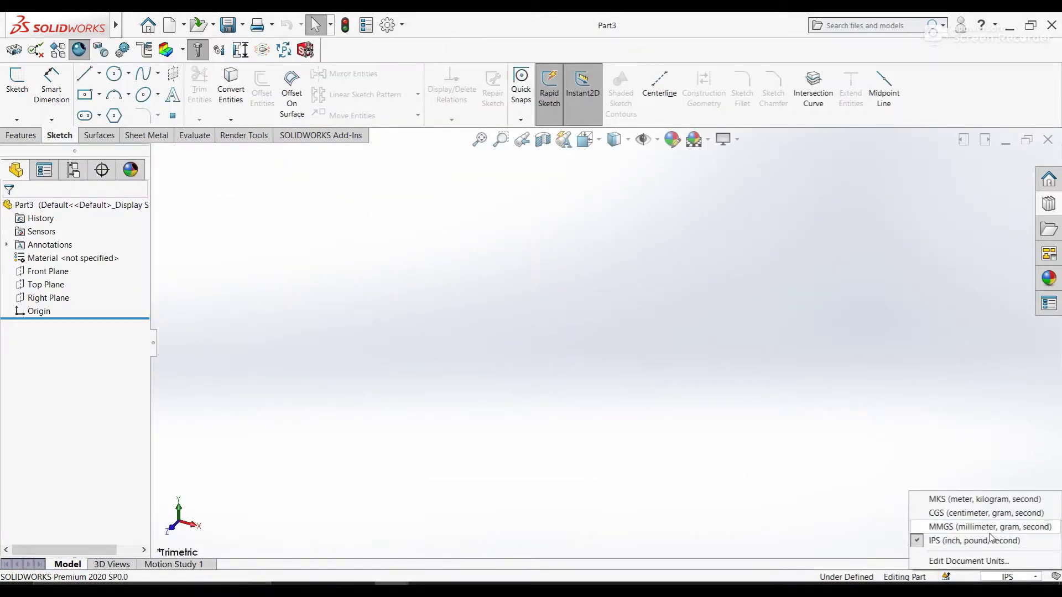
pyautogui.click(951, 527)
pyautogui.click(708, 139)
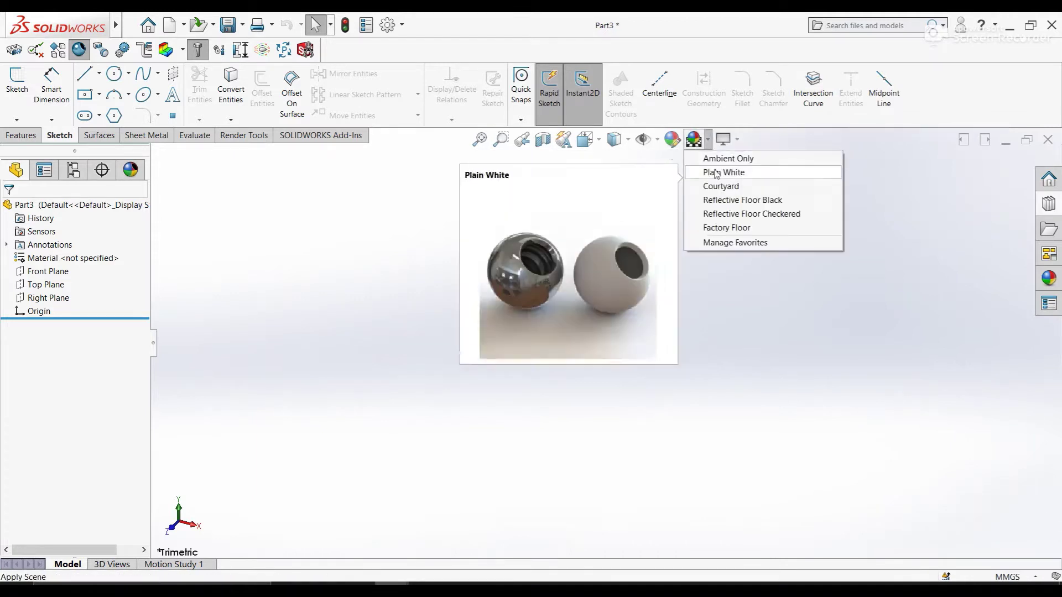
pyautogui.click(725, 172)
# - Sketch a center rectangle on the Top Plane, centred on the origin
pyautogui.click(46, 284)
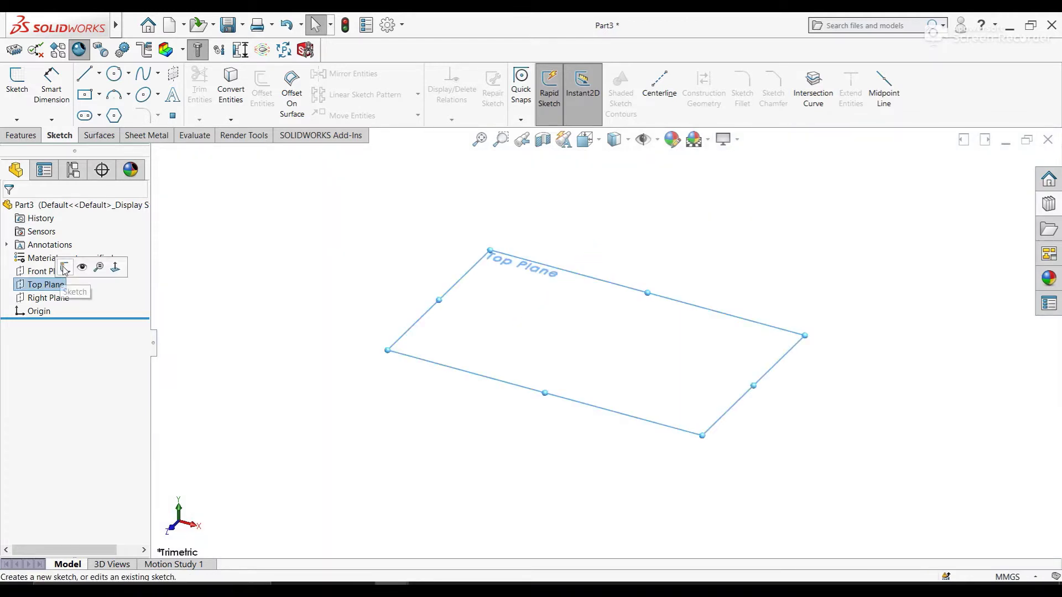
pyautogui.click(66, 268)
pyautogui.click(86, 94)
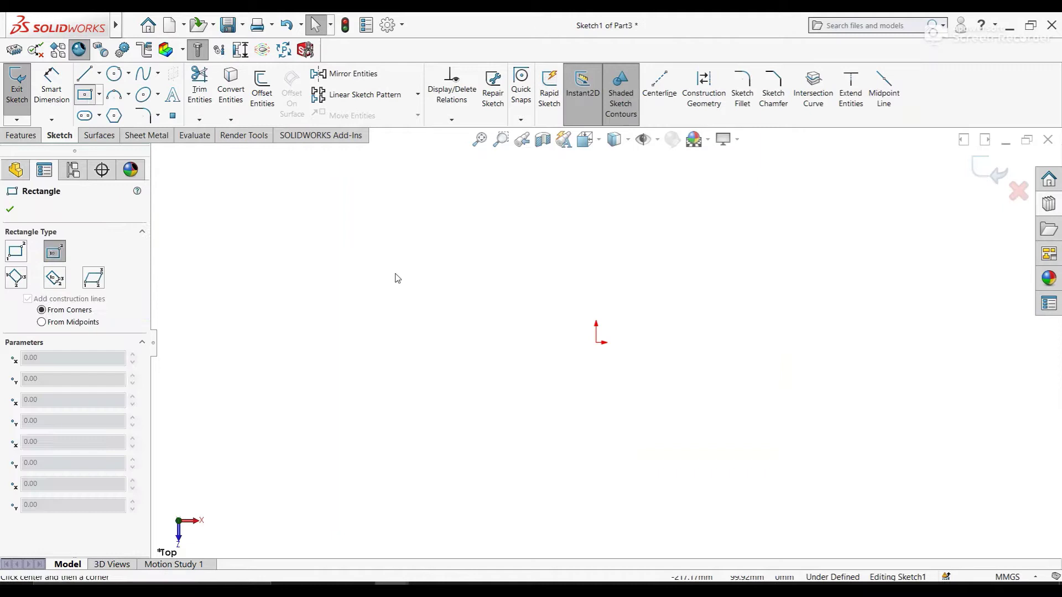
pyautogui.click(596, 343)
pyautogui.click(709, 383)
pyautogui.rightClick(660, 229)
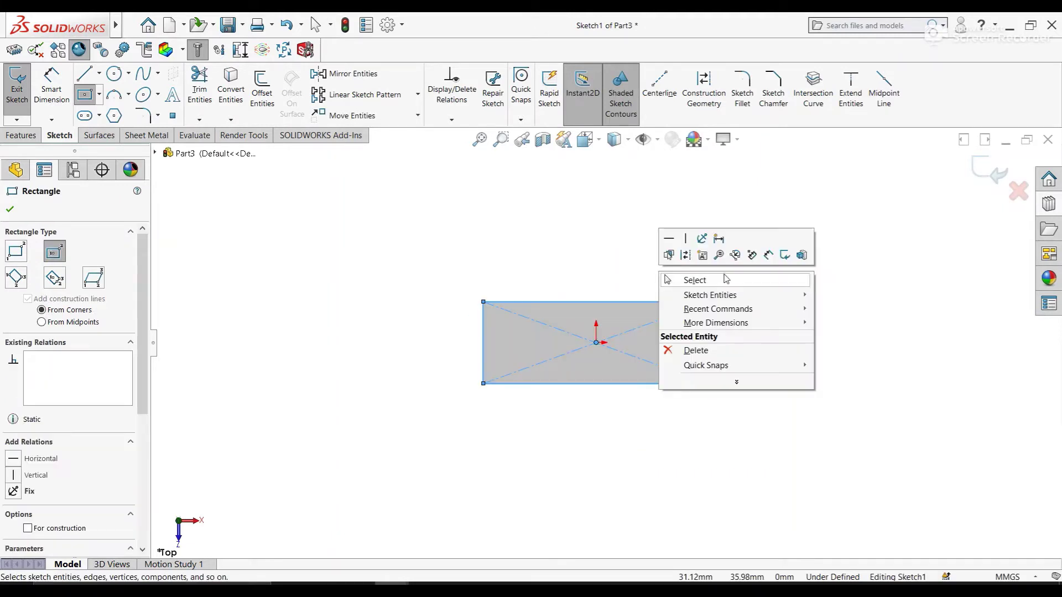
pyautogui.click(689, 279)
# - Dimension the rectangle 84 mm wide and 70 mm deep
pyautogui.click(631, 302)
pyautogui.click(622, 264)
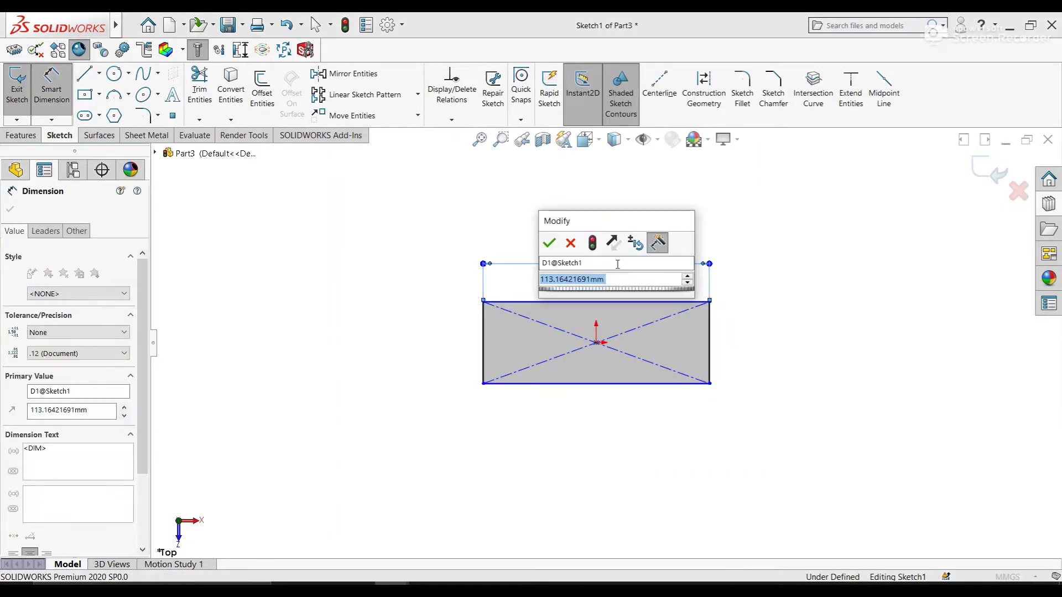
pyautogui.write('84')
pyautogui.press('Return')
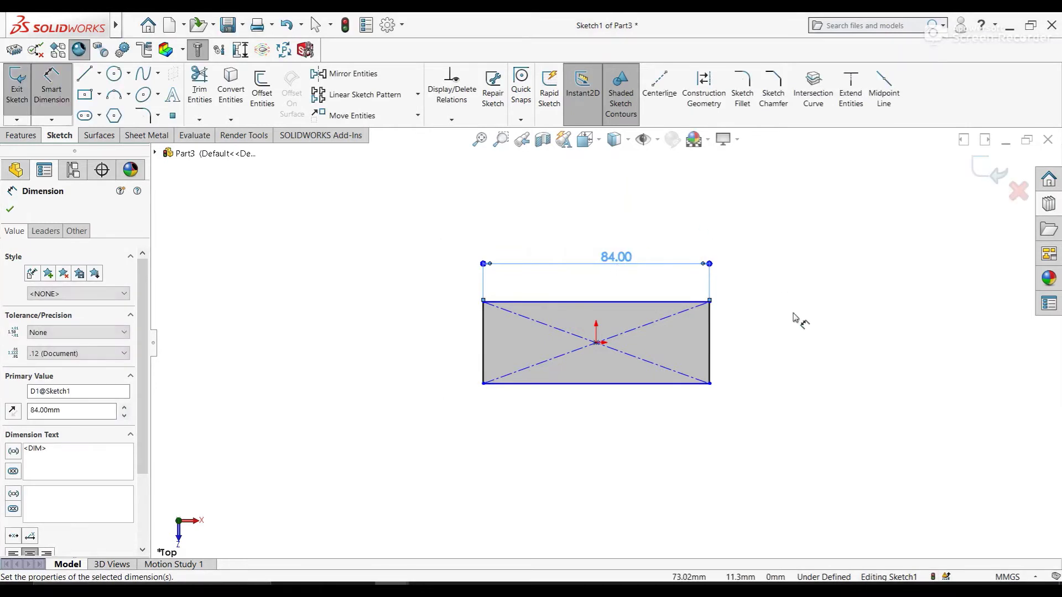
pyautogui.click(722, 332)
pyautogui.click(740, 340)
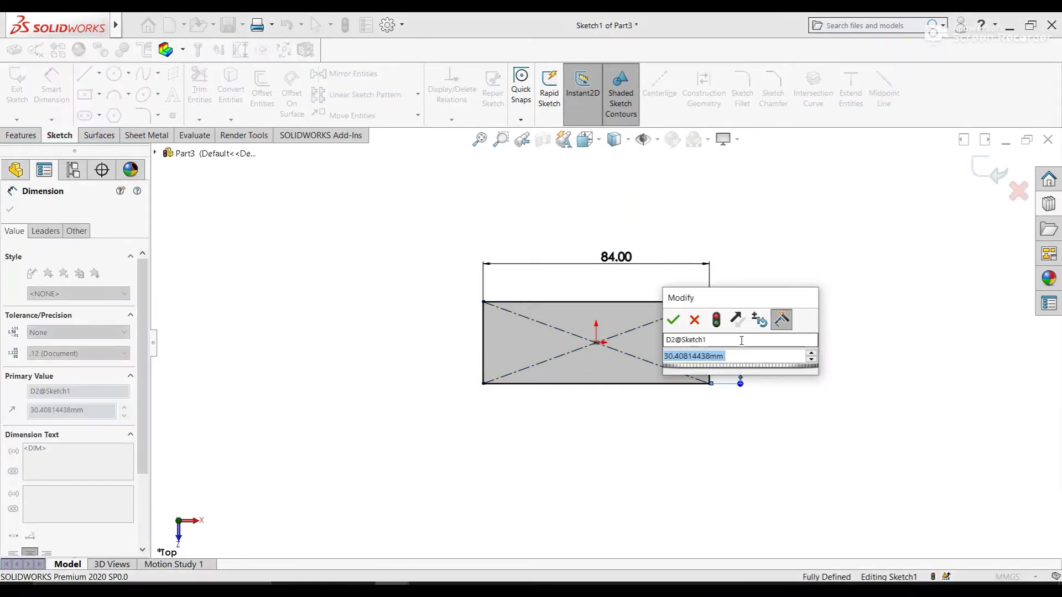
pyautogui.write('70')
pyautogui.press('Return')
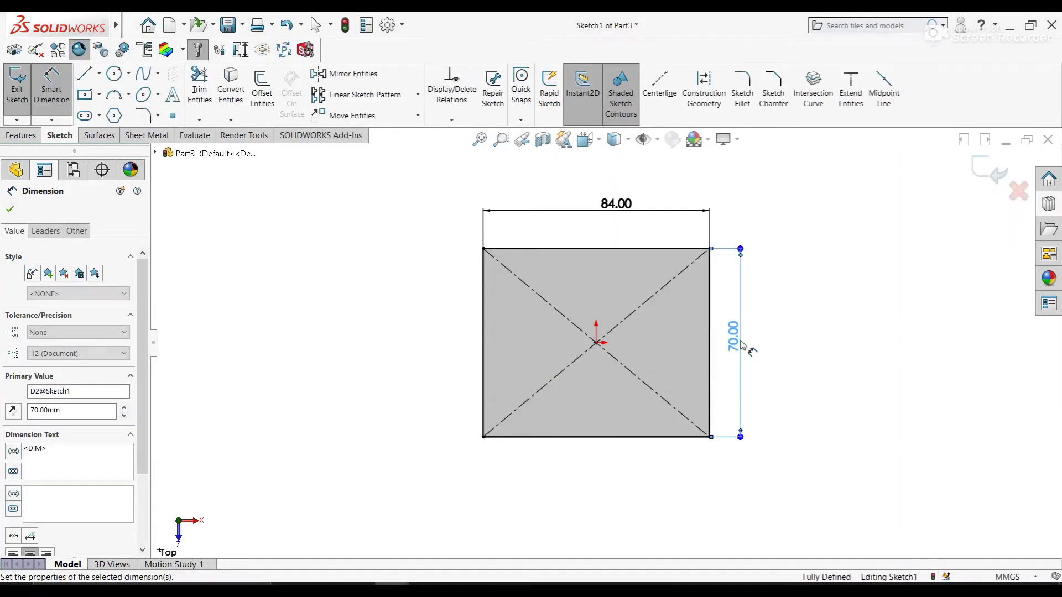
pyautogui.click(801, 301)
pyautogui.rightClick(798, 297)
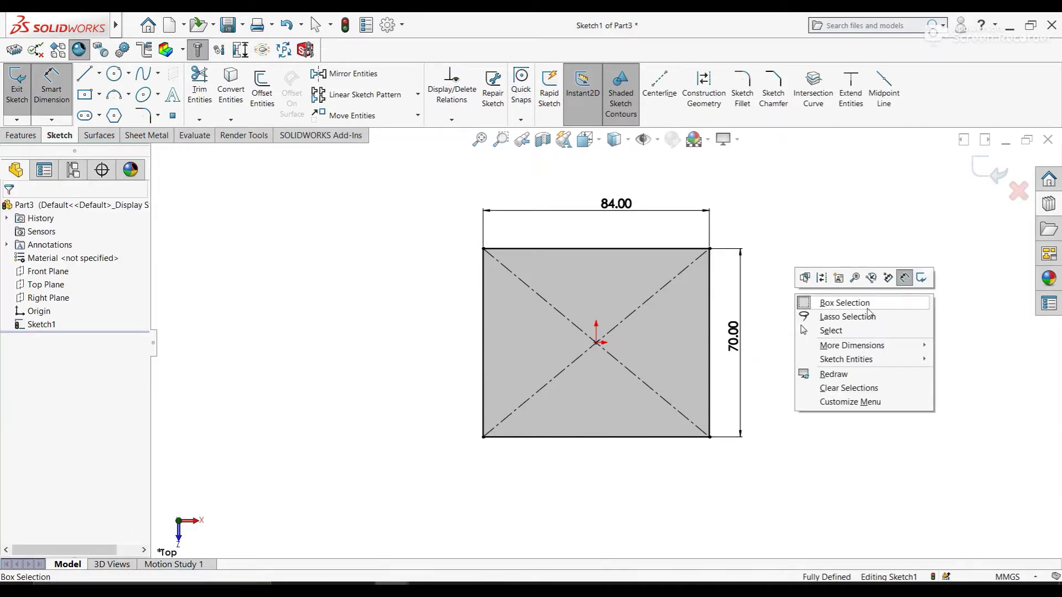
pyautogui.click(831, 330)
# - Extrude the rectangle 11 mm into the base block
pyautogui.click(22, 135)
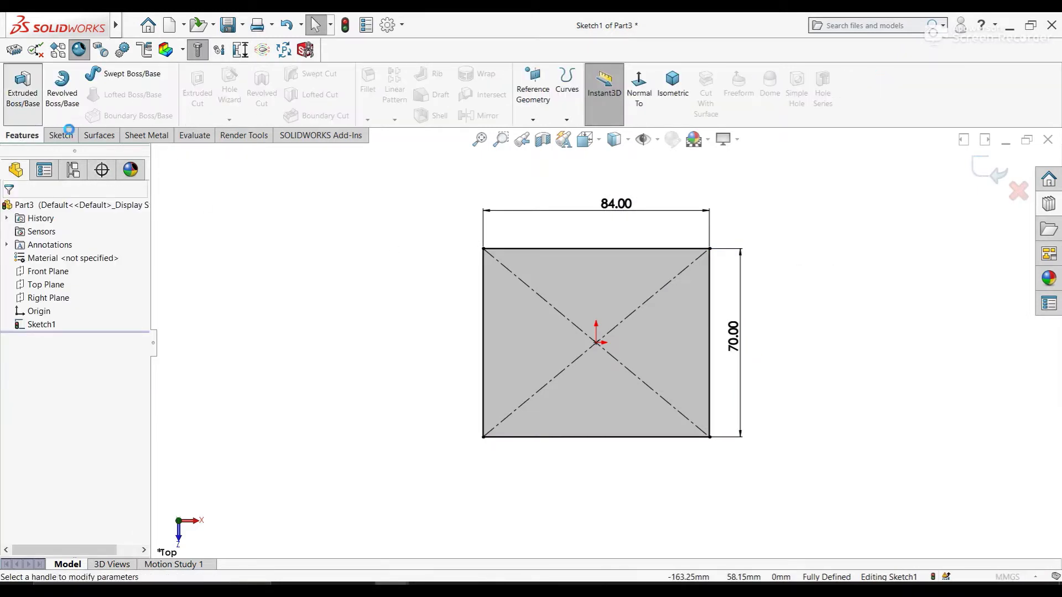
pyautogui.scroll(1, 120, 331)
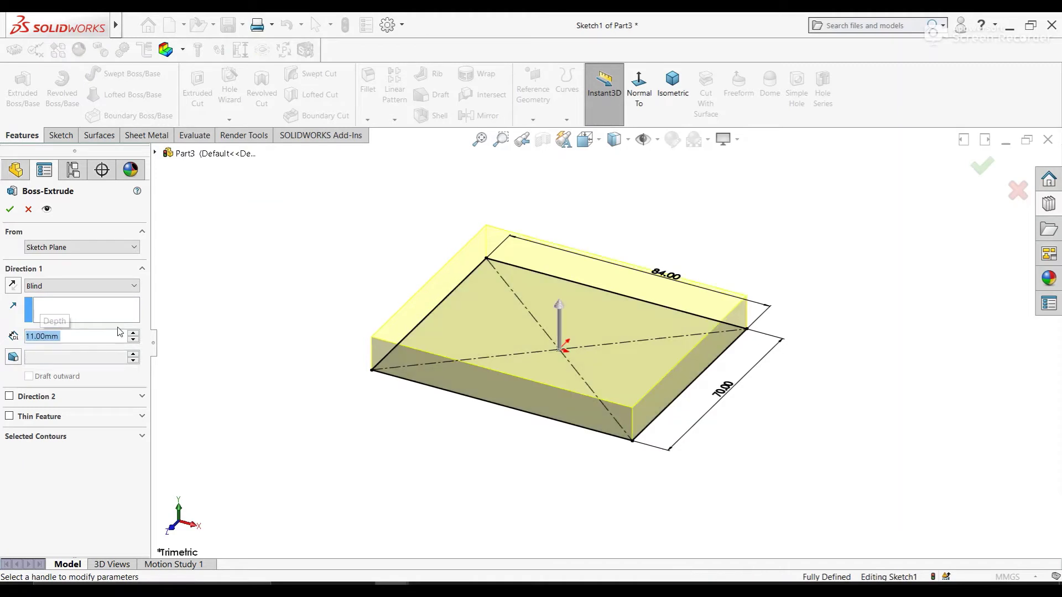
pyautogui.click(10, 209)
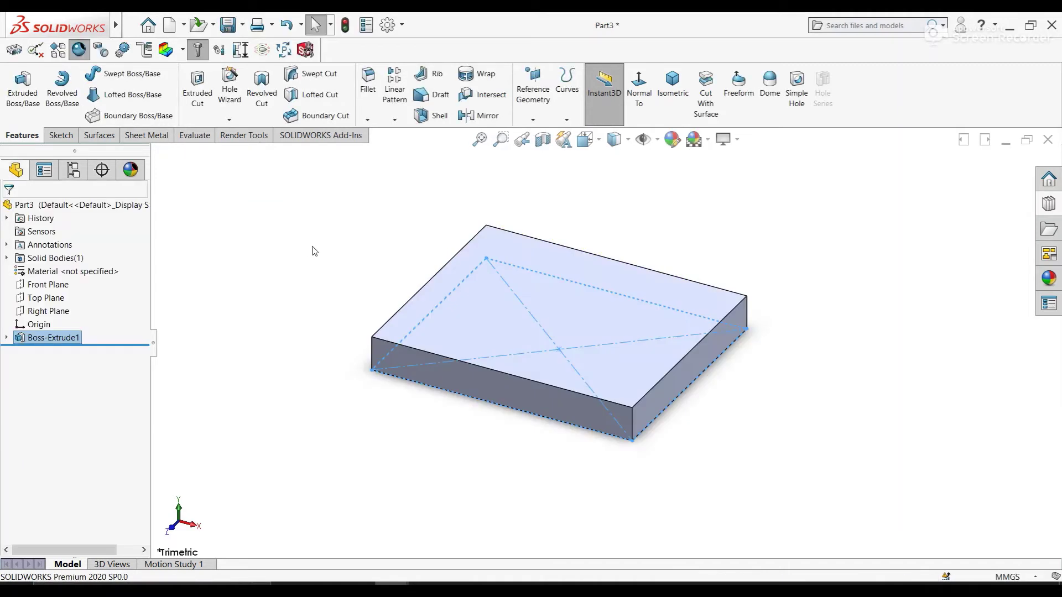
# - Sketch two concentric circles above the block on the Front Plane
pyautogui.click(48, 284)
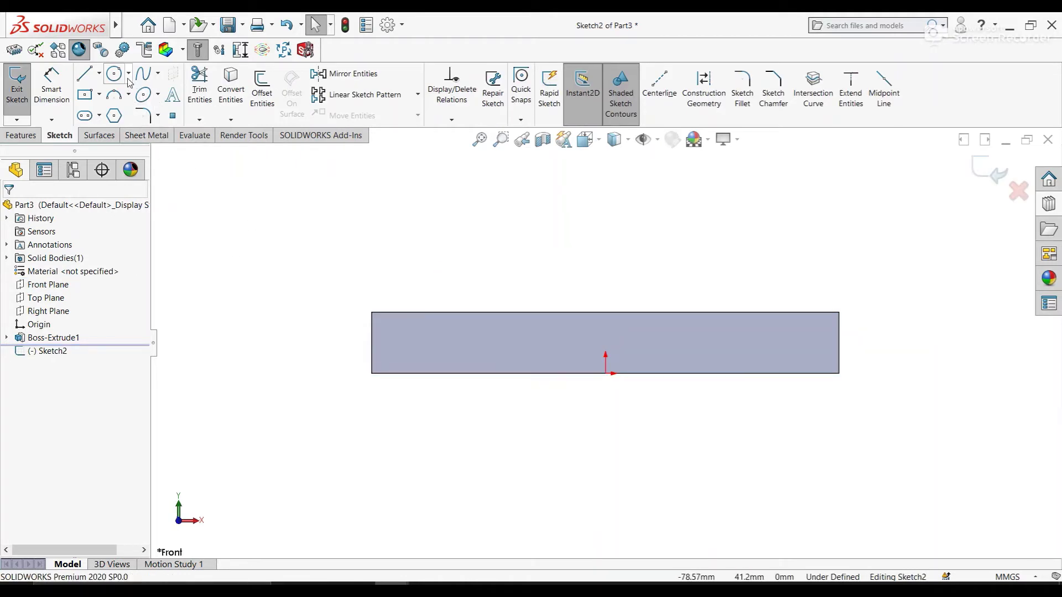
pyautogui.click(114, 74)
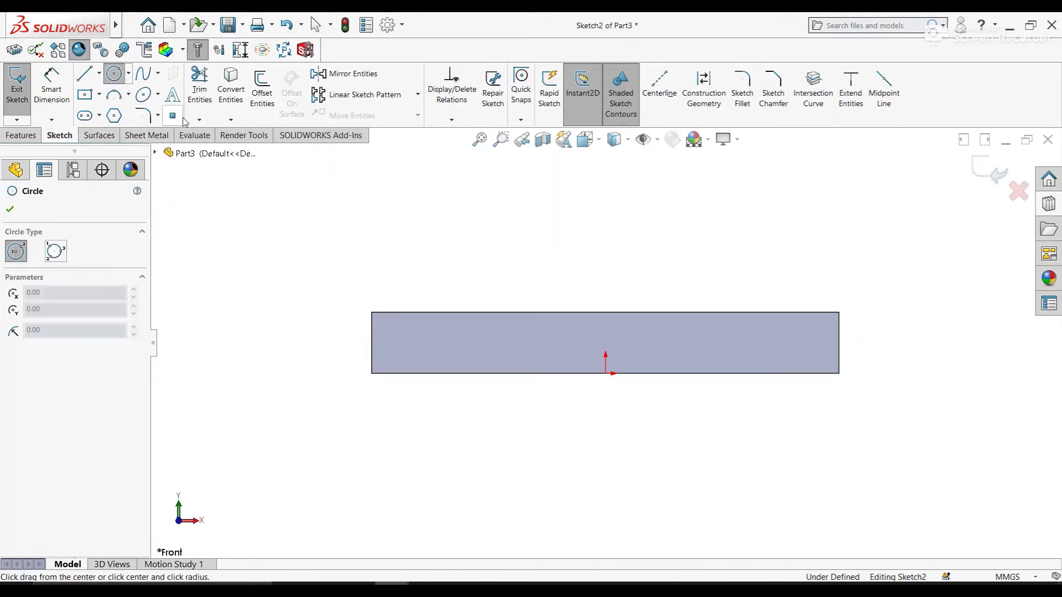
pyautogui.click(606, 184)
pyautogui.click(645, 224)
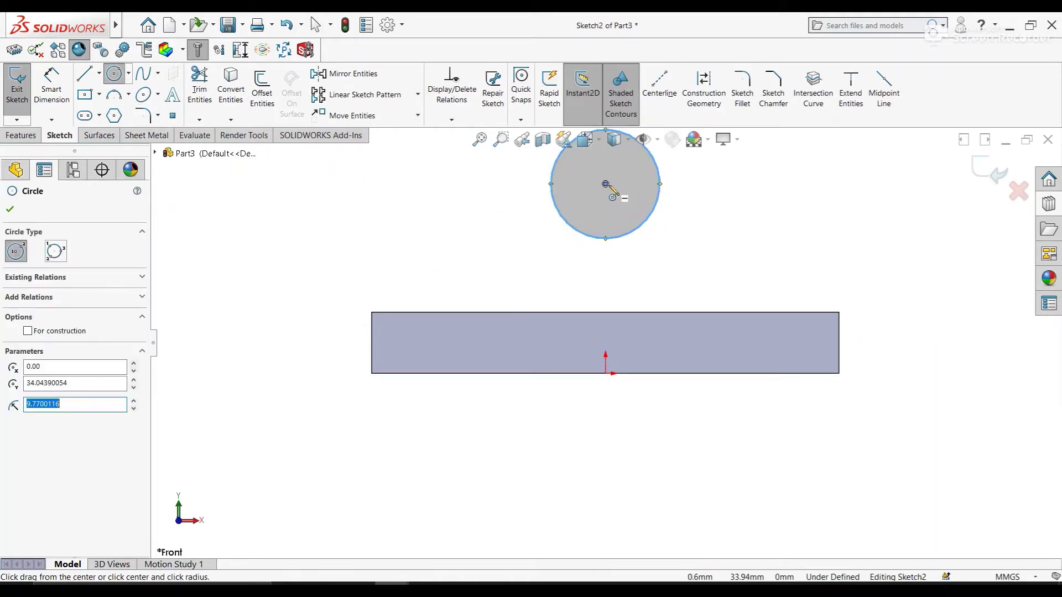
pyautogui.click(606, 184)
pyautogui.click(629, 206)
pyautogui.rightClick(628, 206)
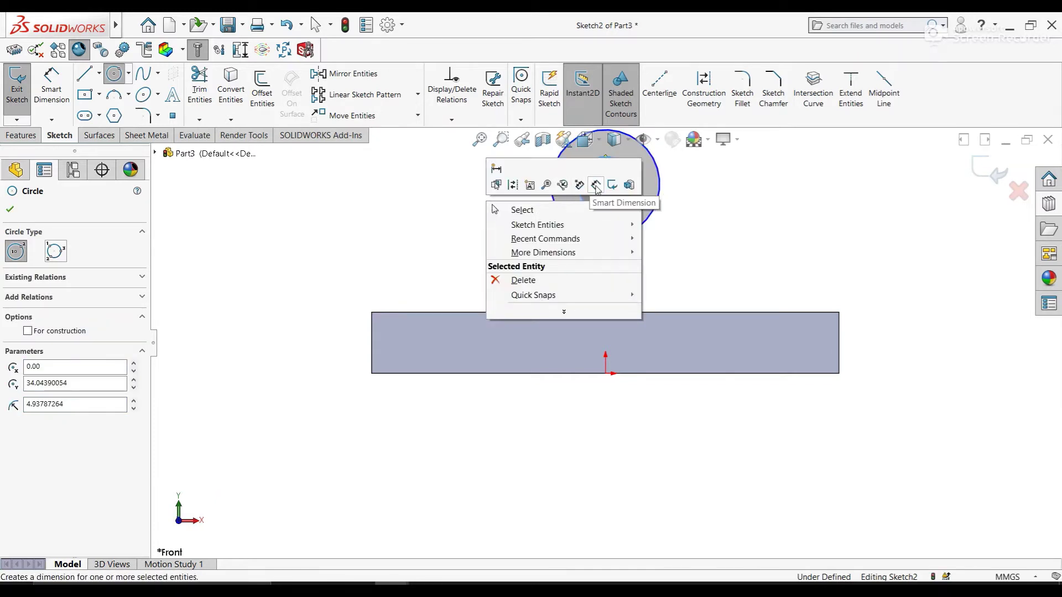
# - Dimension the outer circle Ø46 and the inner circle Ø28.57
pyautogui.click(612, 185)
pyautogui.scroll(-1, 630, 213)
pyautogui.click(636, 257)
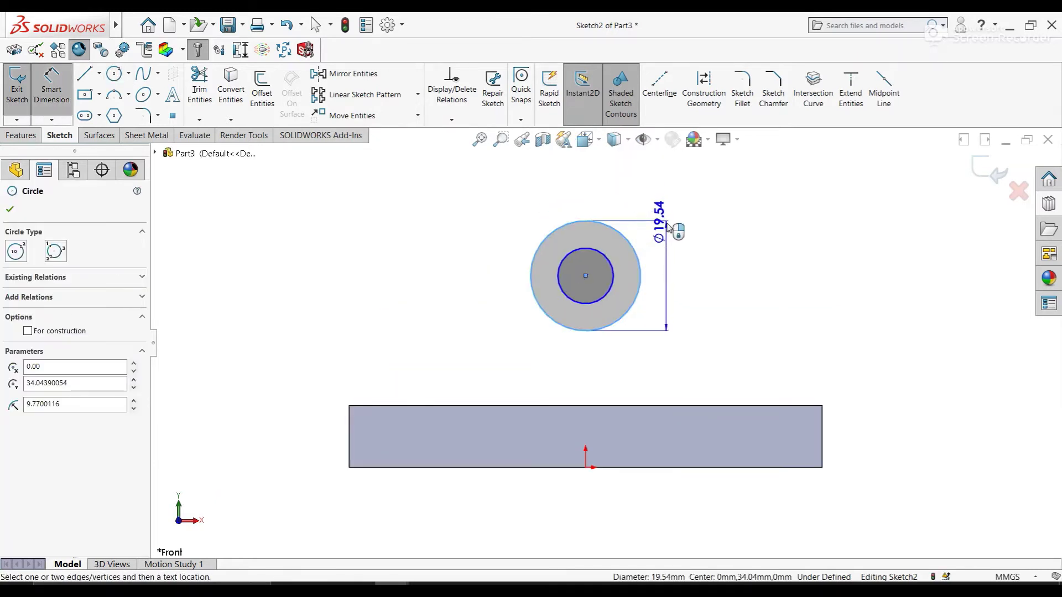
pyautogui.click(675, 219)
pyautogui.write('46')
pyautogui.press('Return')
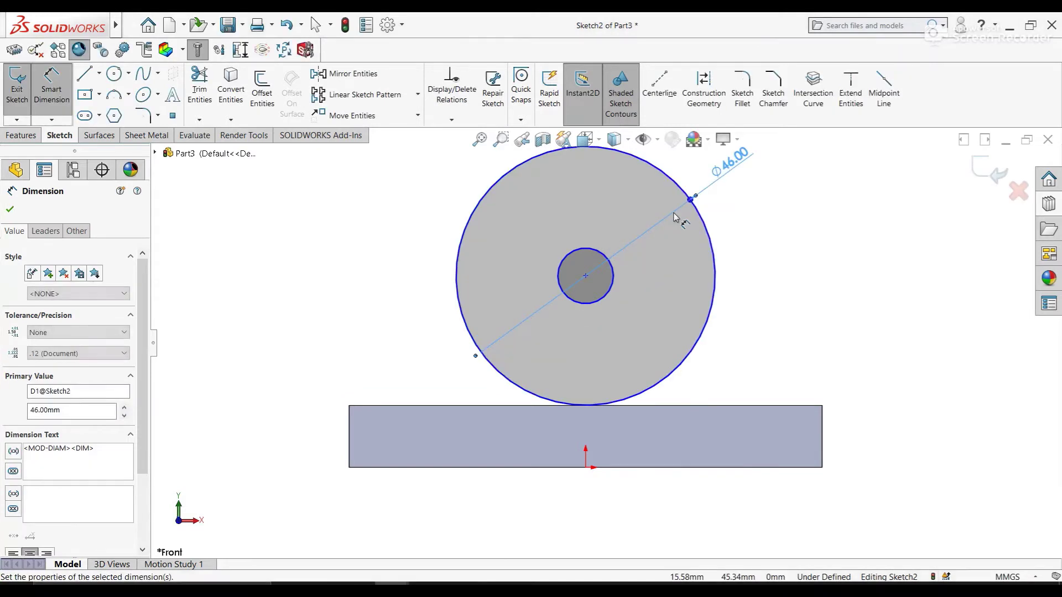
pyautogui.click(613, 285)
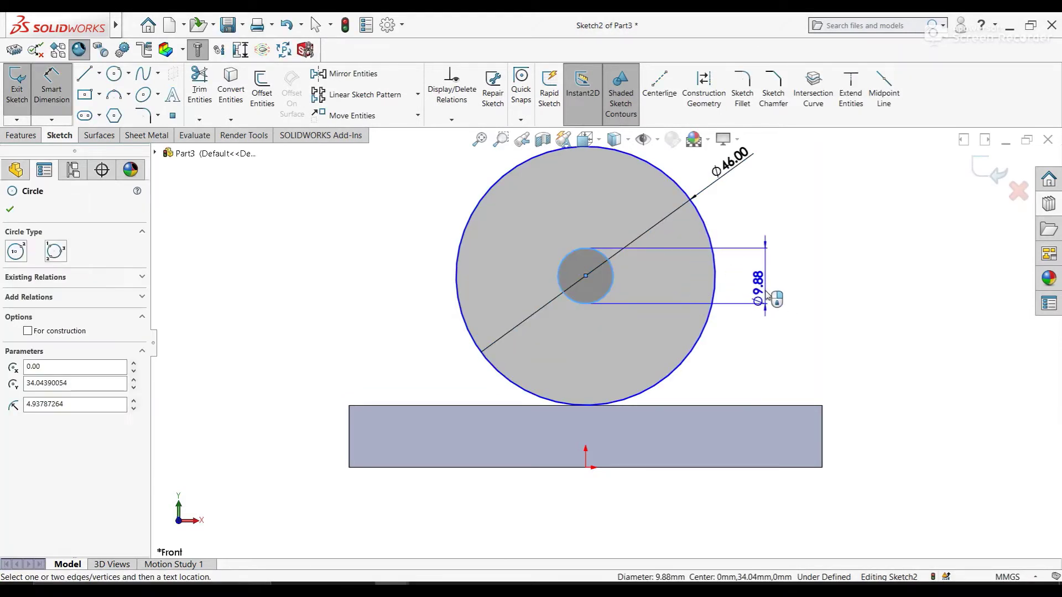
pyautogui.click(774, 319)
pyautogui.write('28.57')
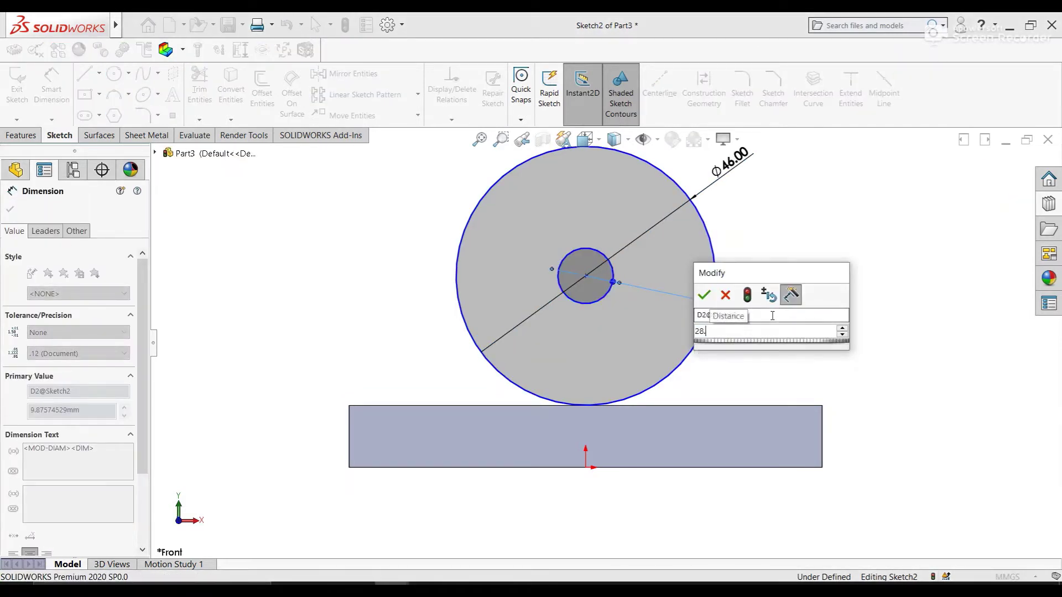
pyautogui.press('Return')
# - Dimension the circles' centre 133 mm from the origin
pyautogui.rightClick(778, 247)
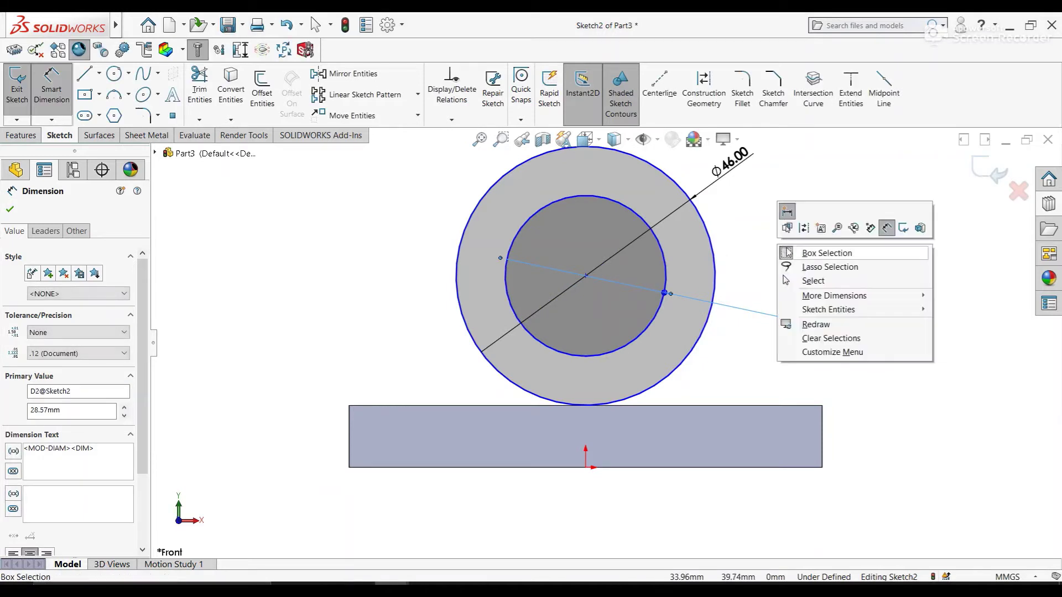
pyautogui.click(802, 339)
pyautogui.click(586, 275)
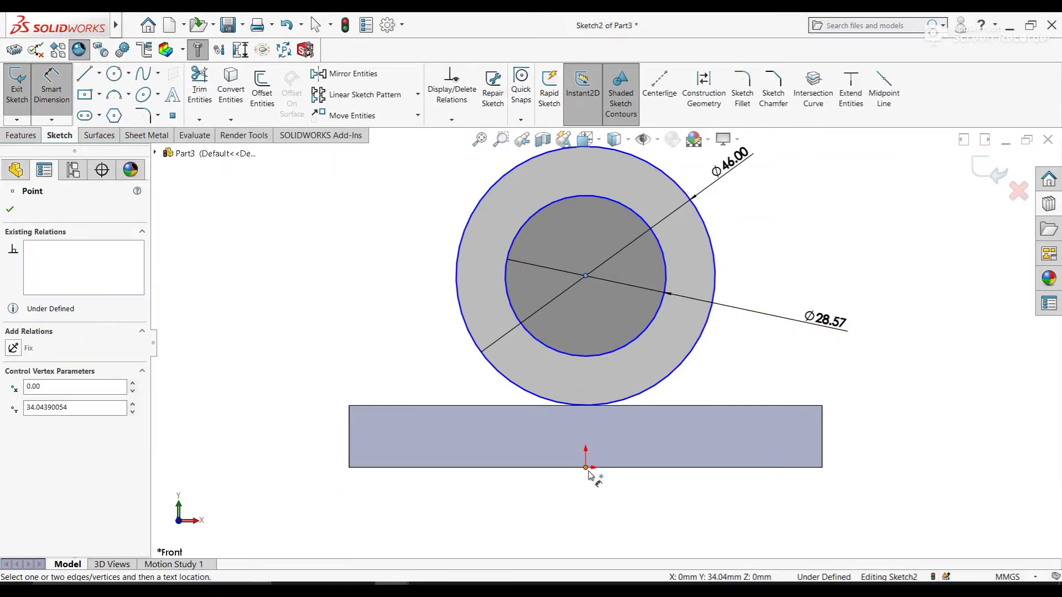
pyautogui.click(585, 467)
pyautogui.click(332, 365)
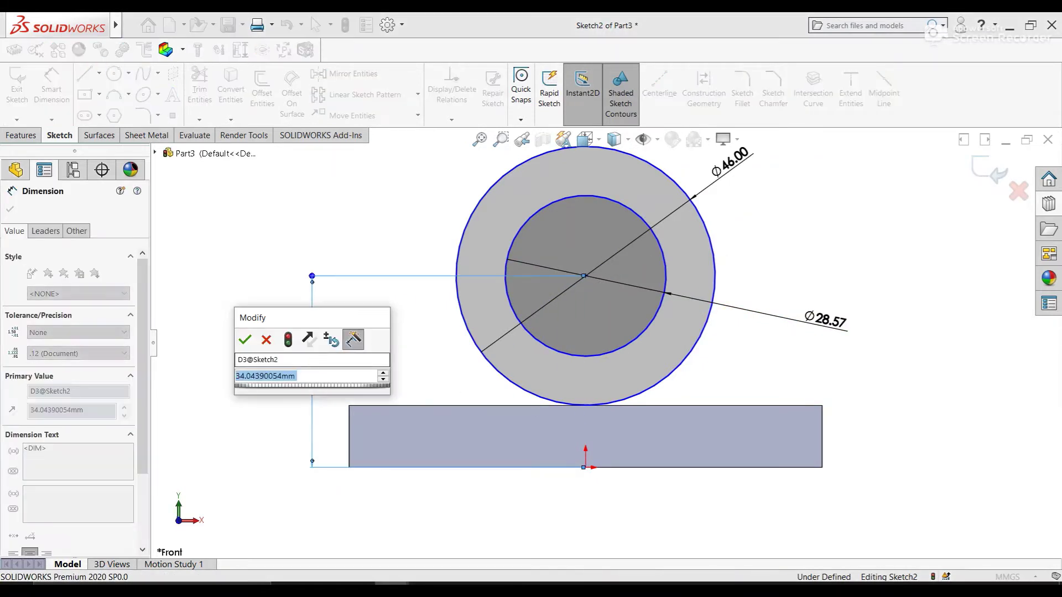
pyautogui.write('133')
pyautogui.press('Return')
pyautogui.scroll(2, 653, 286)
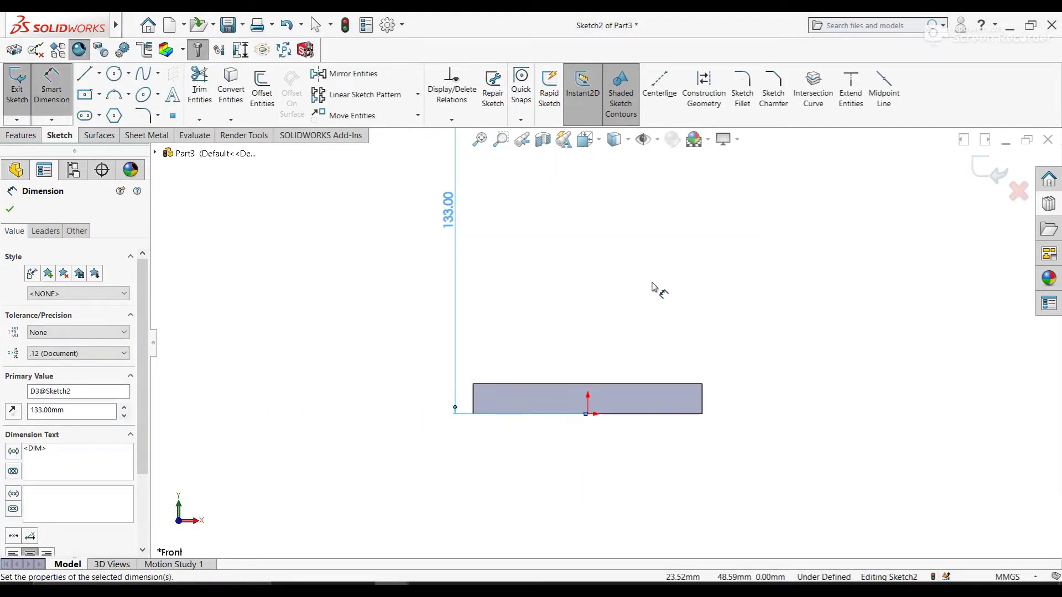
pyautogui.scroll(2, 653, 287)
pyautogui.scroll(1, 641, 290)
# - Make the circles' centre vertical with the origin and exit the sketch
pyautogui.rightClick(622, 279)
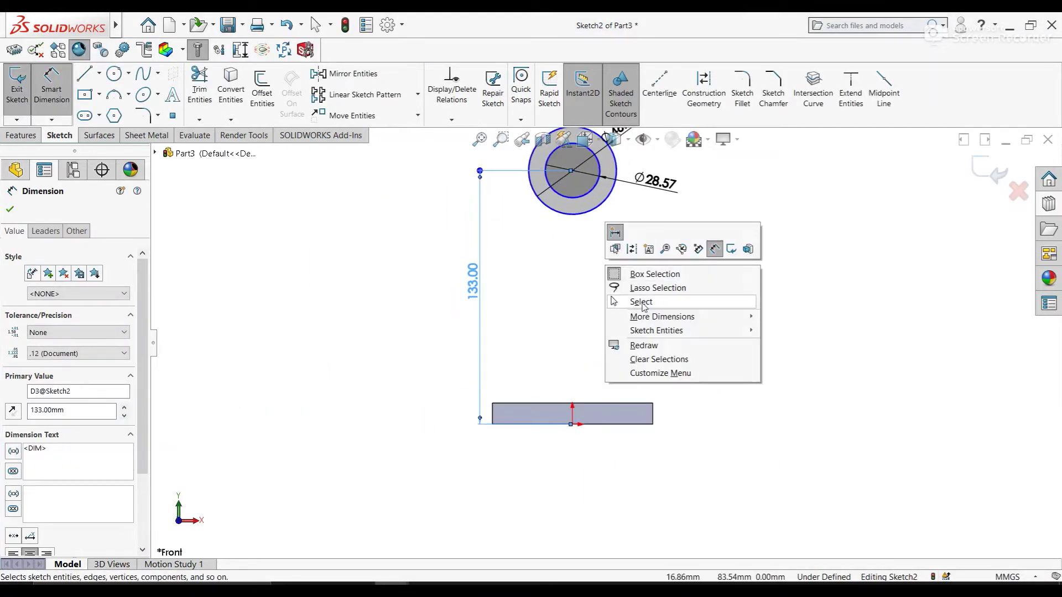
pyautogui.click(641, 302)
pyautogui.click(572, 170)
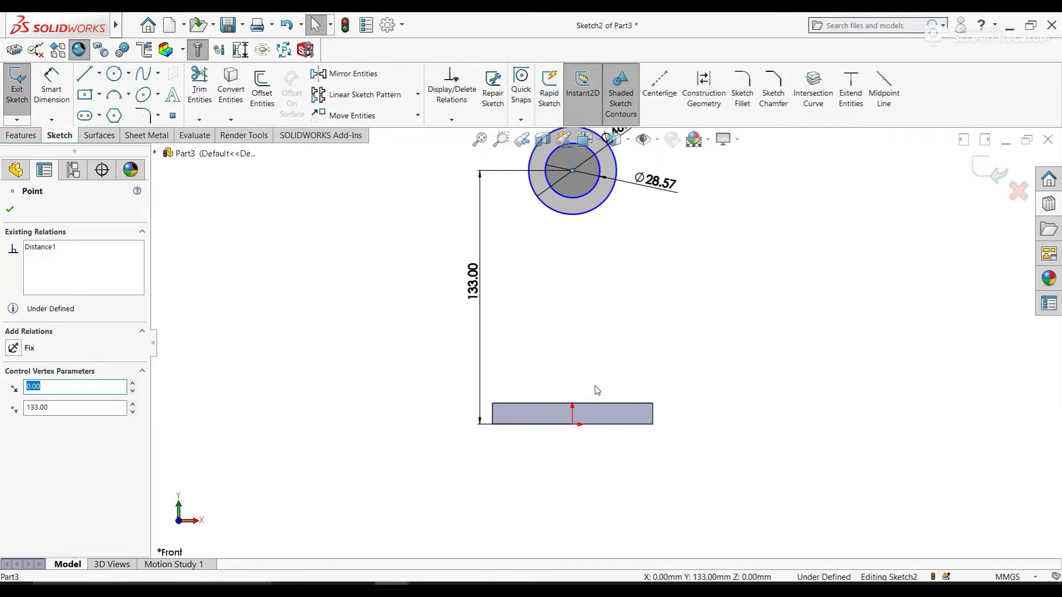
pyautogui.keyDown('ctrl'); pyautogui.click(573, 425); pyautogui.keyUp('ctrl')
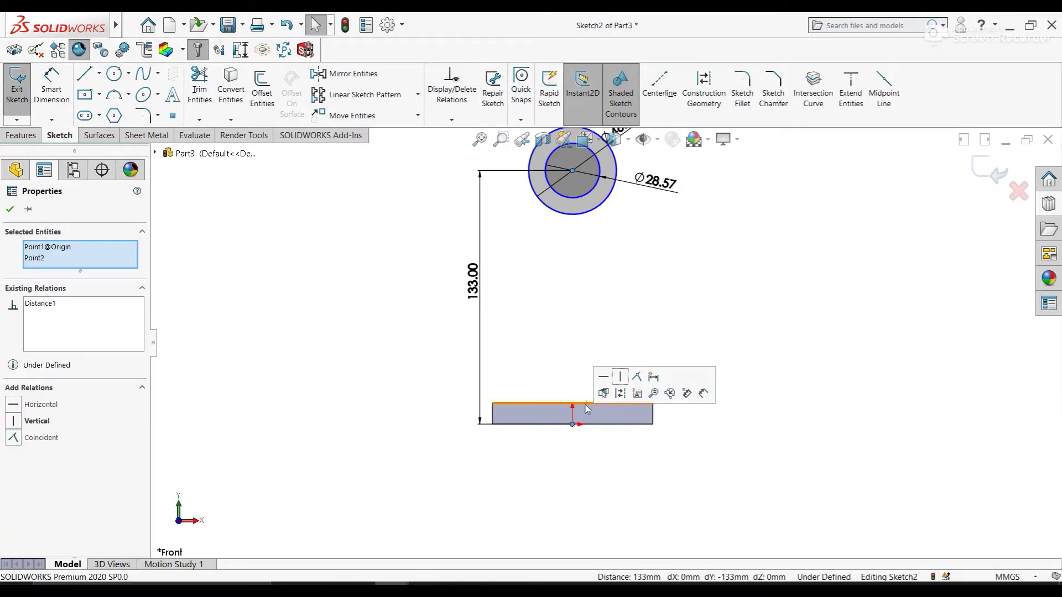
pyautogui.click(614, 371)
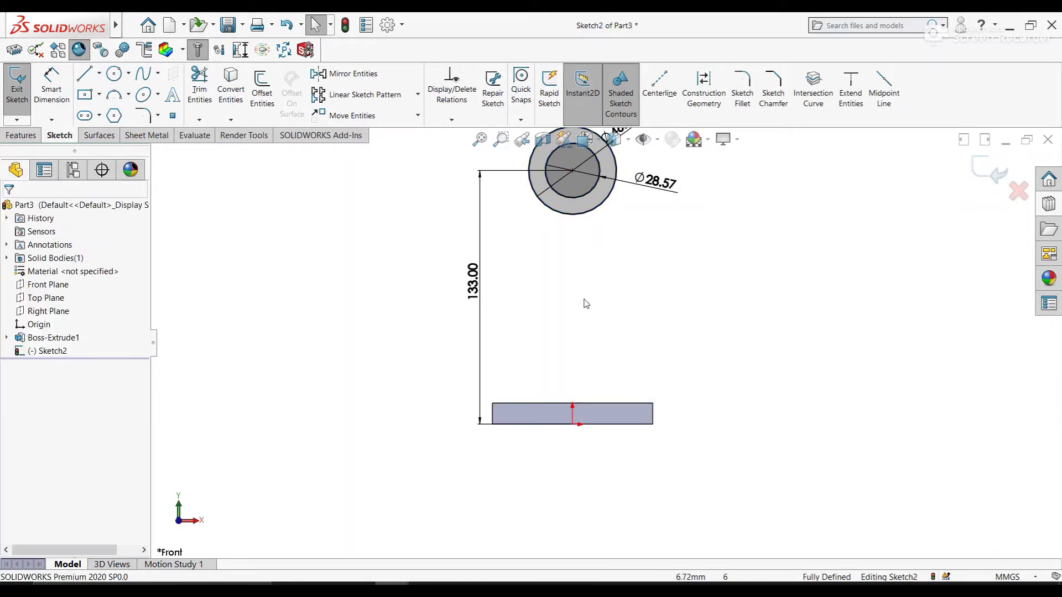
pyautogui.click(18, 100)
# - Extrude the Ø46/Ø28.57 ring sketch 34 mm Mid Plane into Boss-Extrude2
pyautogui.click(30, 114)
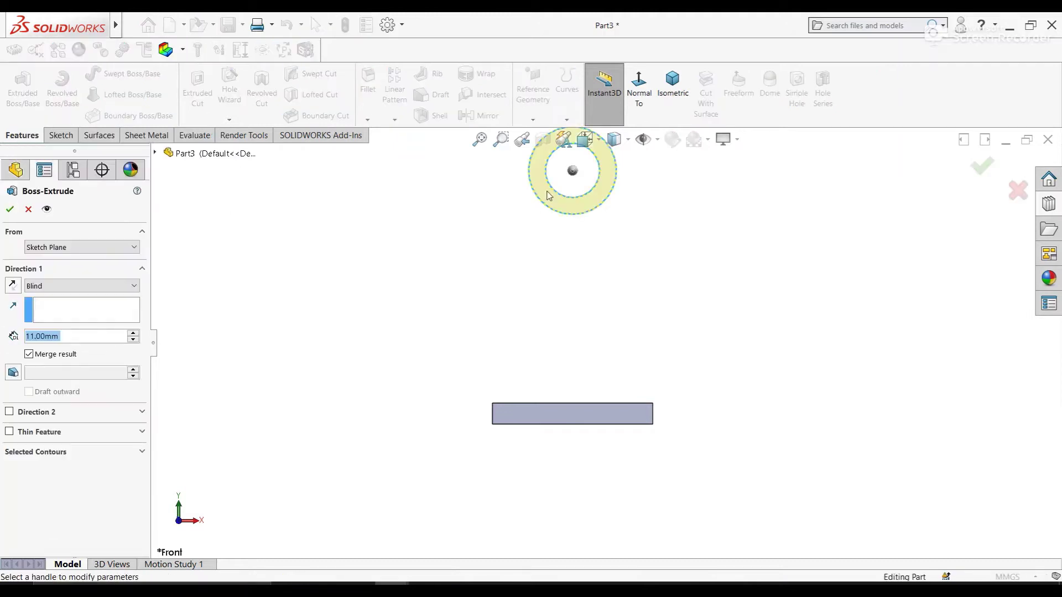
pyautogui.click(129, 286)
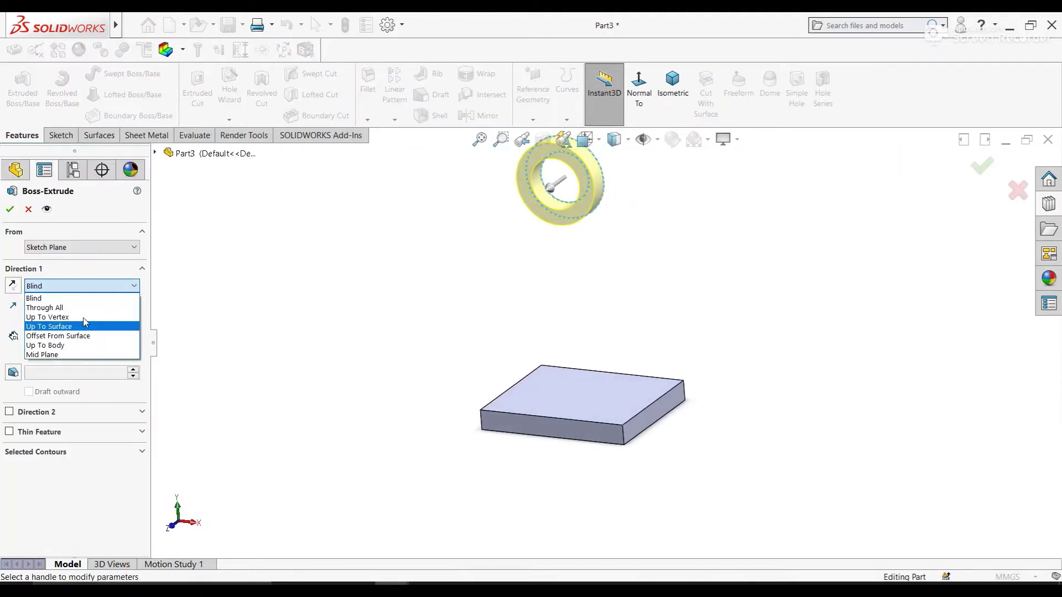
pyautogui.click(97, 358)
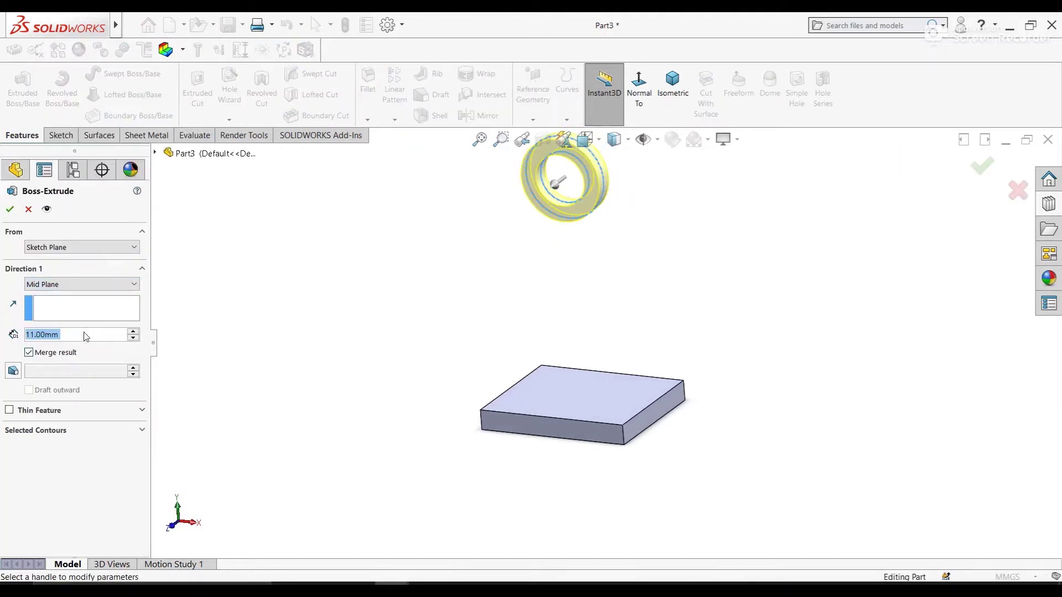
pyautogui.write('34')
pyautogui.press('Return')
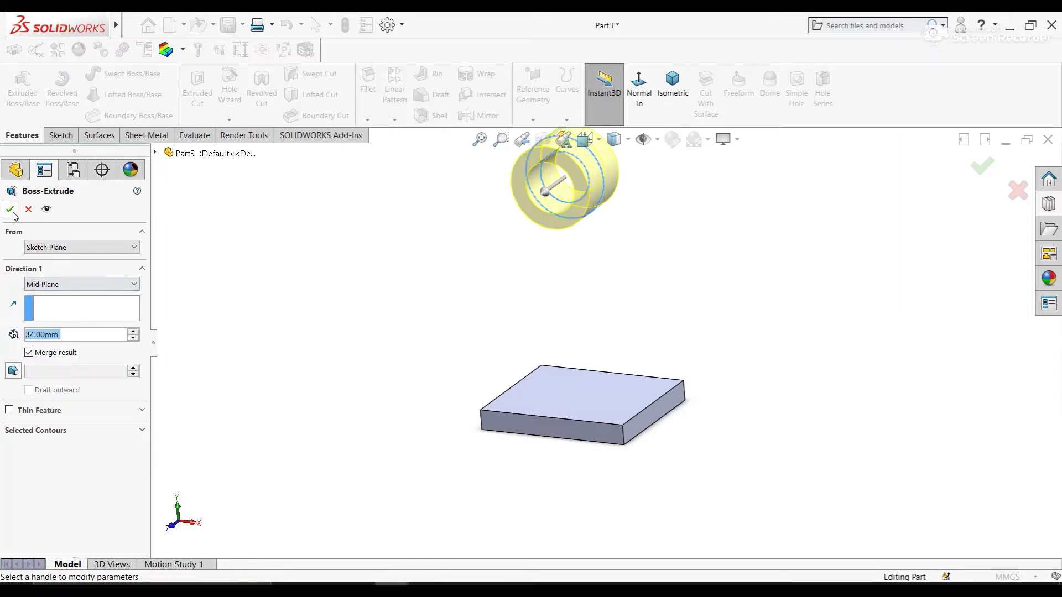
pyautogui.click(11, 209)
# - On a Front Plane sketch, draw a centreline from the boss centre to the origin
pyautogui.click(82, 291)
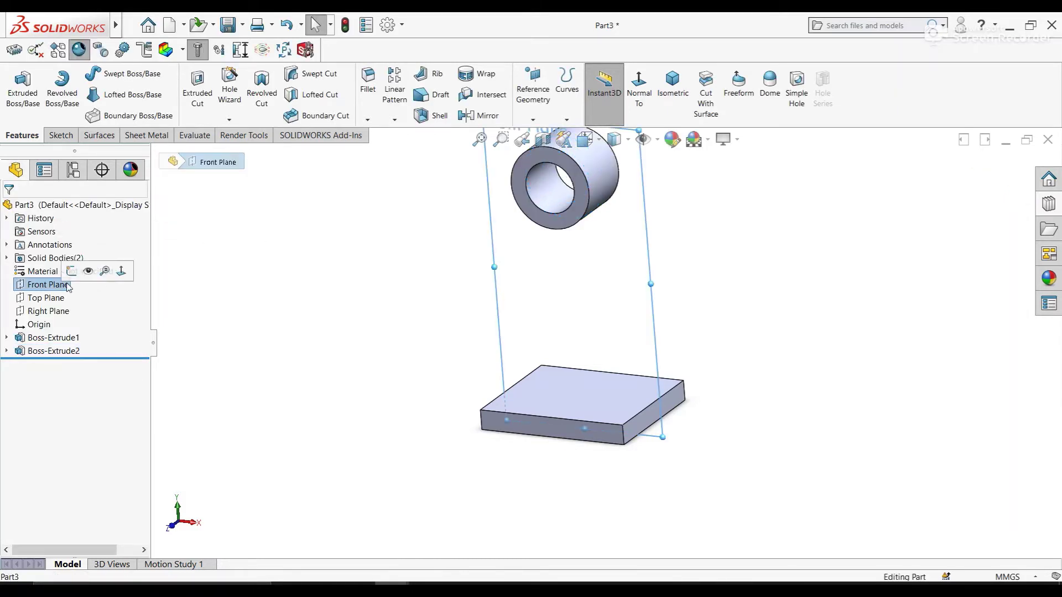
pyautogui.click(72, 271)
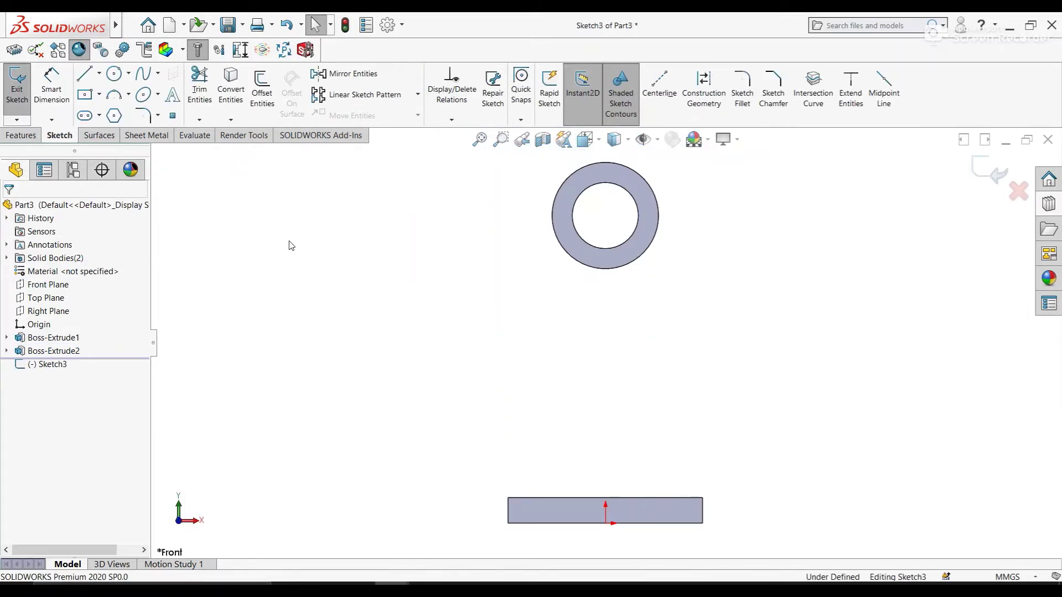
pyautogui.click(99, 75)
pyautogui.click(109, 104)
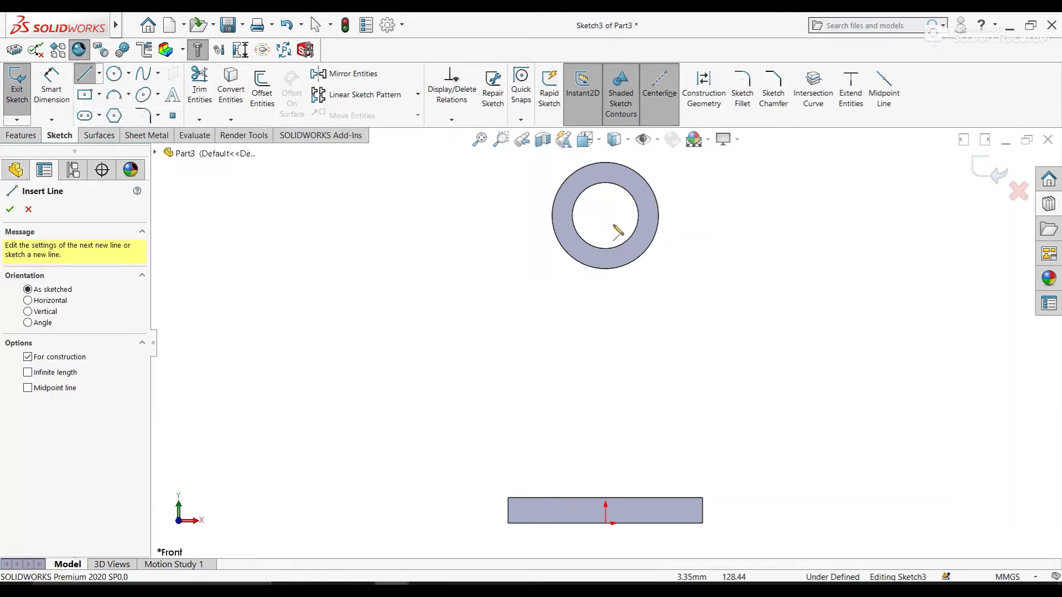
pyautogui.click(606, 216)
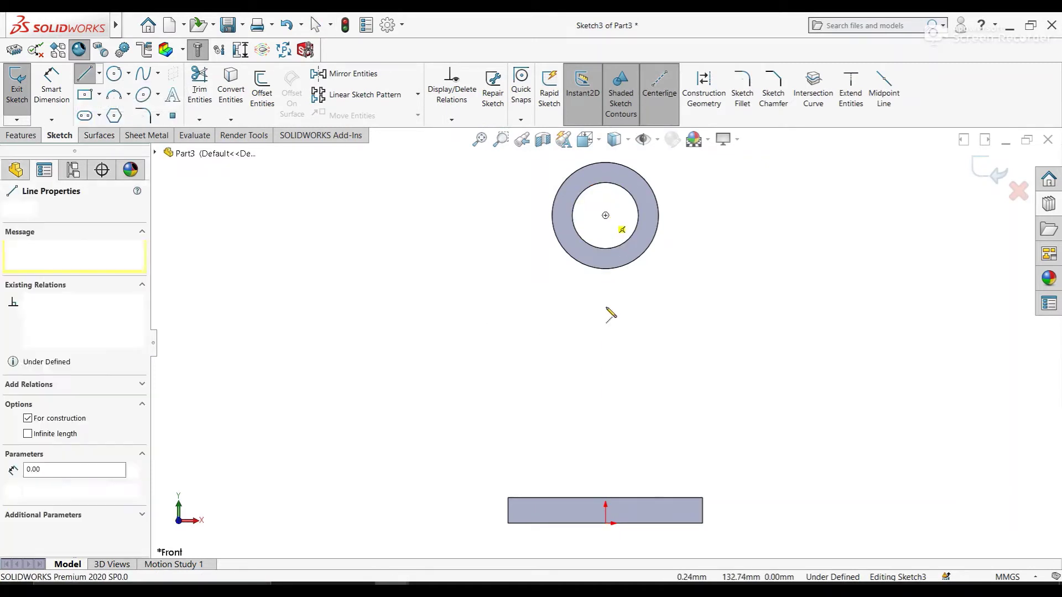
pyautogui.click(606, 523)
pyautogui.rightClick(607, 525)
pyautogui.click(636, 460)
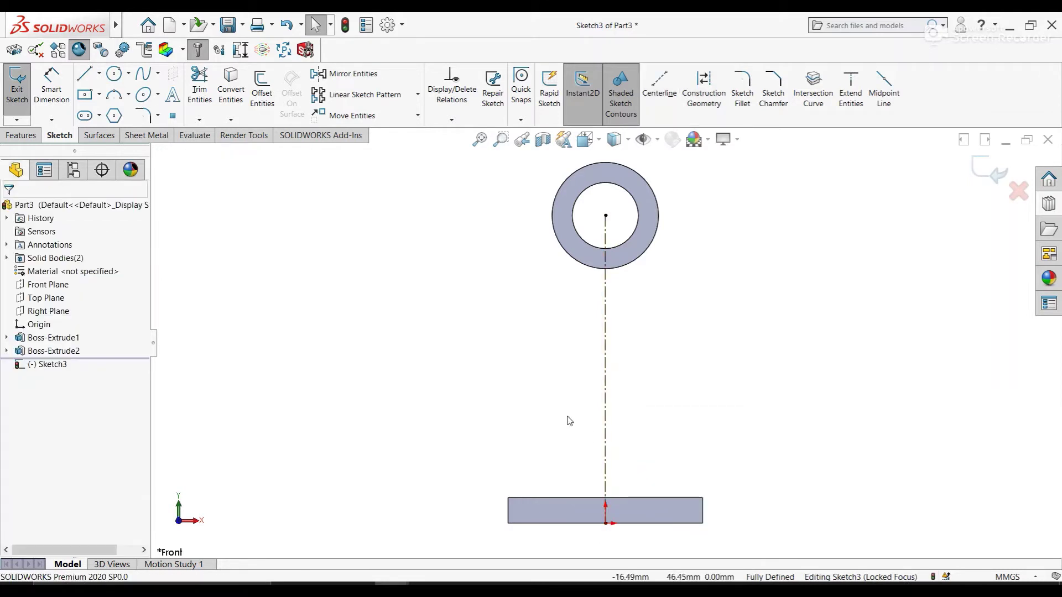
# - Draw a line from the boss's left edge to the base's top-left corner
pyautogui.click(87, 81)
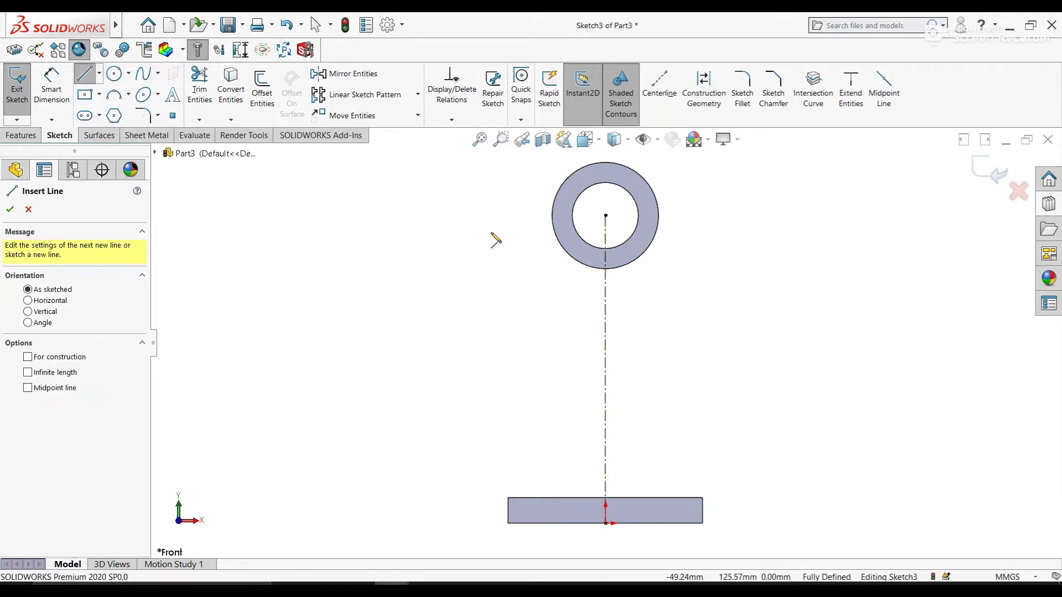
pyautogui.click(552, 216)
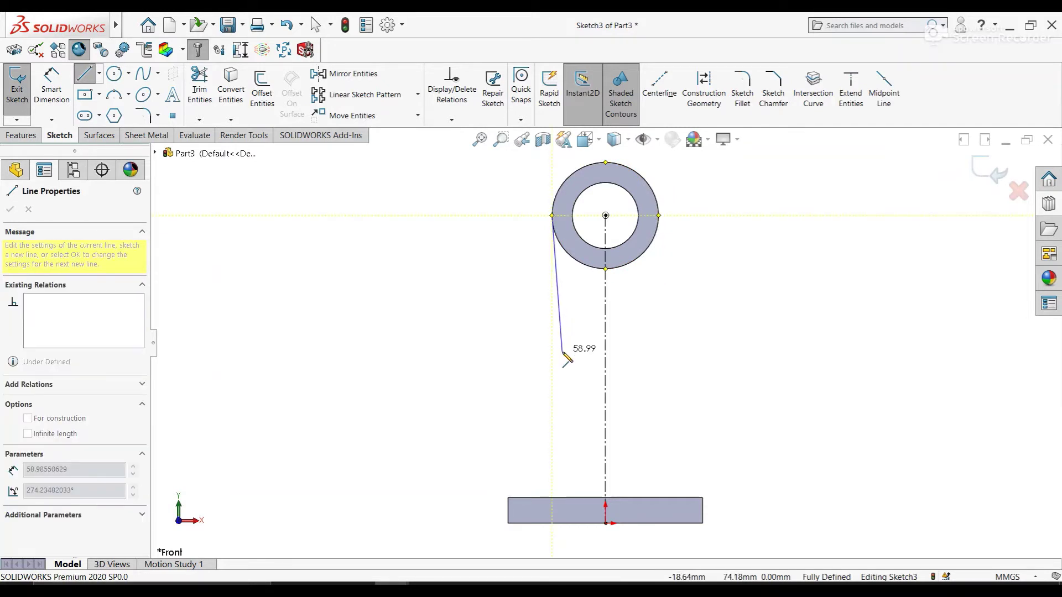
pyautogui.press('Escape')
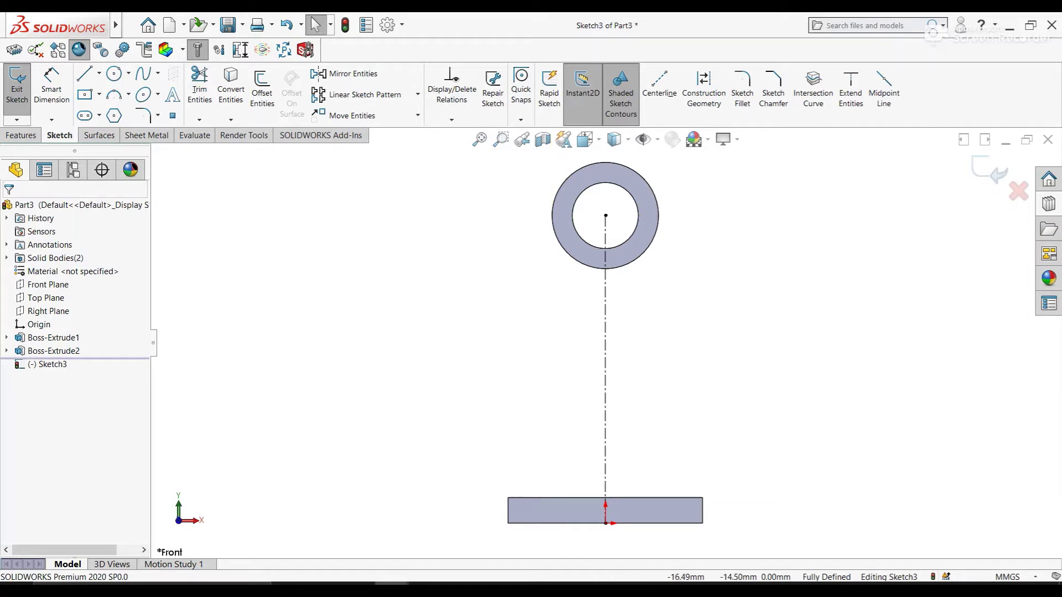
pyautogui.click(83, 74)
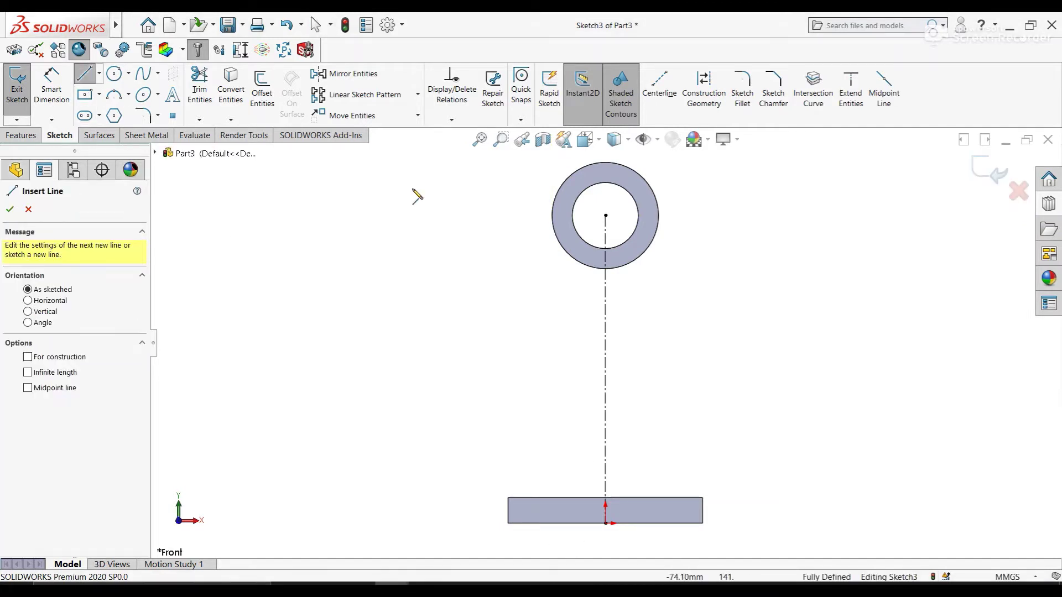
pyautogui.click(552, 216)
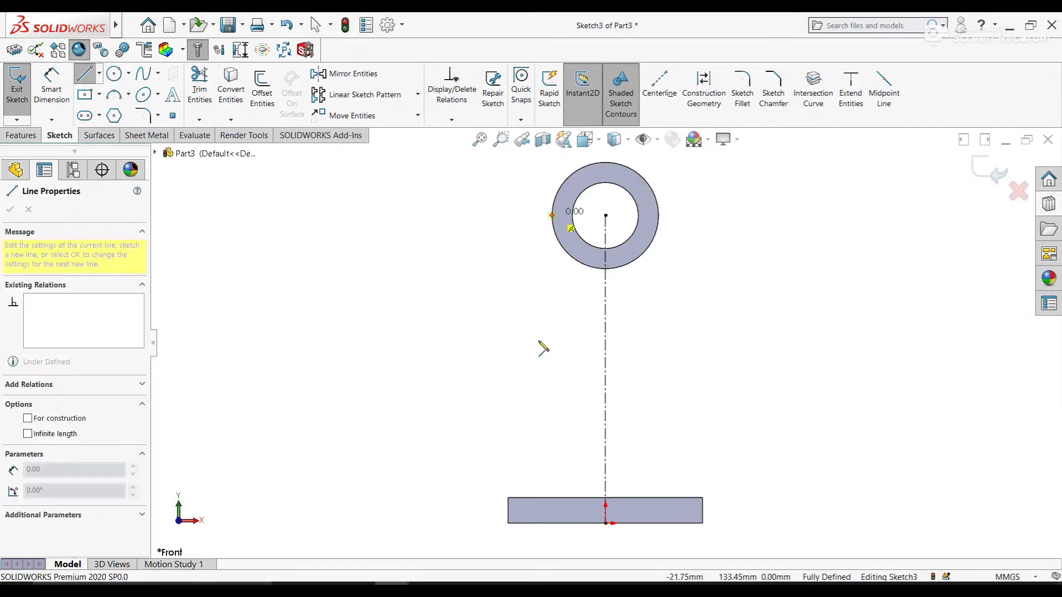
pyautogui.click(508, 497)
pyautogui.press('Escape')
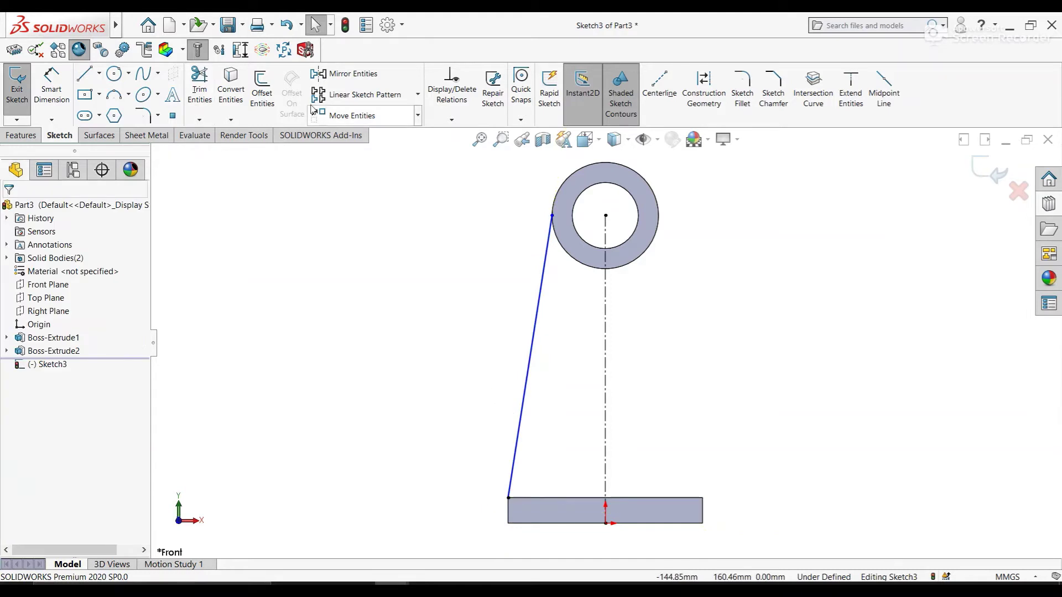
# - Make the slanted line tangent to the outer boss circle
pyautogui.click(545, 294)
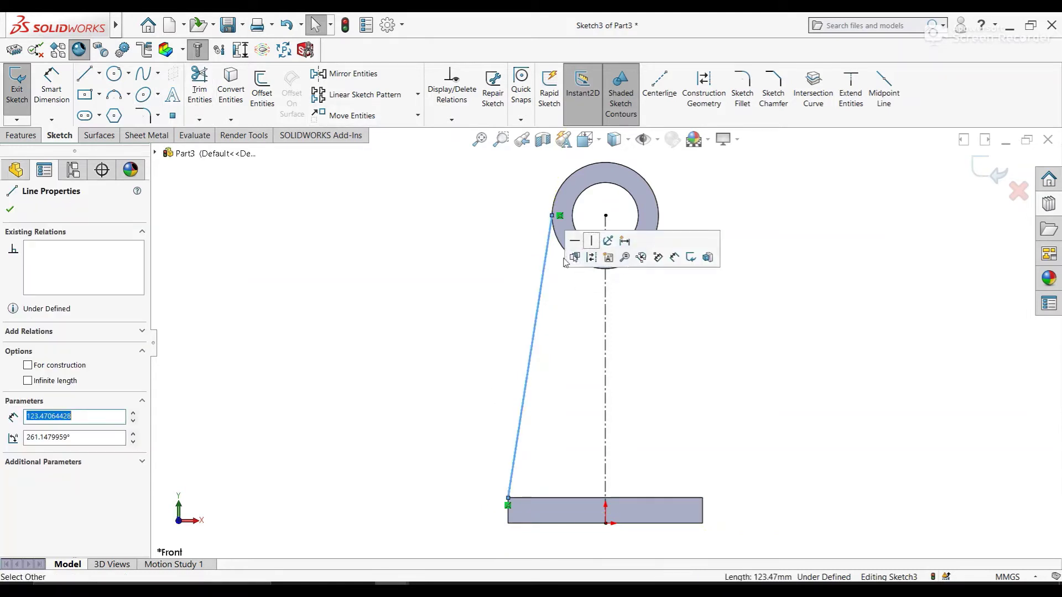
pyautogui.keyDown('ctrl'); pyautogui.click(562, 250); pyautogui.keyUp('ctrl')
pyautogui.click(608, 199)
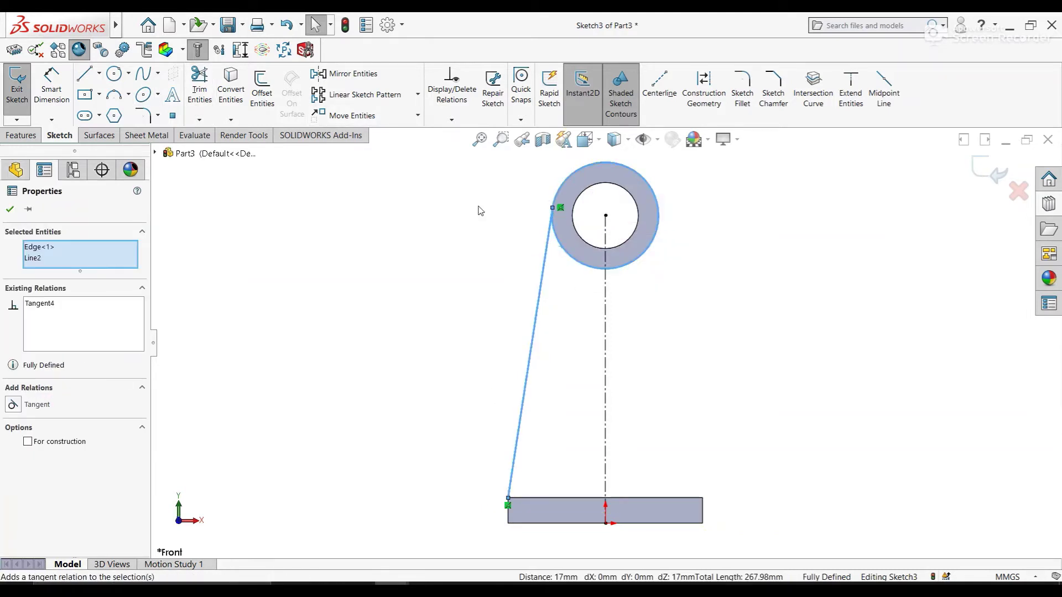
pyautogui.click(528, 271)
pyautogui.click(376, 74)
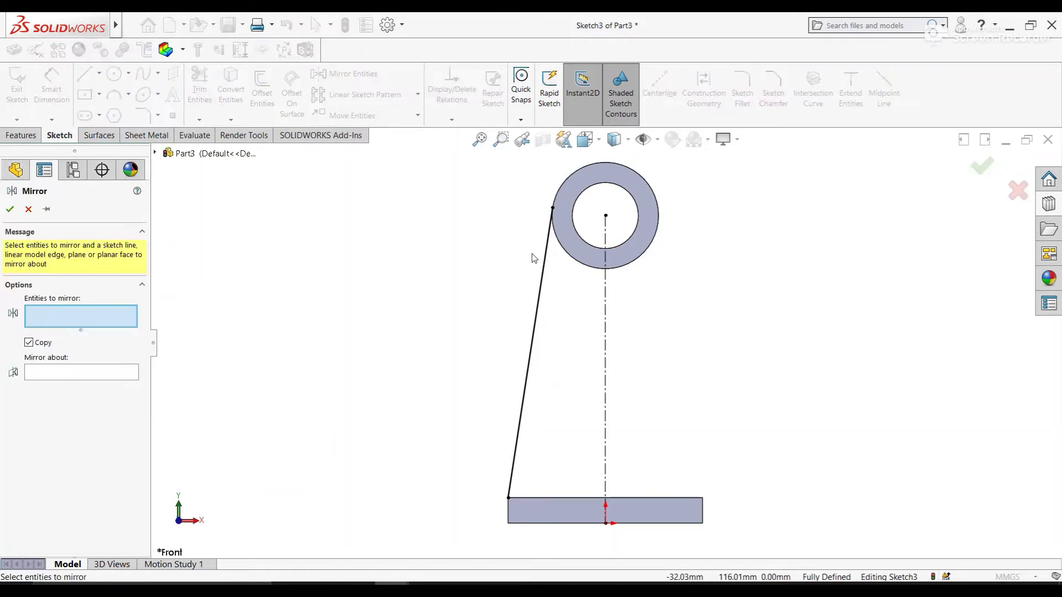
# - Mirror the slanted line about the vertical centreline
pyautogui.click(537, 294)
pyautogui.click(123, 372)
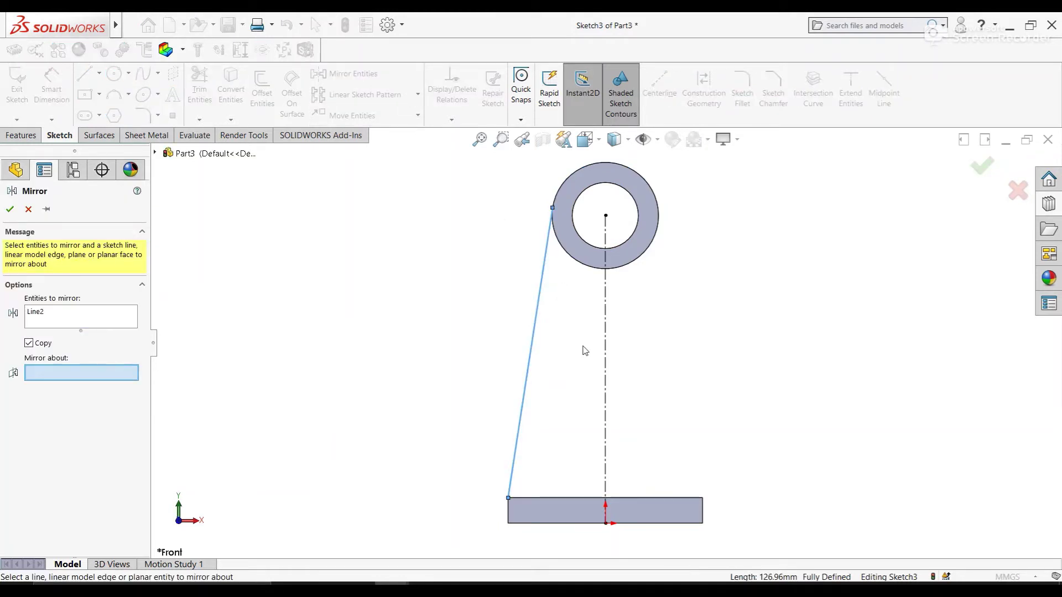
pyautogui.click(605, 347)
pyautogui.click(9, 209)
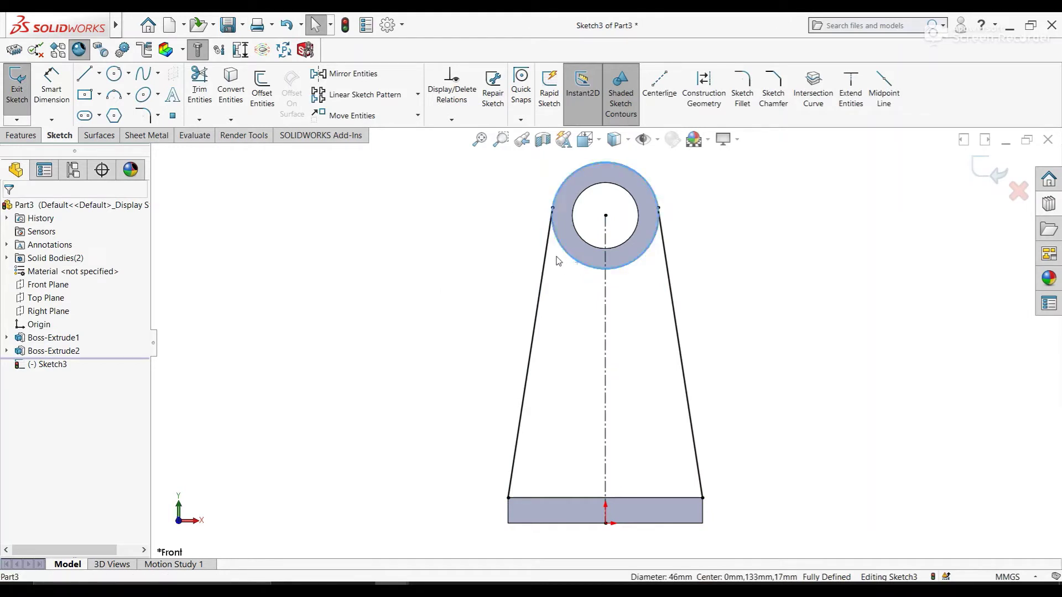
# - Convert the boss circle edge, trim the piece inside the boss, and convert the base's top edge
pyautogui.click(241, 105)
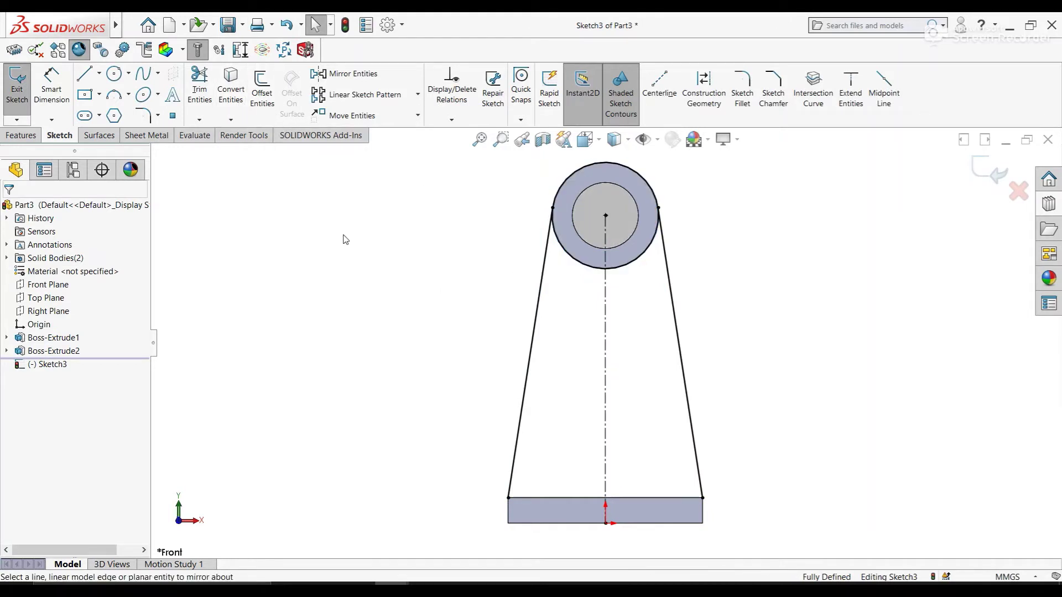
pyautogui.click(199, 92)
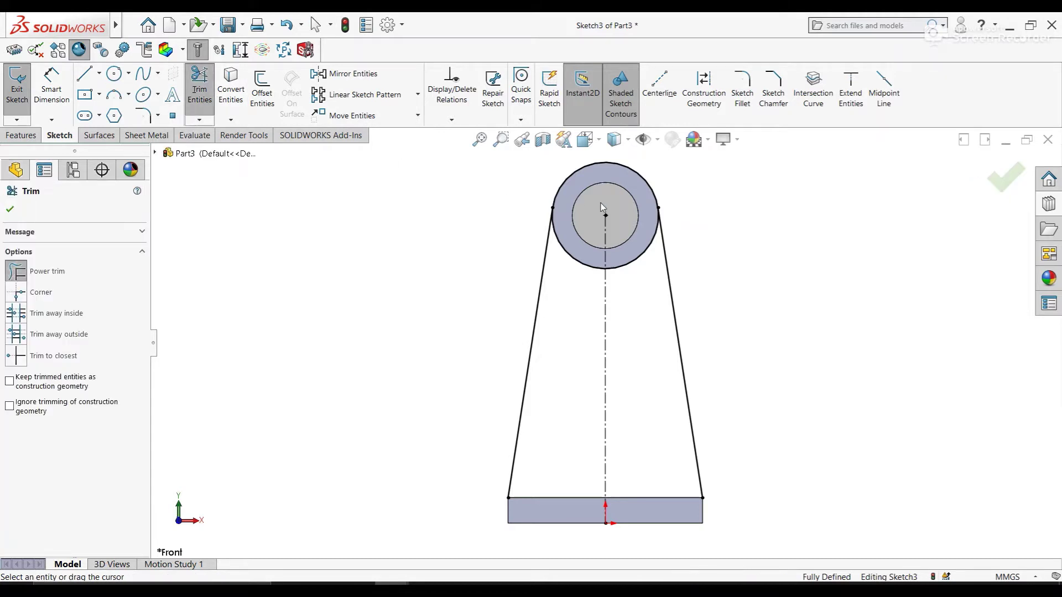
pyautogui.moveTo(603, 207); pyautogui.dragTo(592, 163)
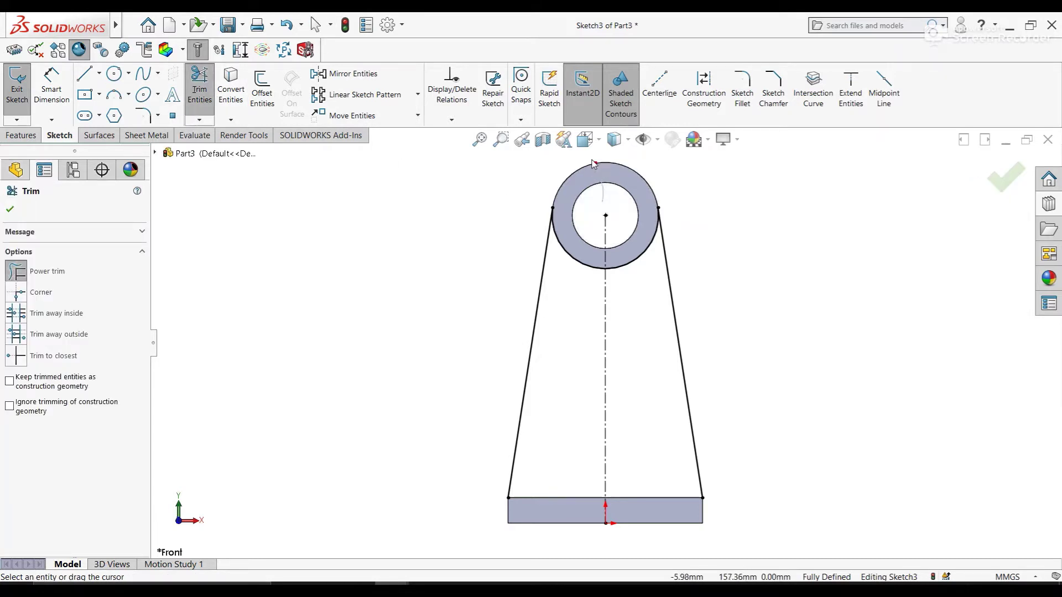
pyautogui.click(237, 97)
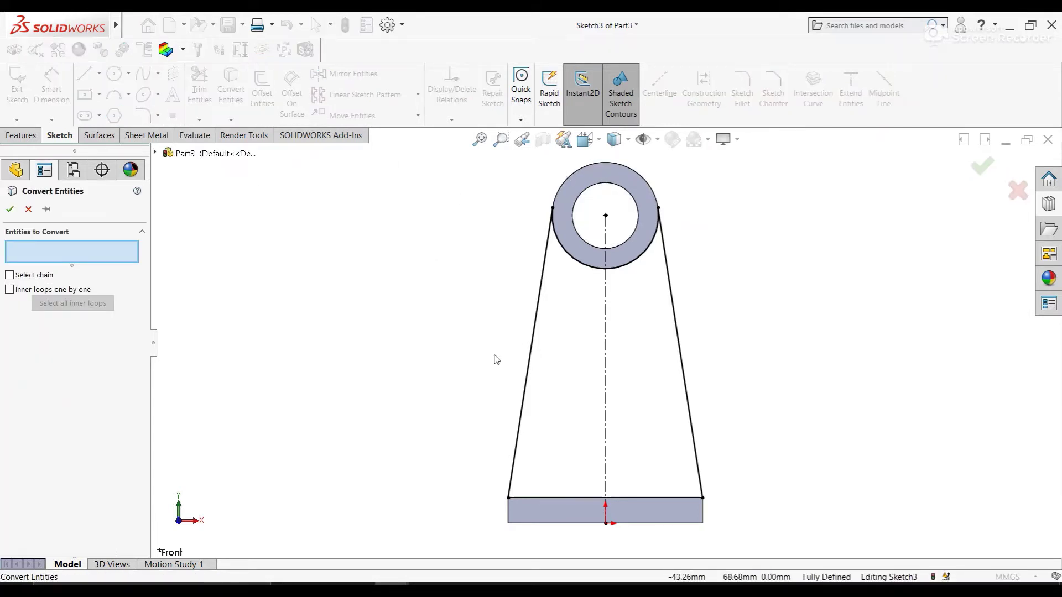
pyautogui.click(575, 498)
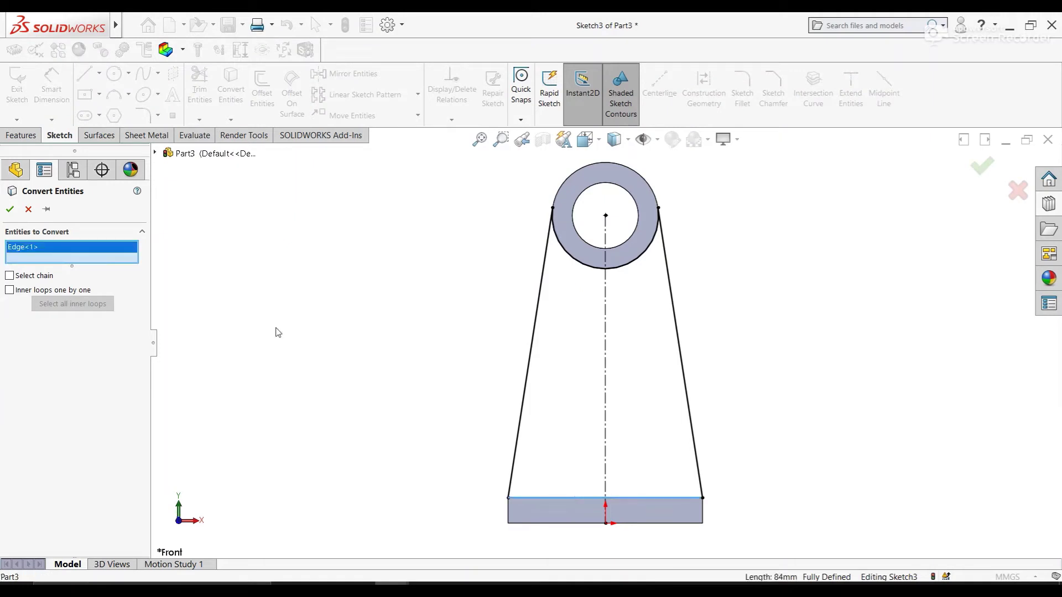
pyautogui.click(9, 209)
# - Extrude the tapered web sketch 8 mm Mid Plane into Boss-Extrude3
pyautogui.click(22, 135)
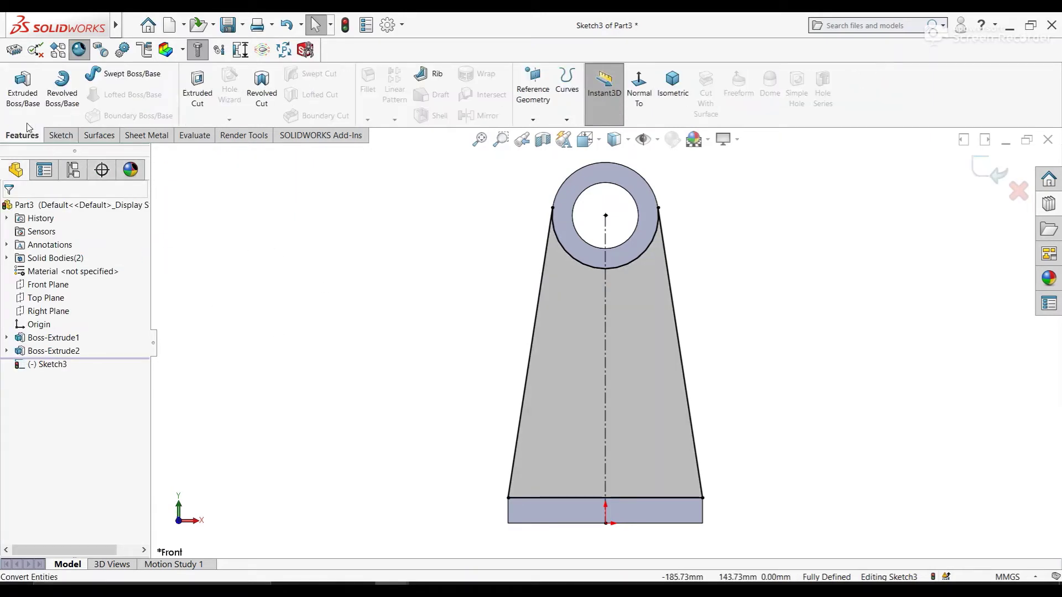
pyautogui.click(19, 117)
pyautogui.moveTo(443, 264); pyautogui.dragTo(470, 254, button='middle')
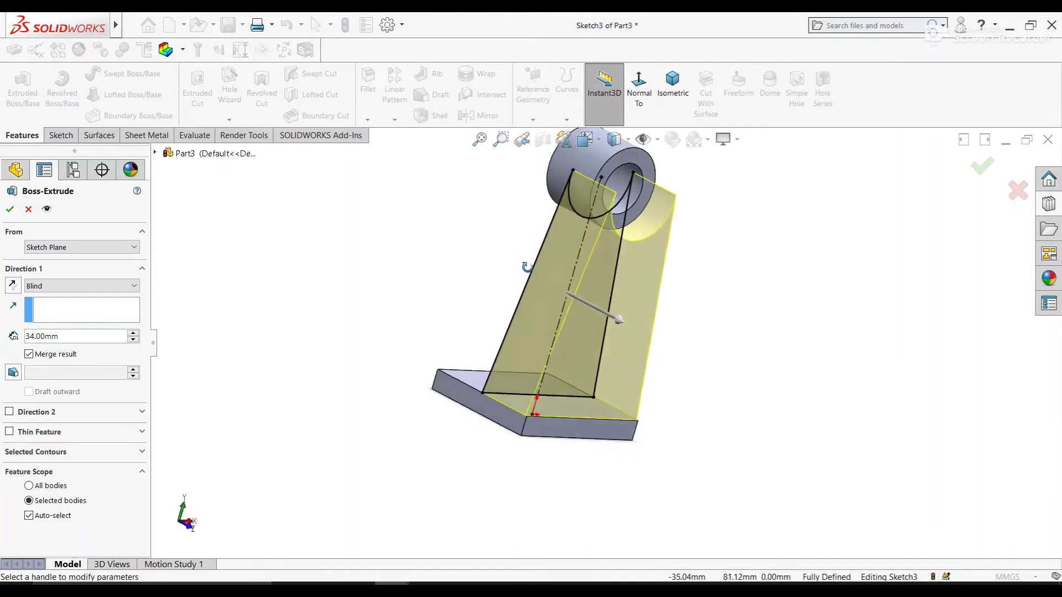
pyautogui.click(83, 285)
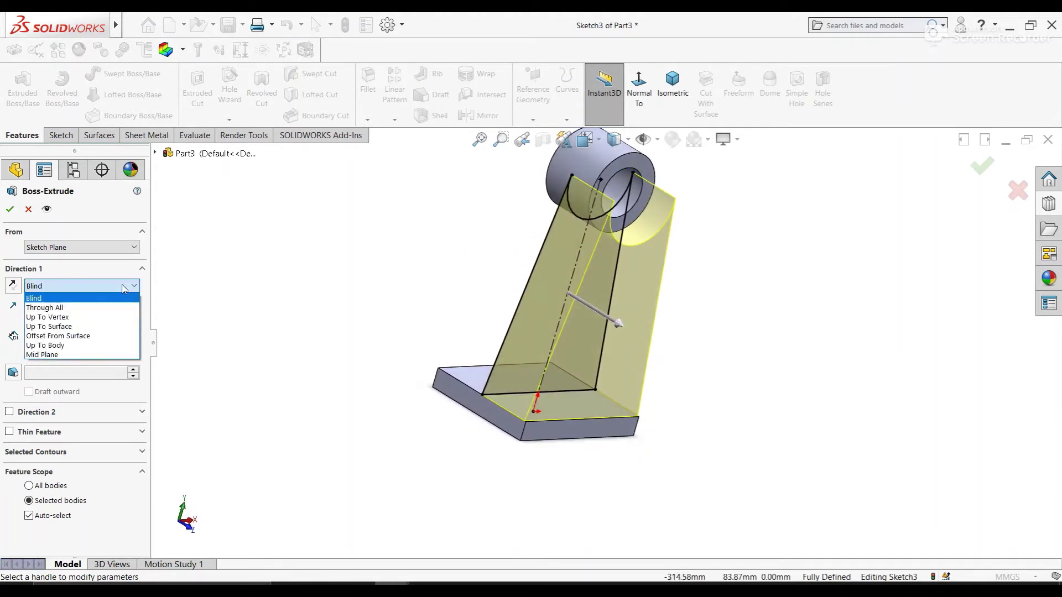
pyautogui.click(76, 353)
pyautogui.write('8')
pyautogui.press('Return')
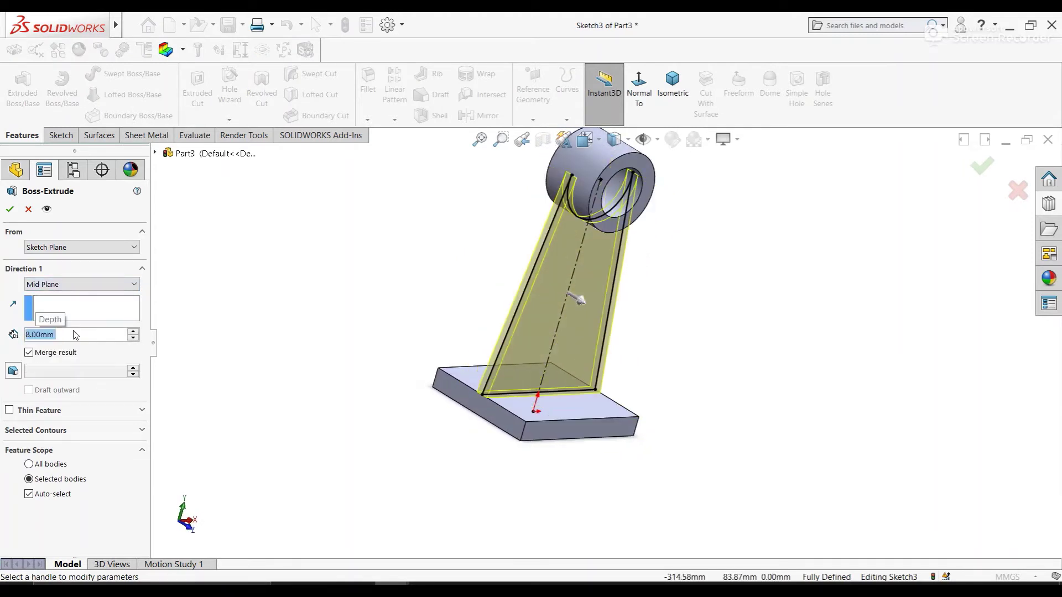
pyautogui.click(10, 209)
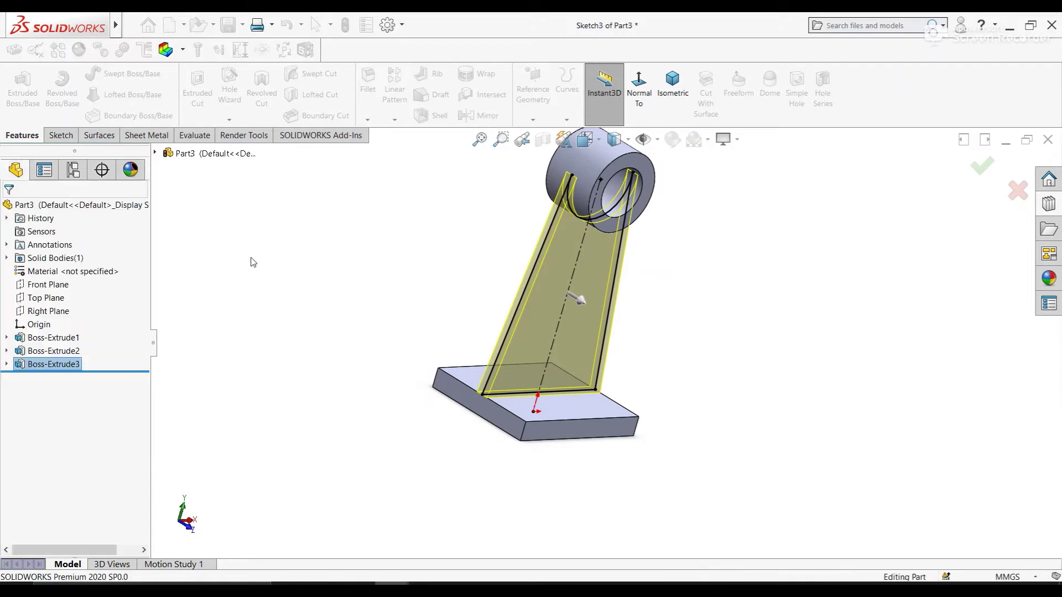
pyautogui.moveTo(368, 270)
pyautogui.mouseDown(button='middle')
pyautogui.moveTo(422, 261)
pyautogui.moveTo(398, 233)
pyautogui.moveTo(555, 268)
pyautogui.moveTo(658, 344)
pyautogui.moveTo(714, 339)
pyautogui.mouseUp(button='middle')
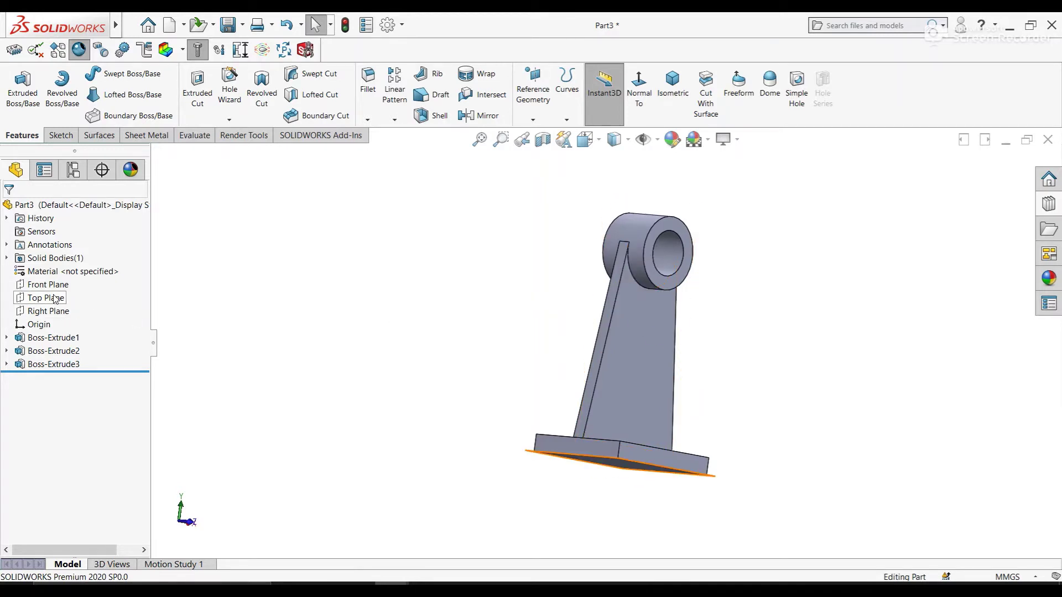
# - On a Right Plane sketch, draw a vertical centreline from the origin to the boss top
pyautogui.click(55, 313)
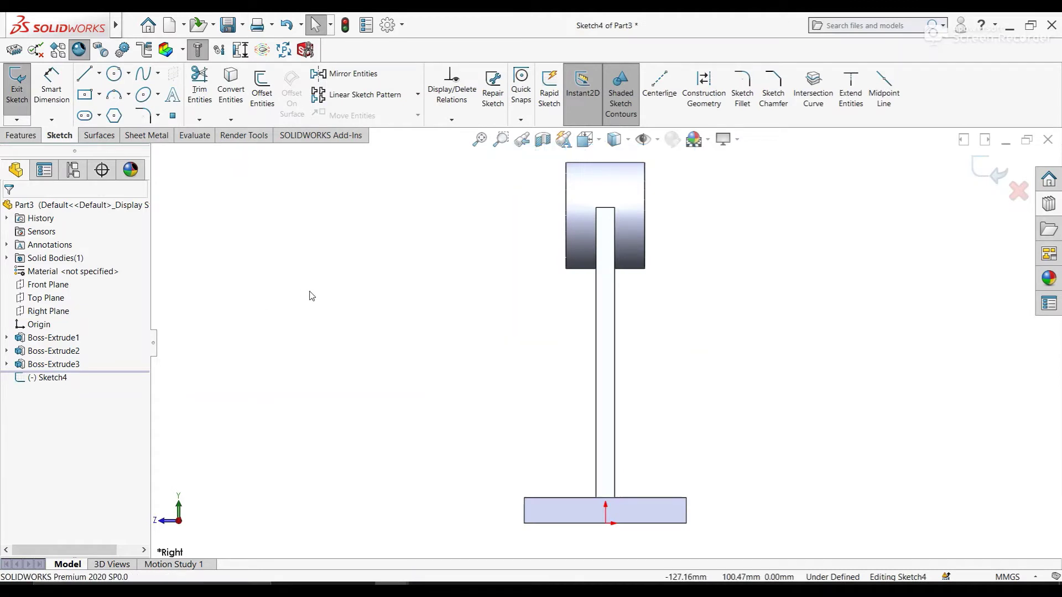
pyautogui.click(84, 73)
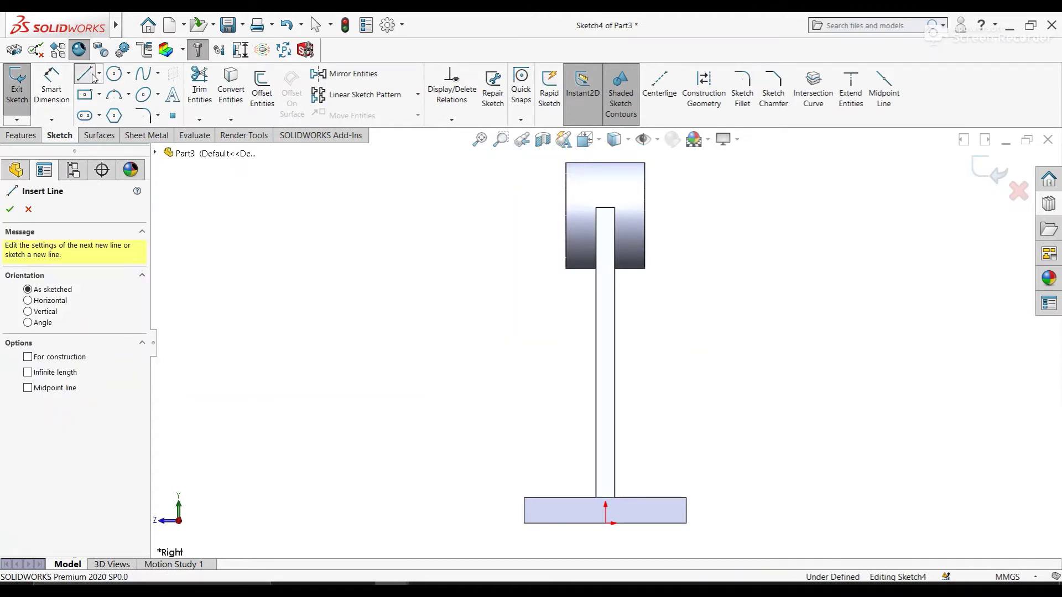
pyautogui.click(99, 105)
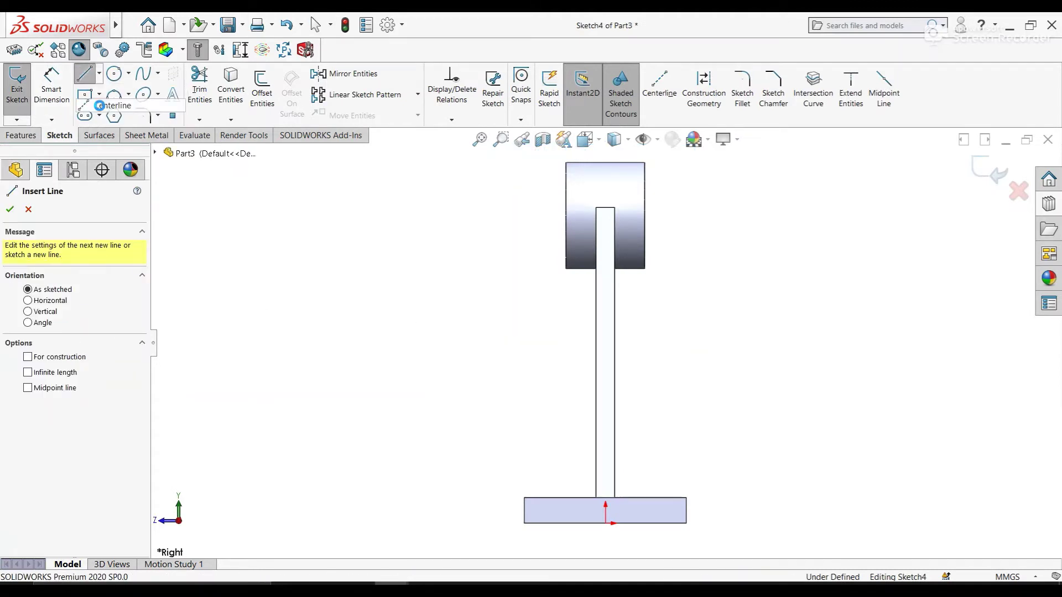
pyautogui.click(606, 523)
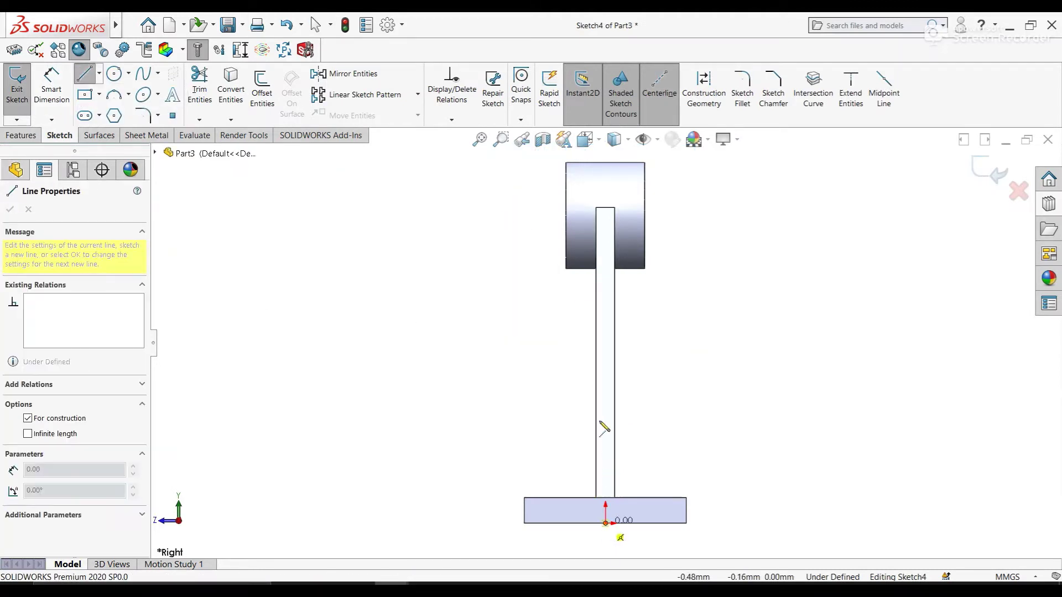
pyautogui.click(606, 164)
pyautogui.press('Escape')
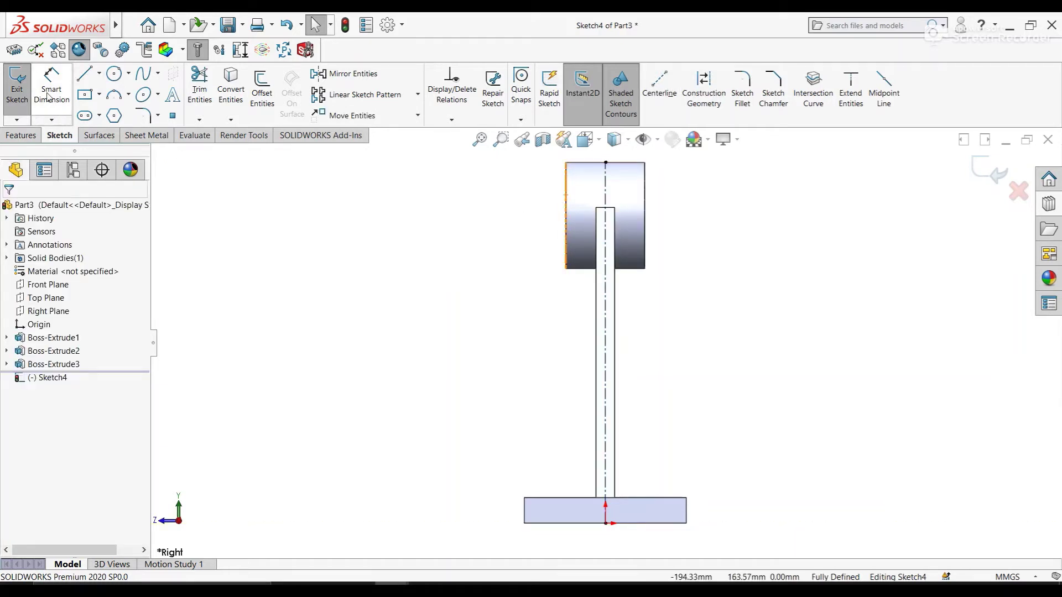
# - Draw a vertical line from the boss's lower corner down the web
pyautogui.click(84, 73)
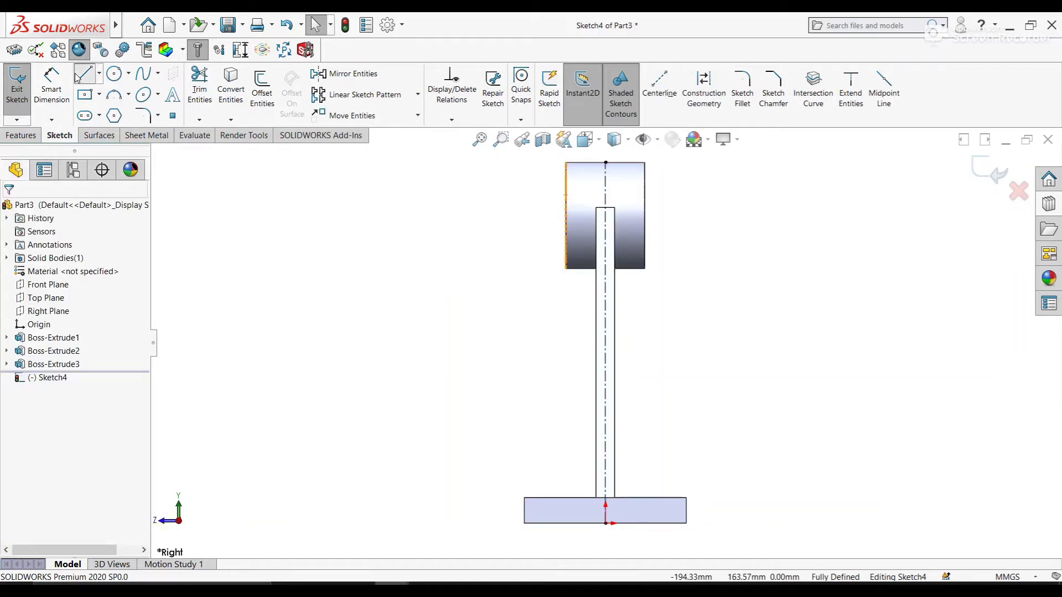
pyautogui.click(587, 280)
pyautogui.press('Escape')
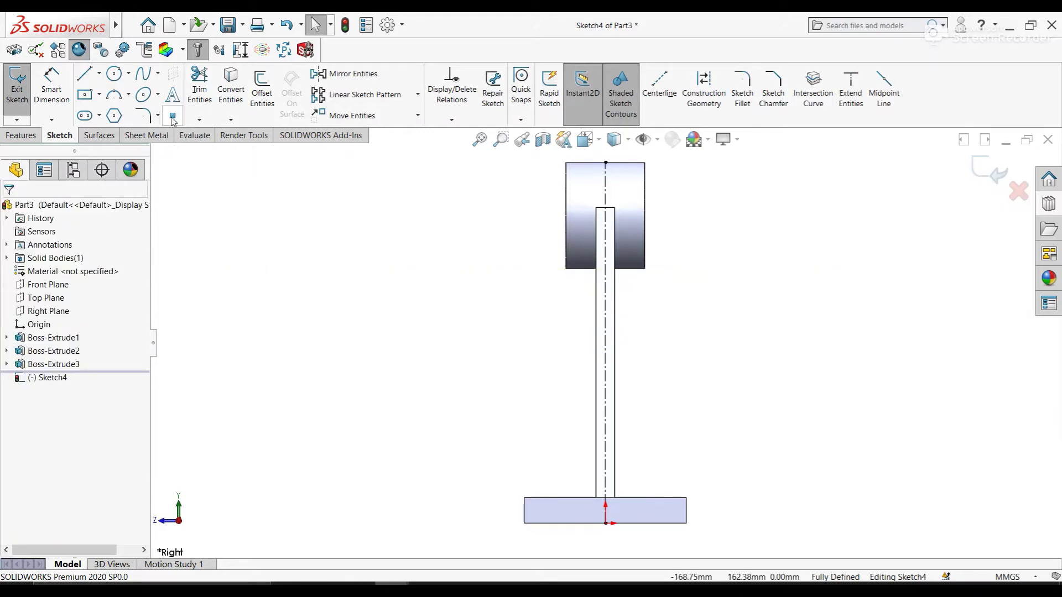
pyautogui.click(86, 80)
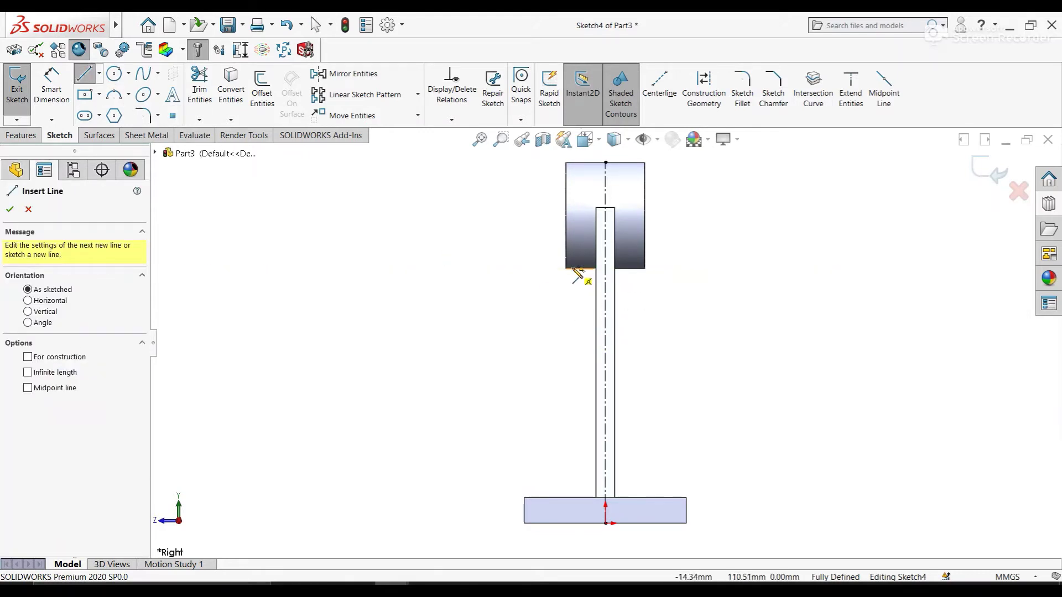
pyautogui.click(572, 269)
pyautogui.click(572, 416)
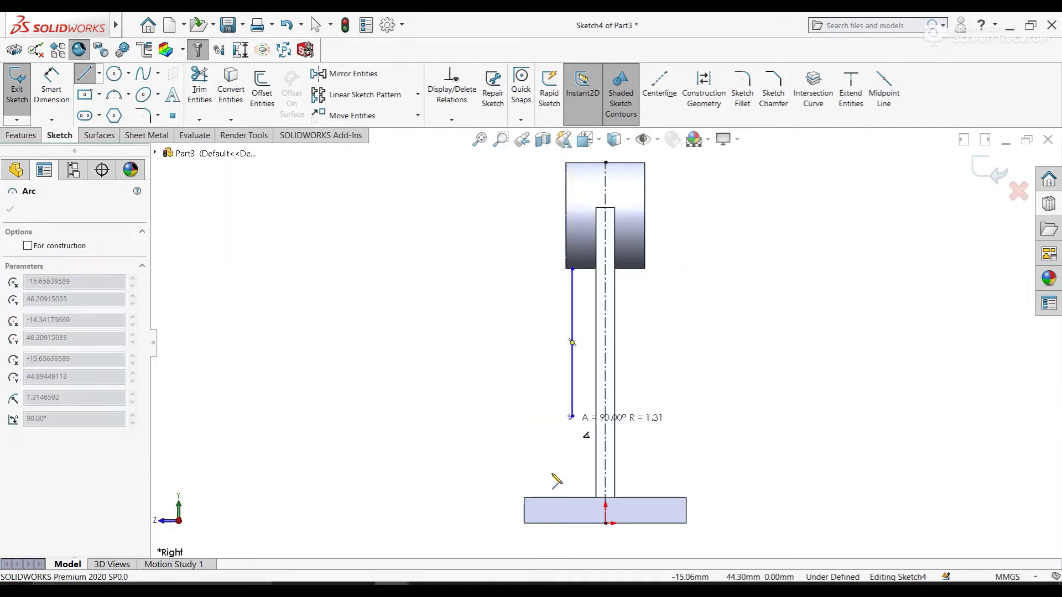
# - Finish the web's line-and-tangent-arc outline at the base corner
pyautogui.click(524, 498)
pyautogui.press('Escape')
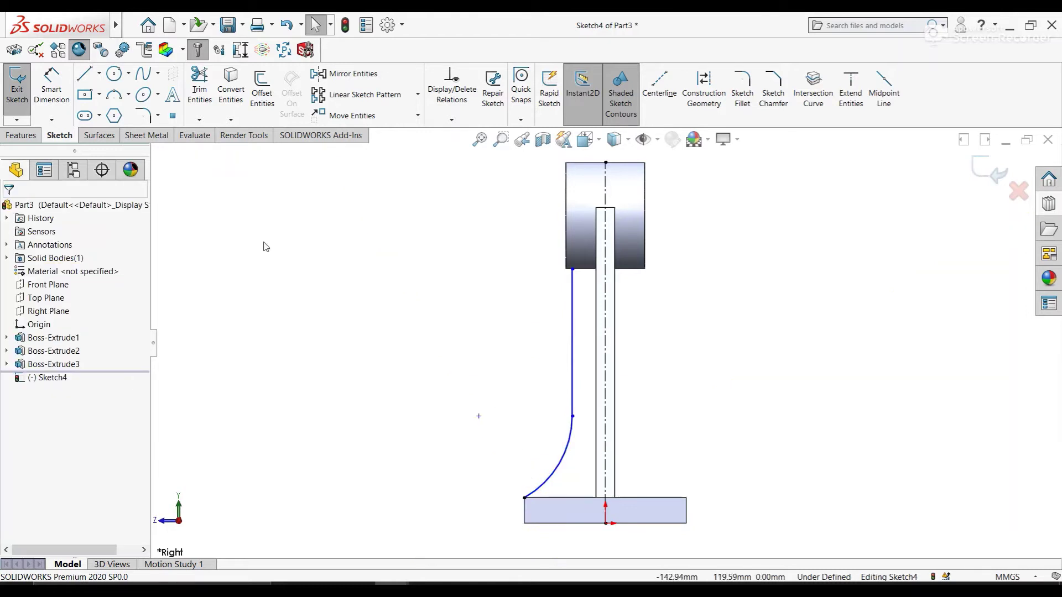
pyautogui.click(69, 110)
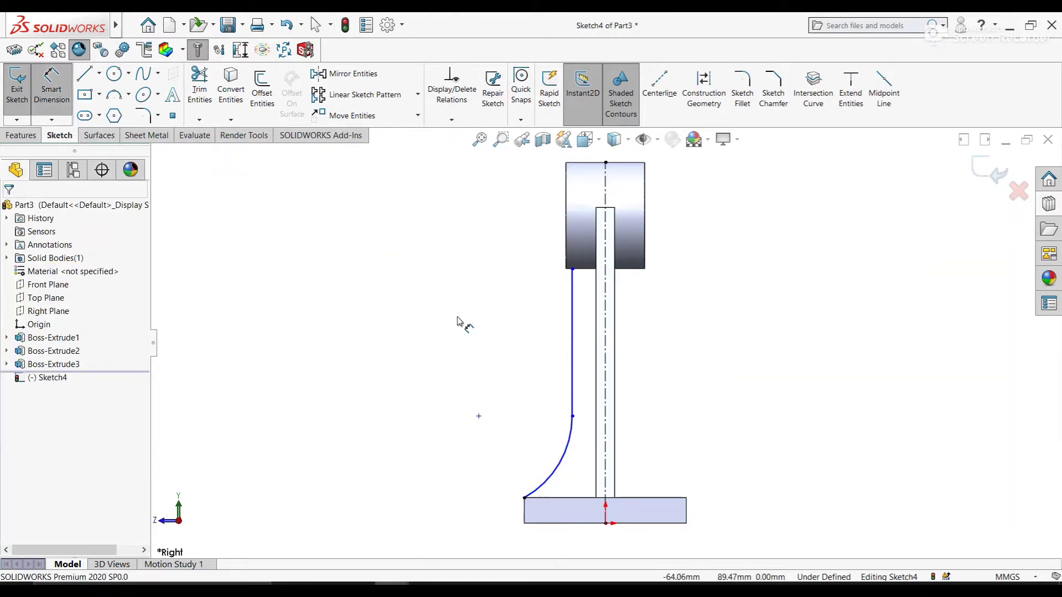
pyautogui.press('Escape')
pyautogui.click(572, 397)
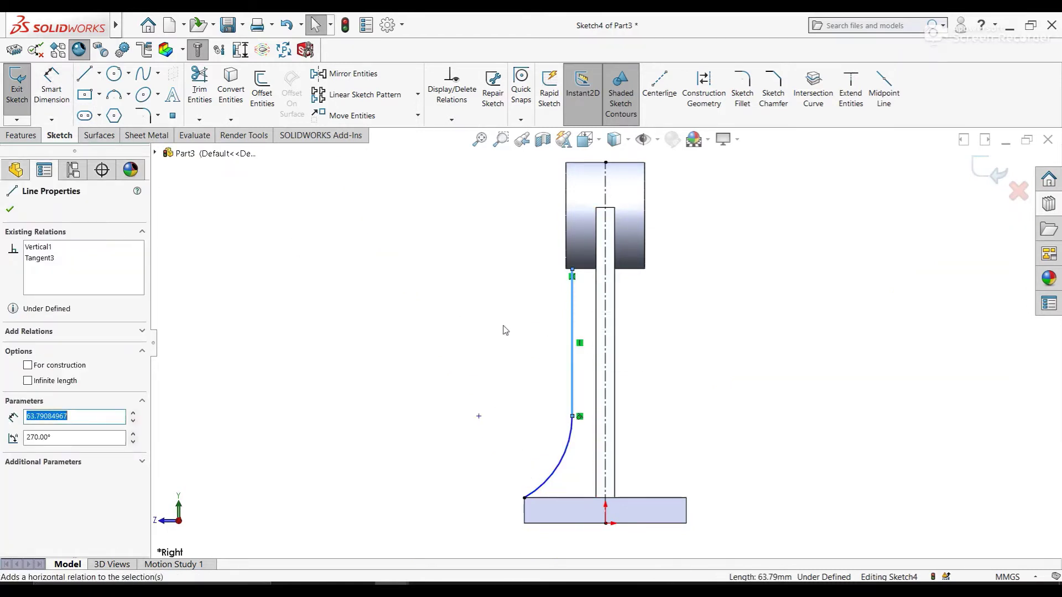
pyautogui.click(526, 368)
# - Dimension the arc to R32 and the vertical line 14 mm from the centerline
pyautogui.click(52, 86)
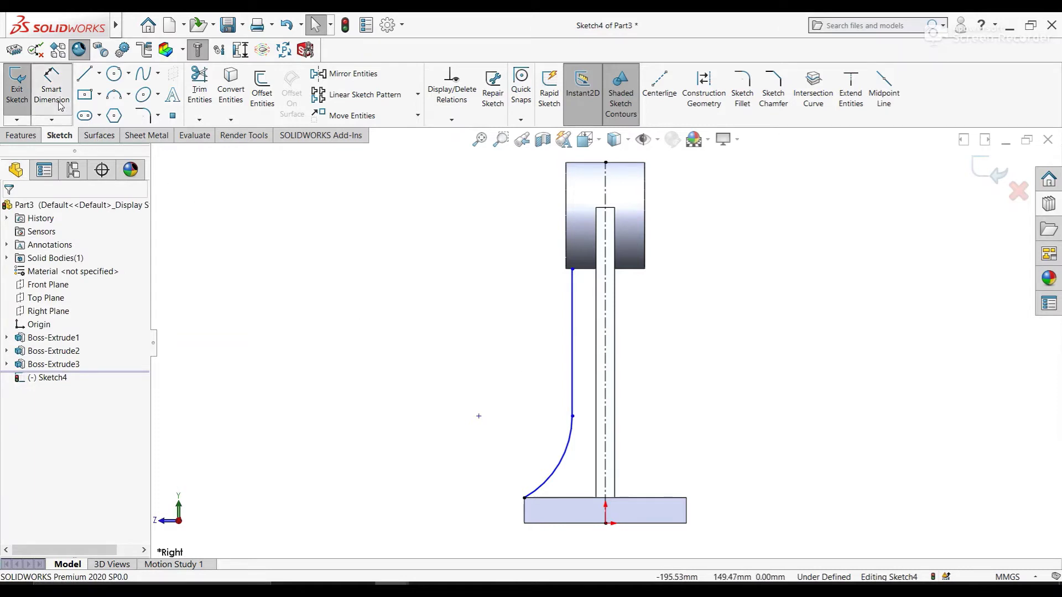
pyautogui.click(565, 462)
pyautogui.click(526, 452)
pyautogui.write('32')
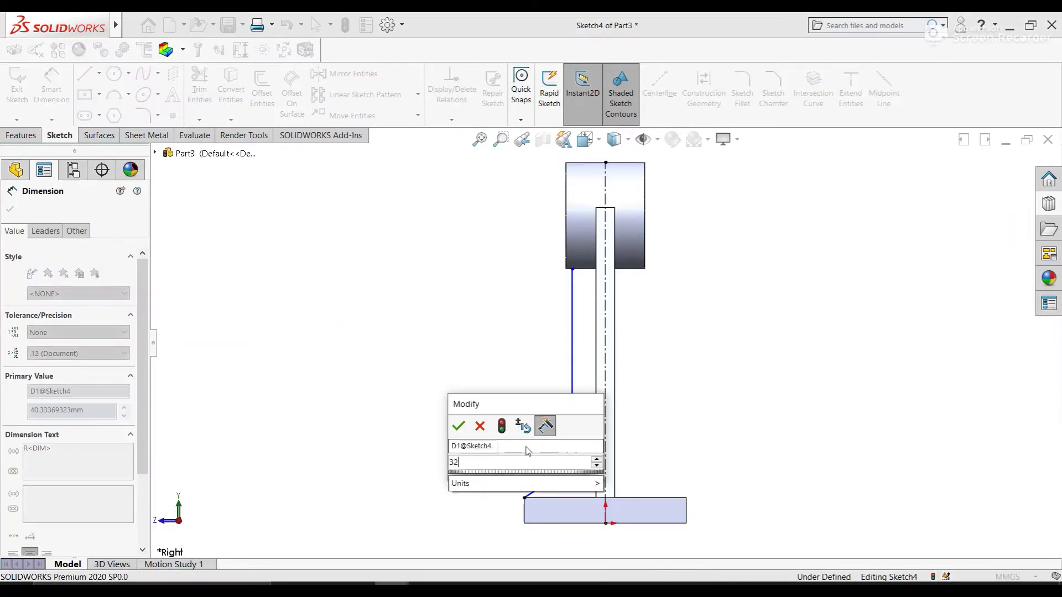
pyautogui.press('Return')
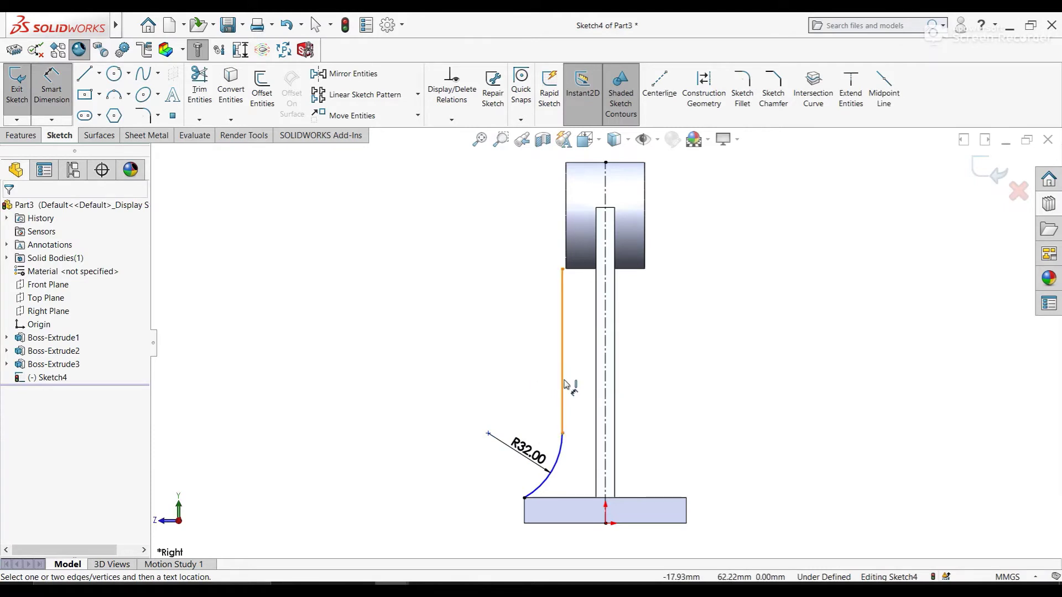
pyautogui.click(563, 382)
pyautogui.click(605, 365)
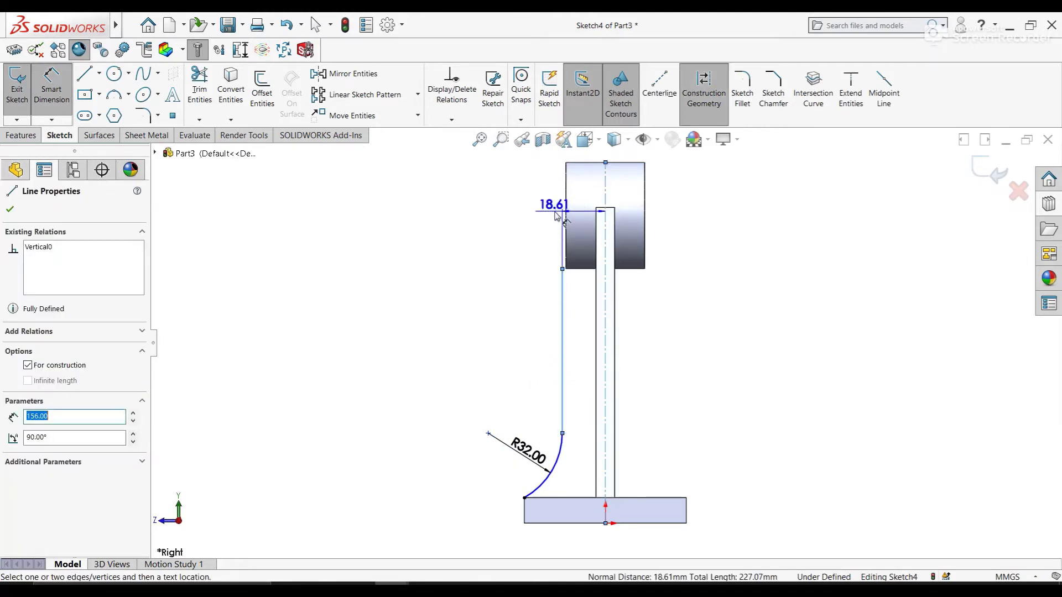
pyautogui.click(596, 200)
pyautogui.write('14')
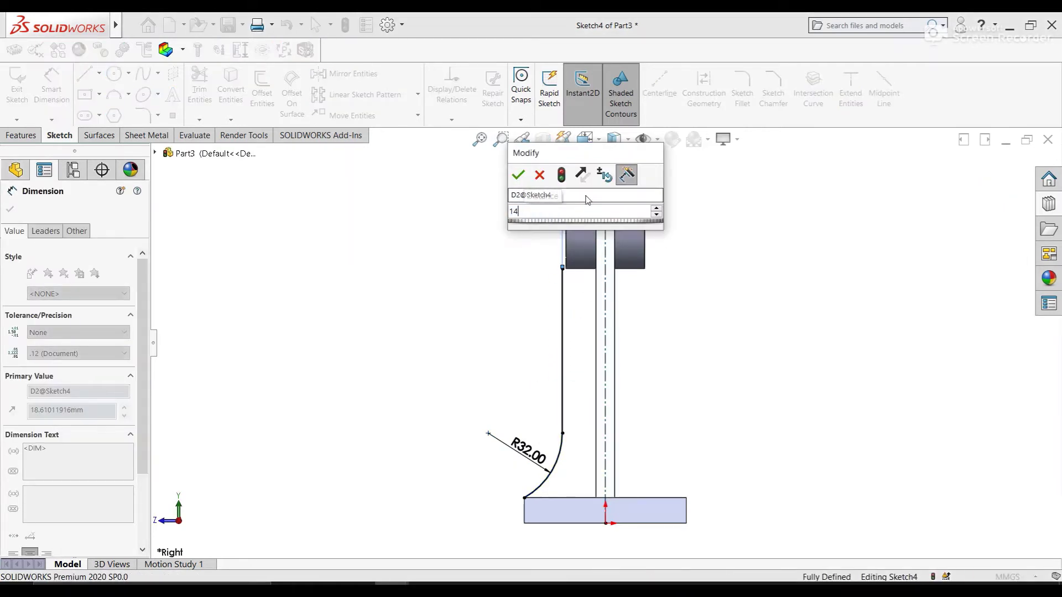
pyautogui.press('Return')
pyautogui.press('Escape')
# - Delete the endpoint's Coincident relation and drag it up onto the boss's bottom edge
pyautogui.rightClick(485, 314)
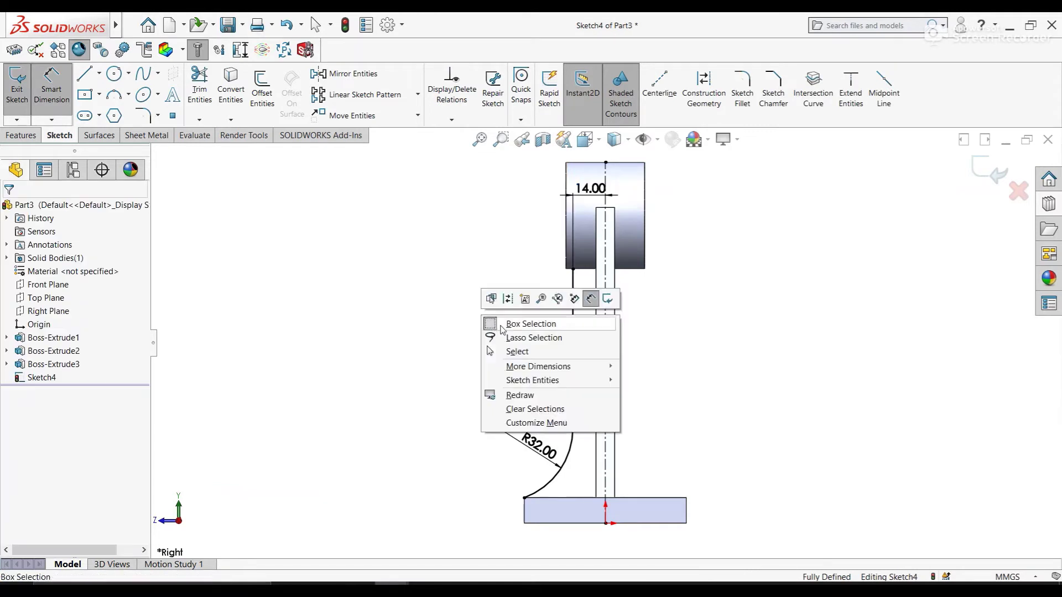
pyautogui.click(518, 351)
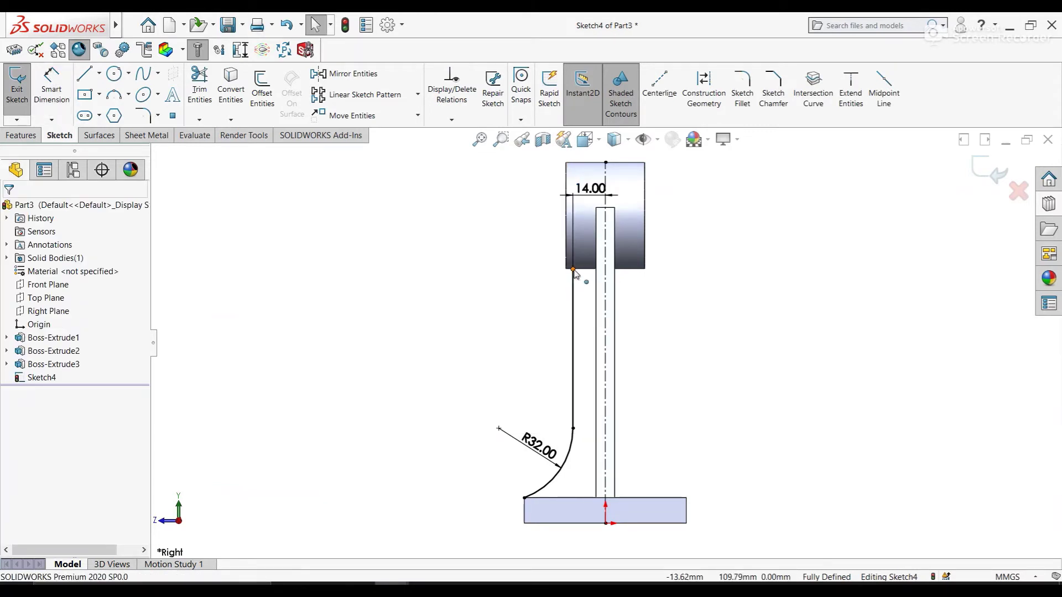
pyautogui.click(573, 269)
pyautogui.press('Escape')
pyautogui.scroll(-1, 583, 288)
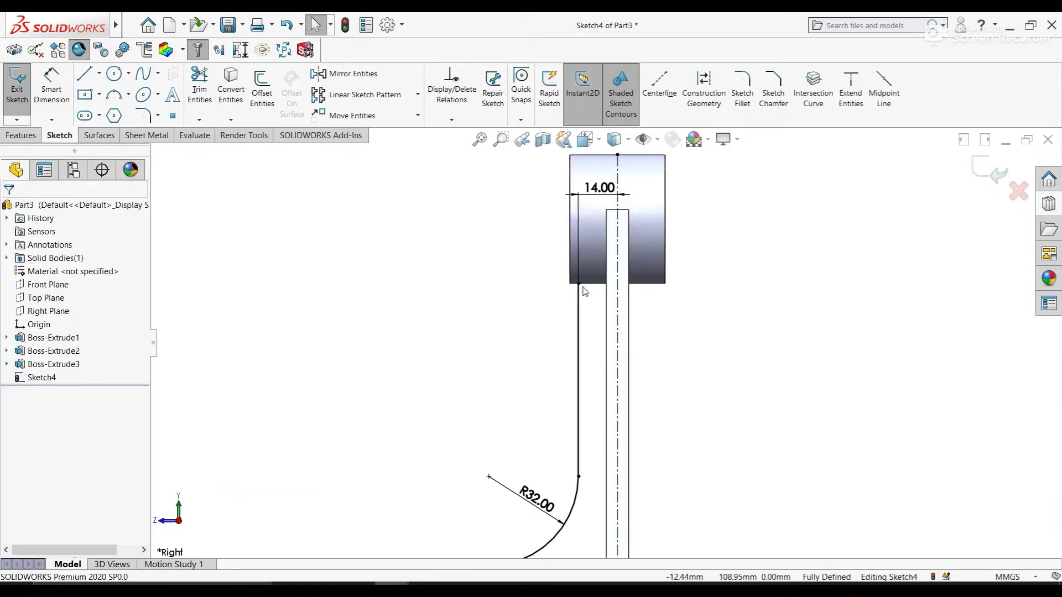
pyautogui.click(579, 286)
pyautogui.rightClick(579, 288)
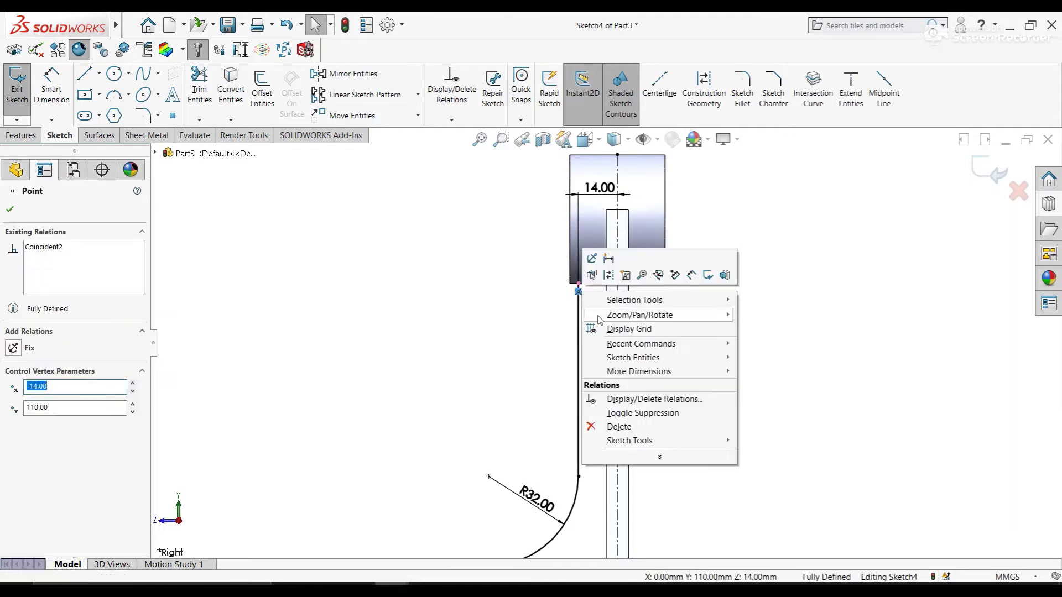
pyautogui.click(619, 426)
pyautogui.moveTo(579, 286); pyautogui.dragTo(578, 275)
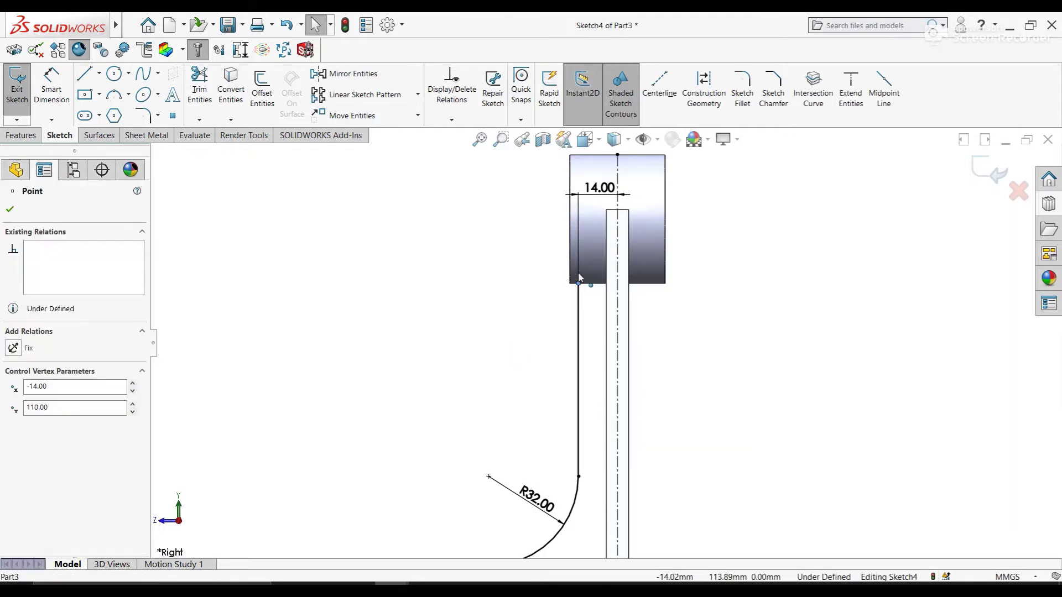
pyautogui.click(511, 285)
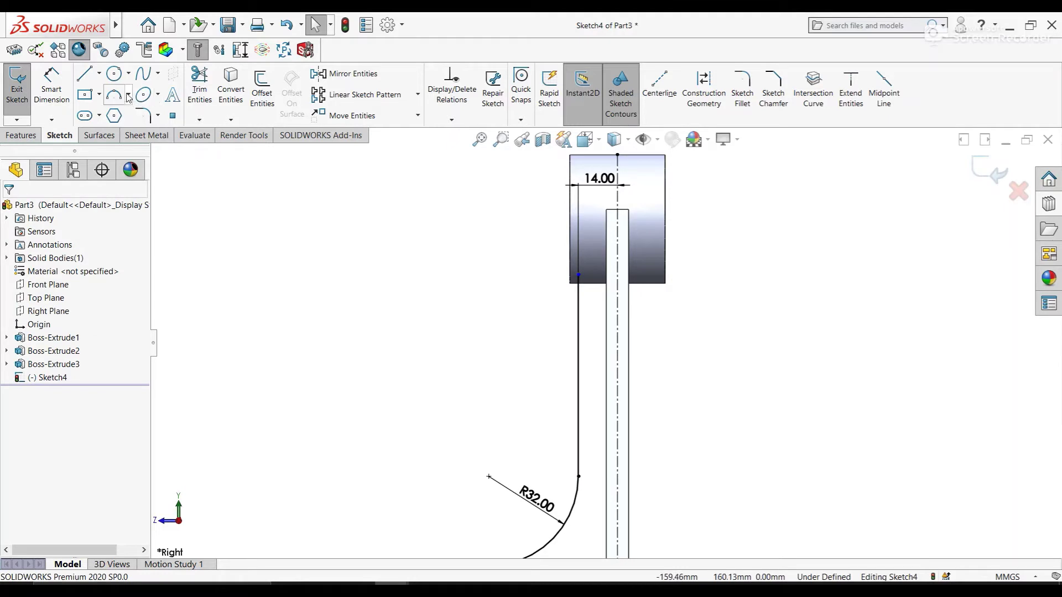
# - Close the half-profile with lines to the centreline, down to the base, and back
pyautogui.click(85, 74)
pyautogui.click(578, 274)
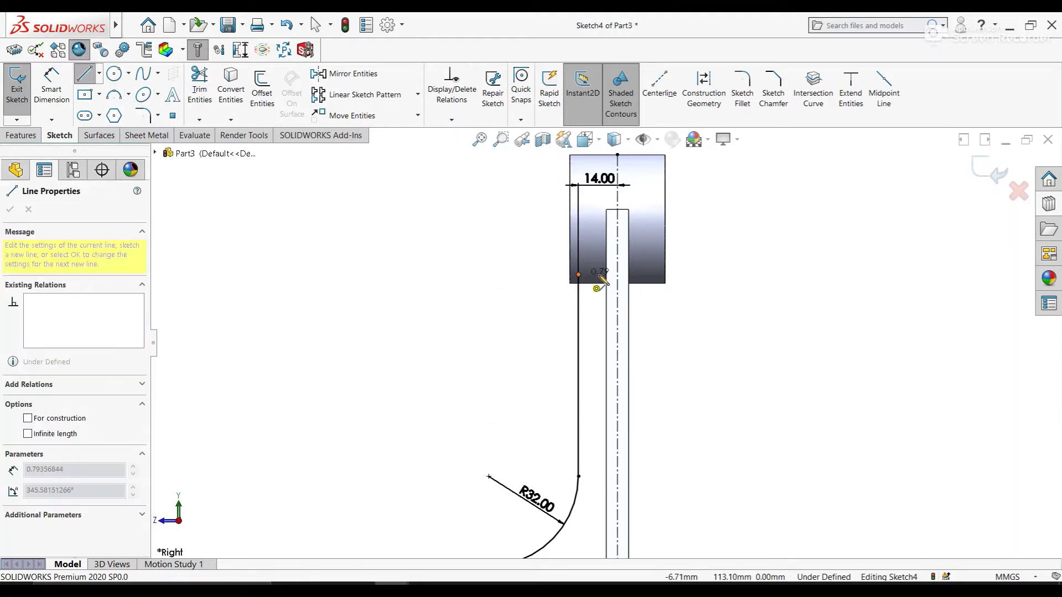
pyautogui.scroll(1, 614, 421)
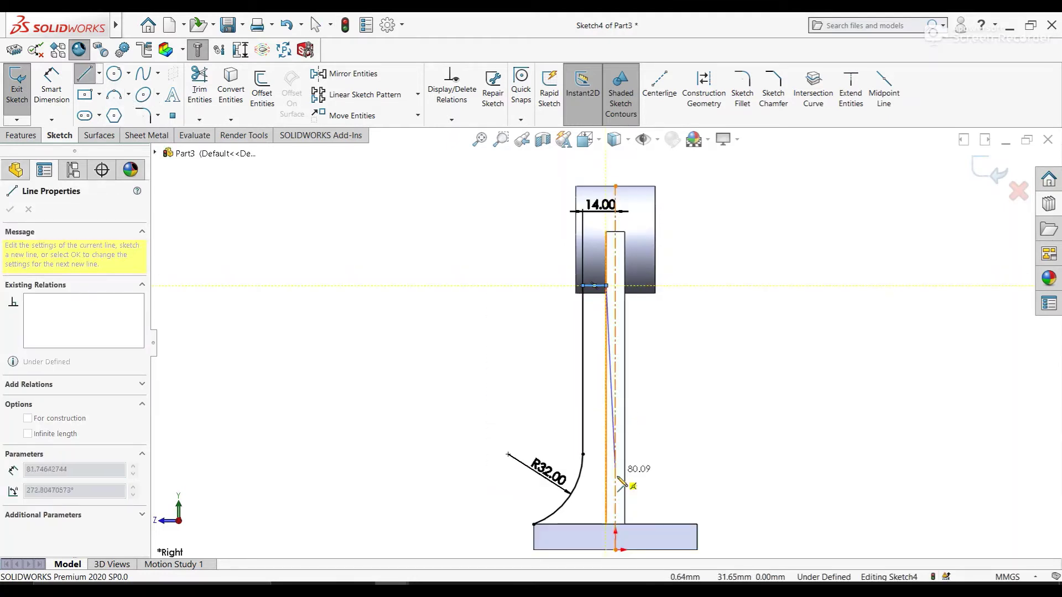
pyautogui.click(607, 524)
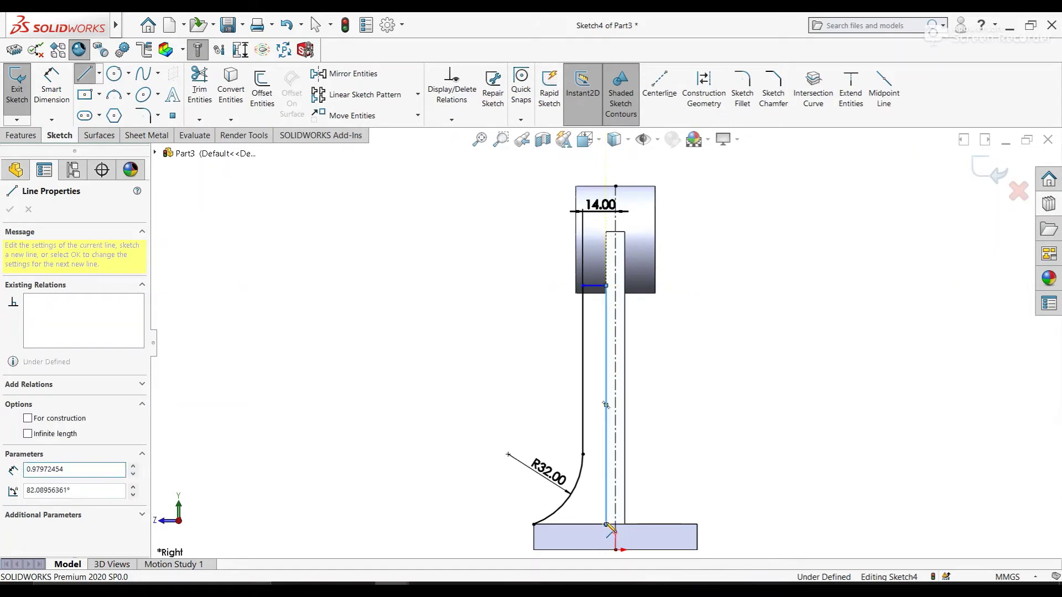
pyautogui.click(534, 524)
pyautogui.press('Escape')
pyautogui.press('Escape')
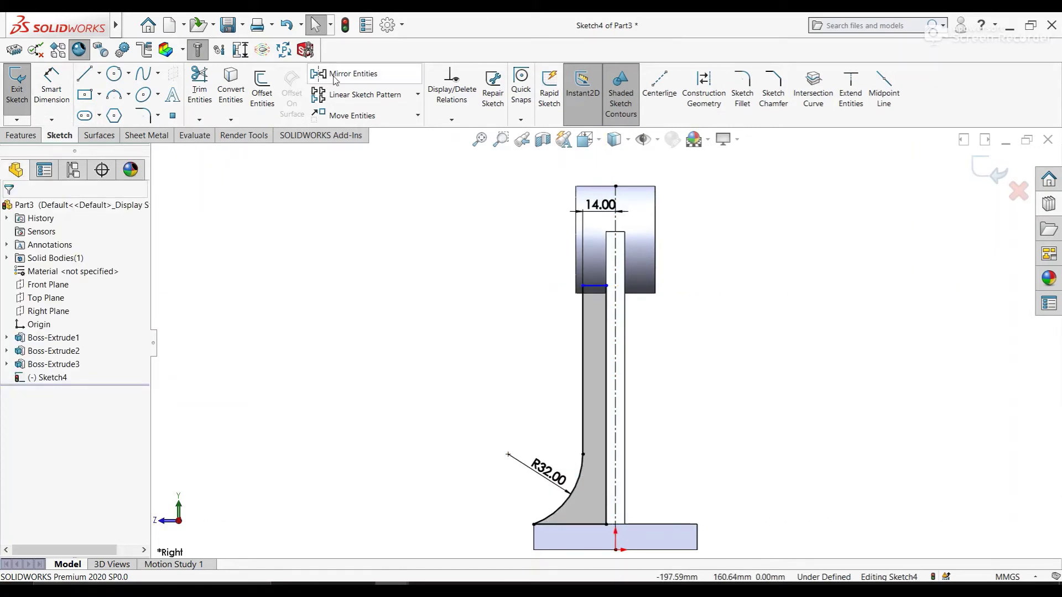
# - Mirror the half-profile about centerline Line1 into a symmetric rib outline
pyautogui.click(353, 74)
pyautogui.click(606, 354)
pyautogui.click(115, 417)
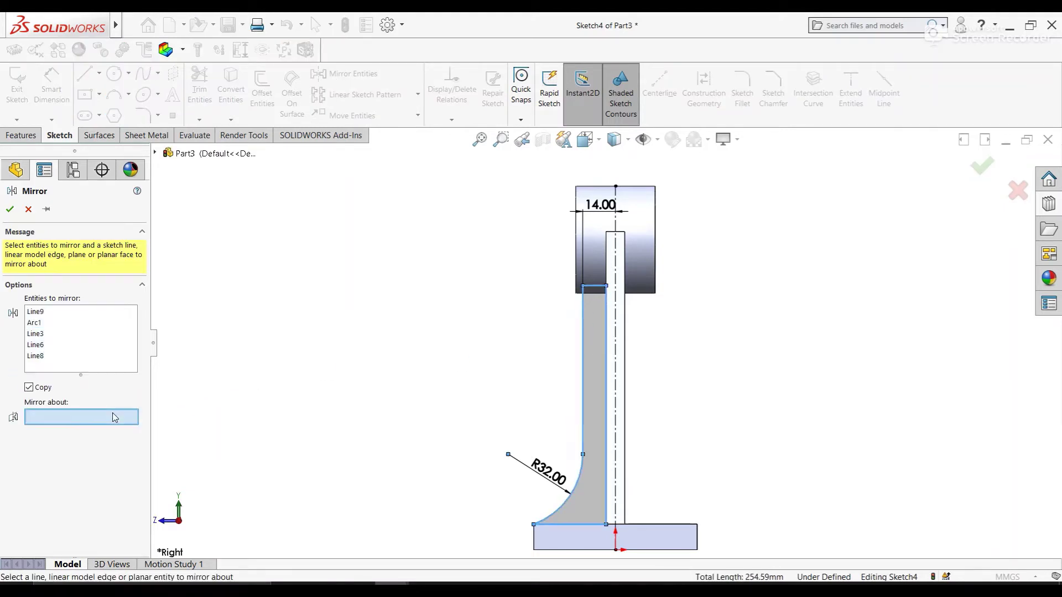
pyautogui.click(616, 349)
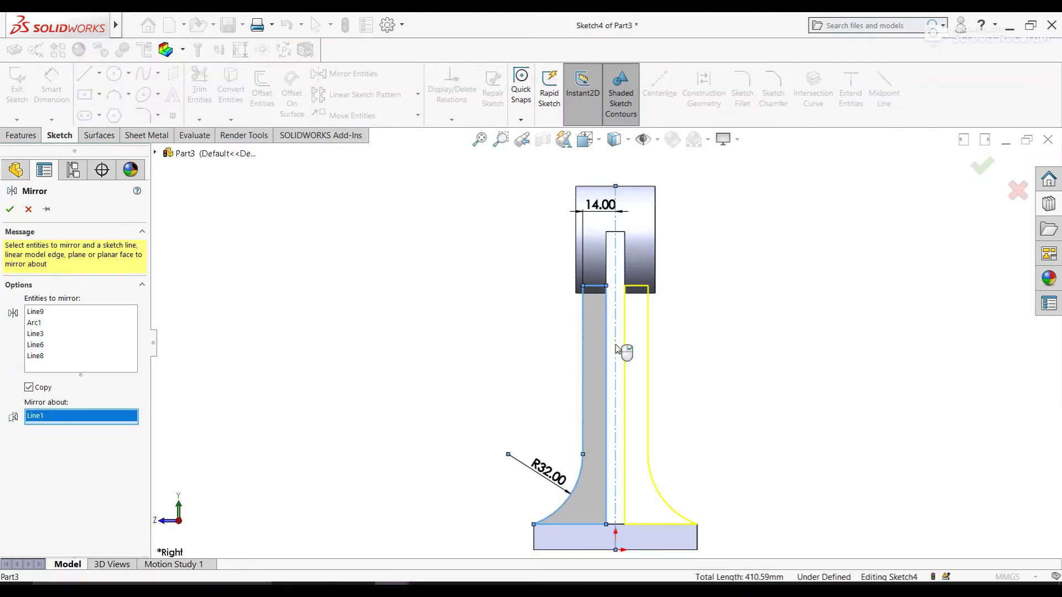
pyautogui.click(9, 210)
# - Extrude the closed web sketch 8 mm as Boss-Extrude4
pyautogui.click(21, 135)
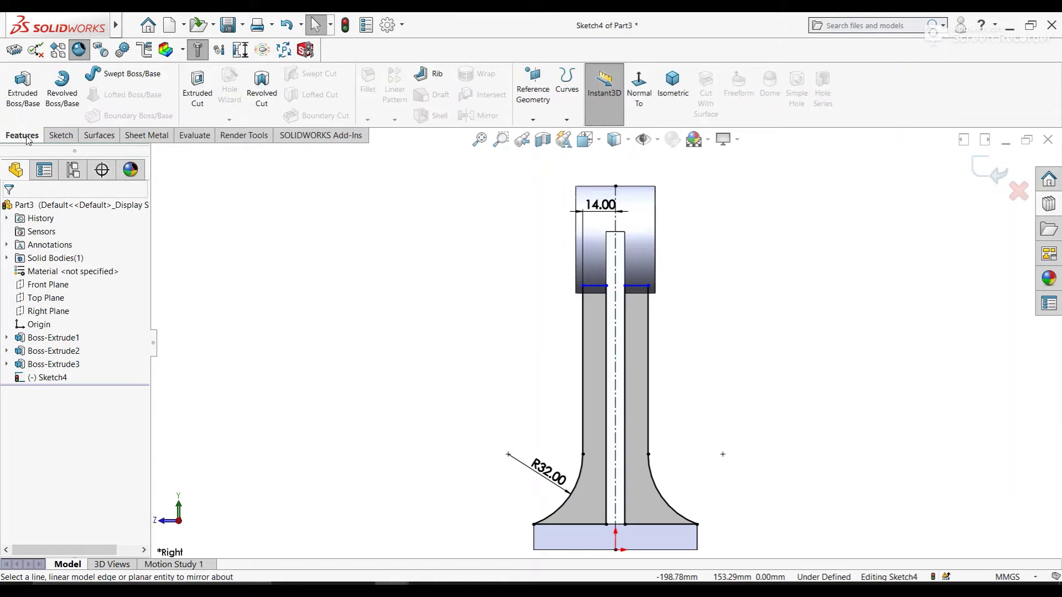
pyautogui.click(22, 89)
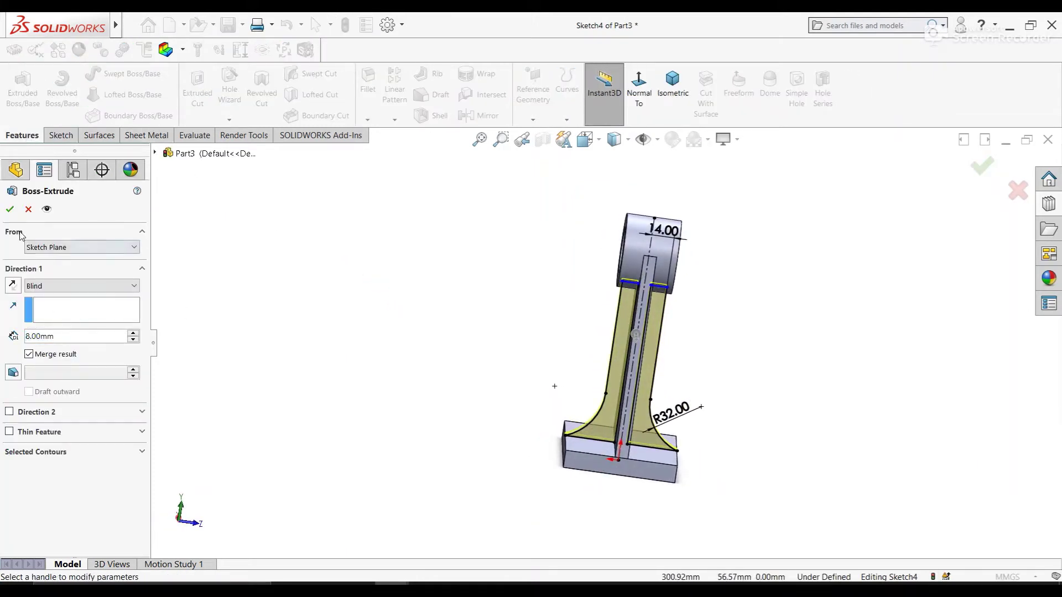
pyautogui.click(10, 210)
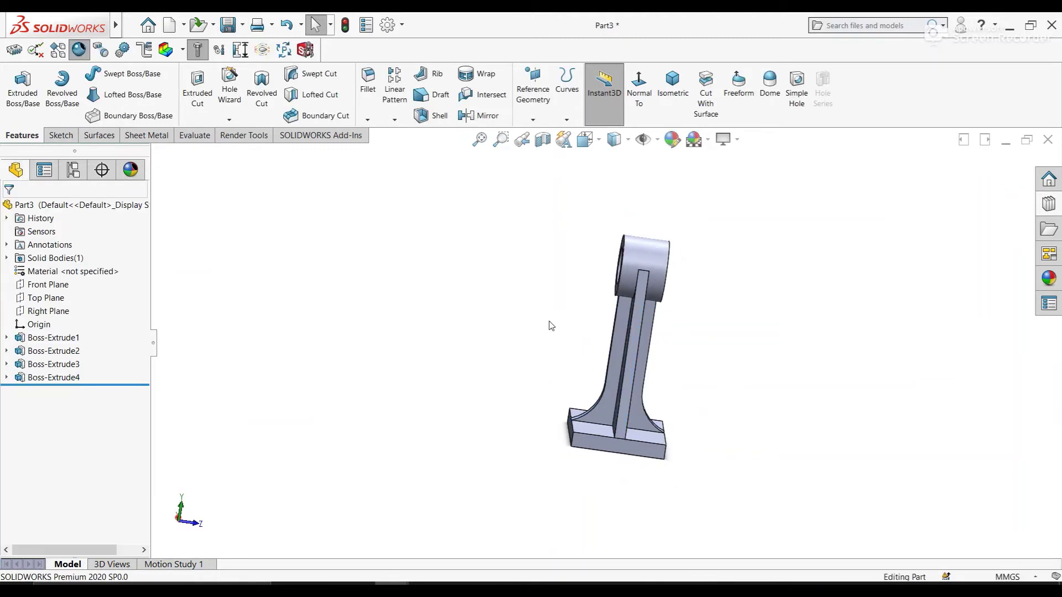
pyautogui.moveTo(550, 325)
pyautogui.mouseDown(button='middle')
pyautogui.moveTo(646, 312)
pyautogui.moveTo(585, 356)
pyautogui.mouseUp(button='middle')
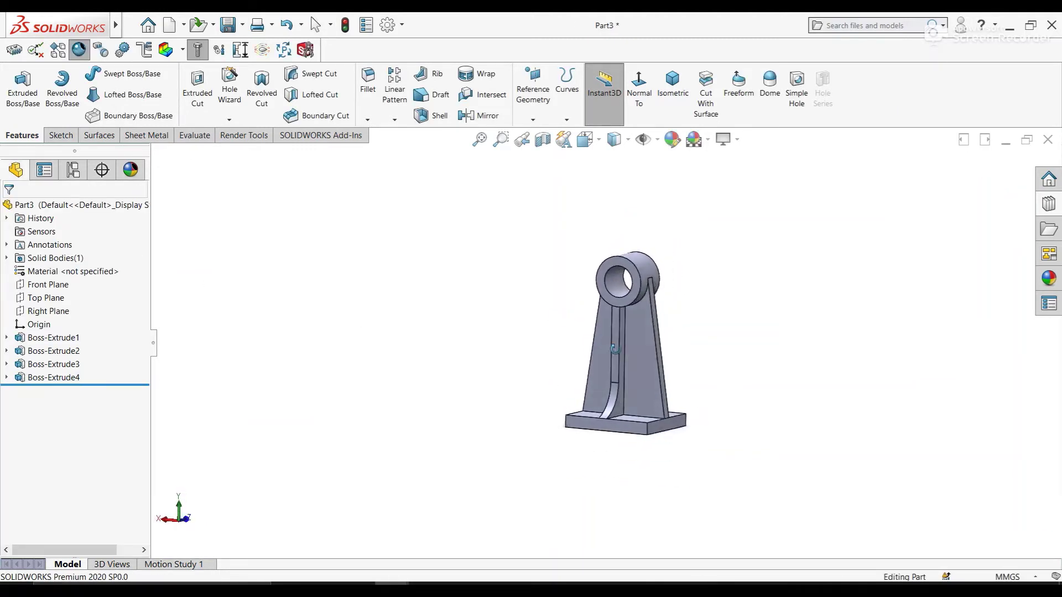
# - Edit Boss-Extrude4 so Direction 1 extrudes Mid Plane
pyautogui.click(53, 378)
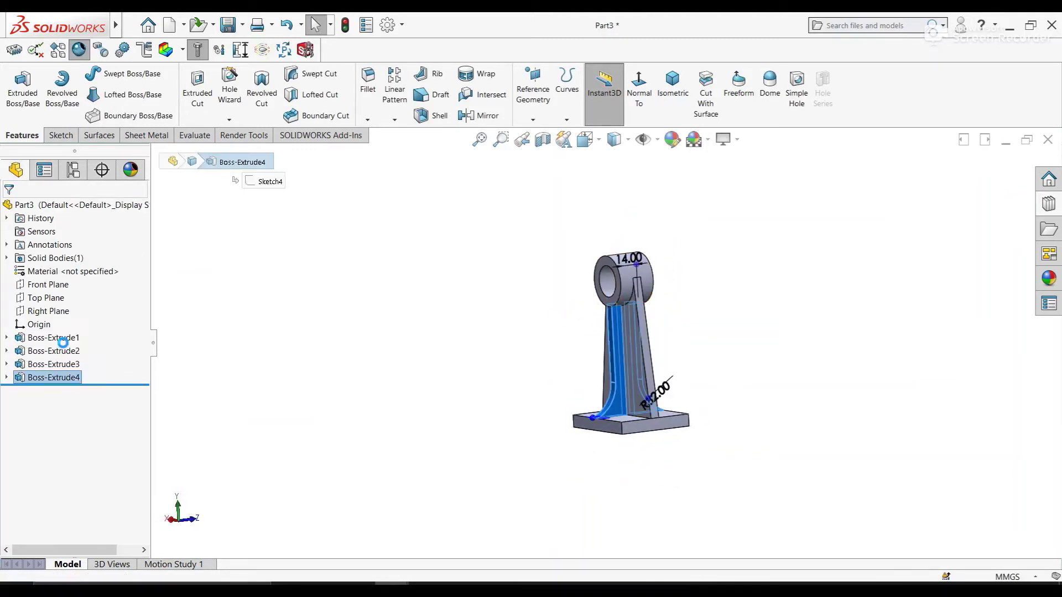
pyautogui.click(64, 344)
pyautogui.click(58, 288)
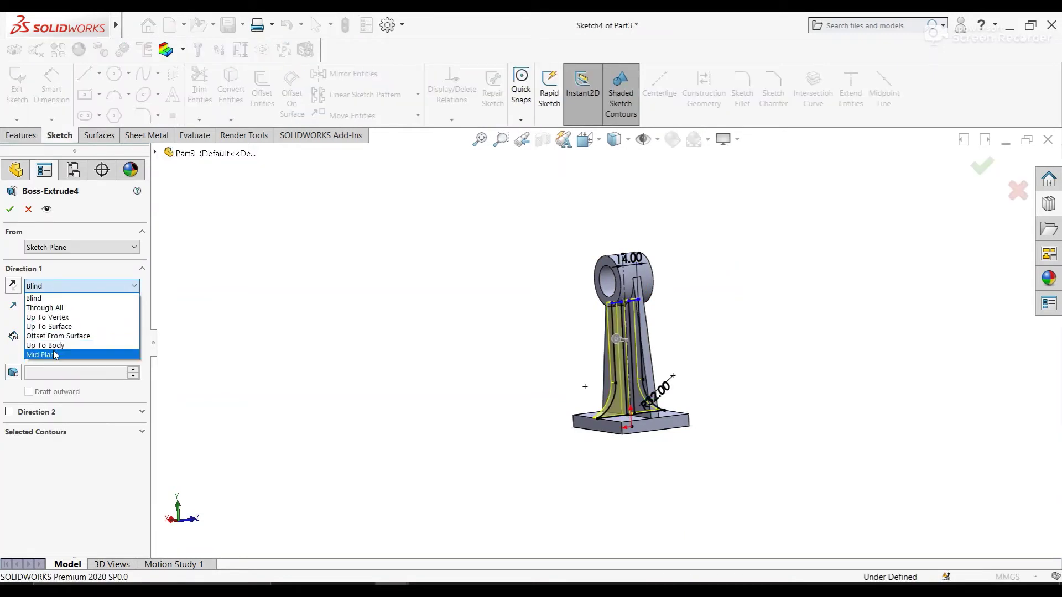
pyautogui.click(55, 352)
pyautogui.click(10, 209)
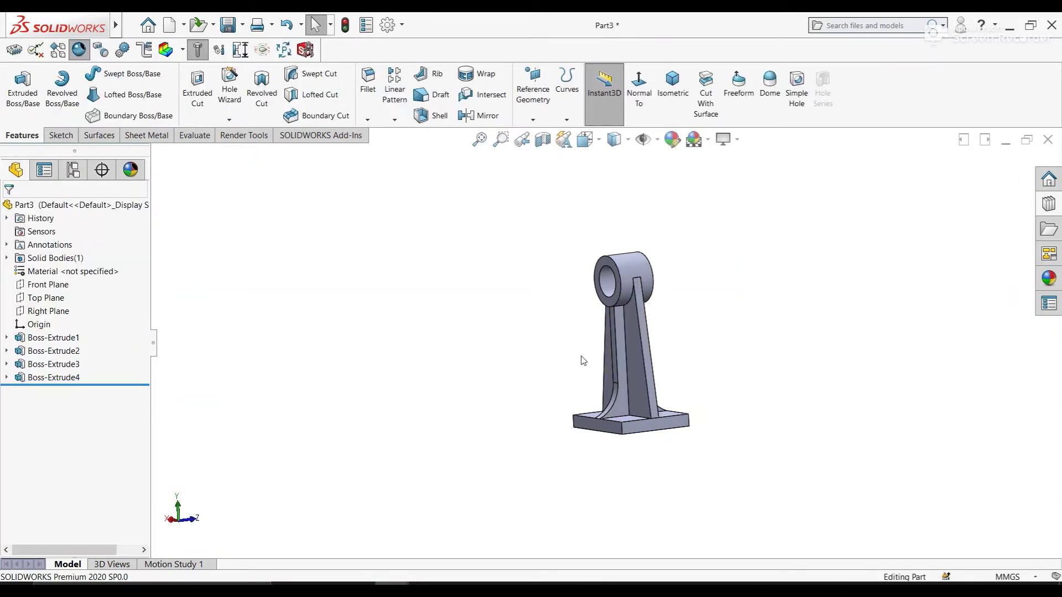
pyautogui.moveTo(580, 360)
pyautogui.mouseDown(button='middle')
pyautogui.moveTo(668, 332)
pyautogui.moveTo(646, 336)
pyautogui.moveTo(658, 350)
pyautogui.moveTo(616, 314)
pyautogui.moveTo(510, 372)
pyautogui.mouseUp(button='middle')
pyautogui.scroll(-3, 658, 350)
pyautogui.click(596, 401)
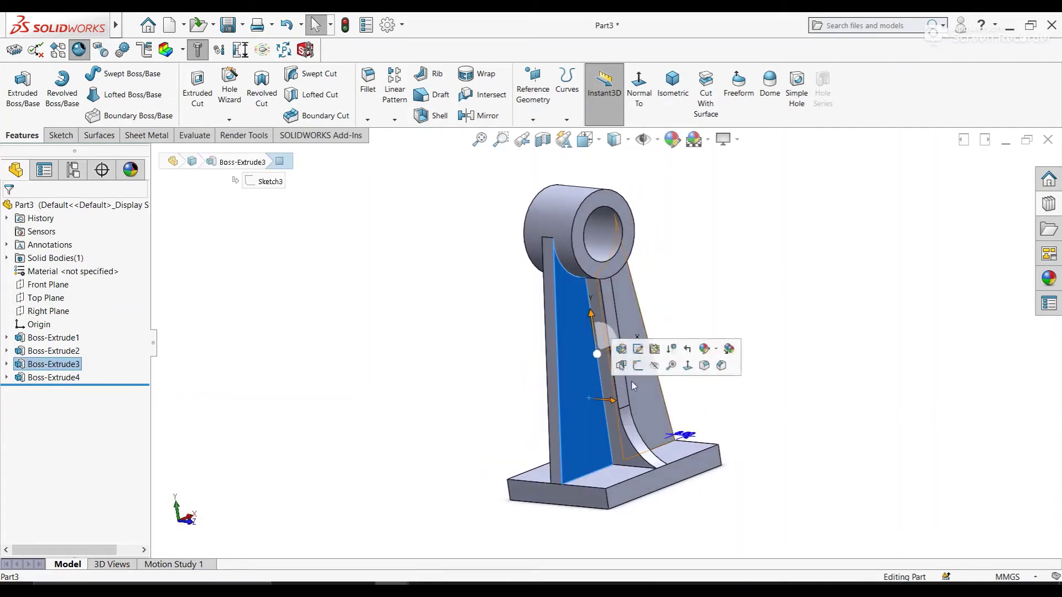
pyautogui.press('Escape')
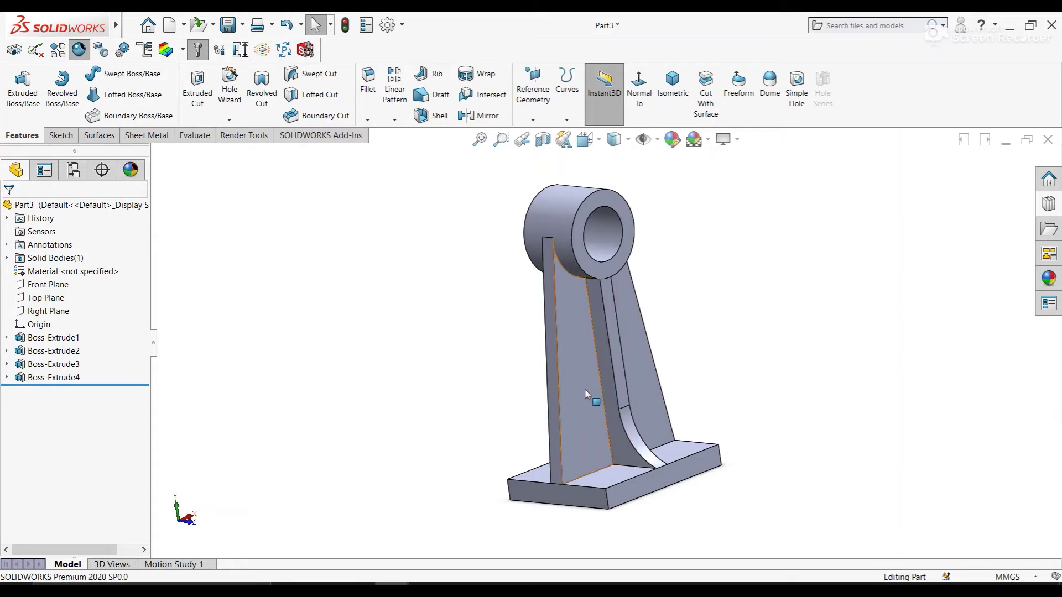
pyautogui.click(585, 389)
pyautogui.press('Escape')
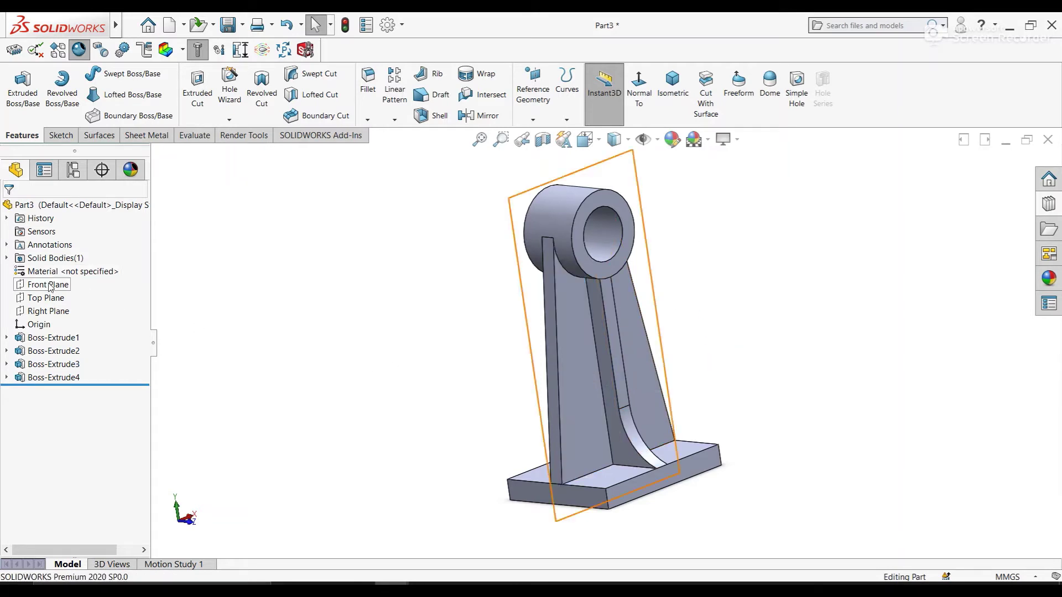
# - Start a sketch on the Front Plane and draw a circle on the left web
pyautogui.click(50, 285)
pyautogui.click(69, 267)
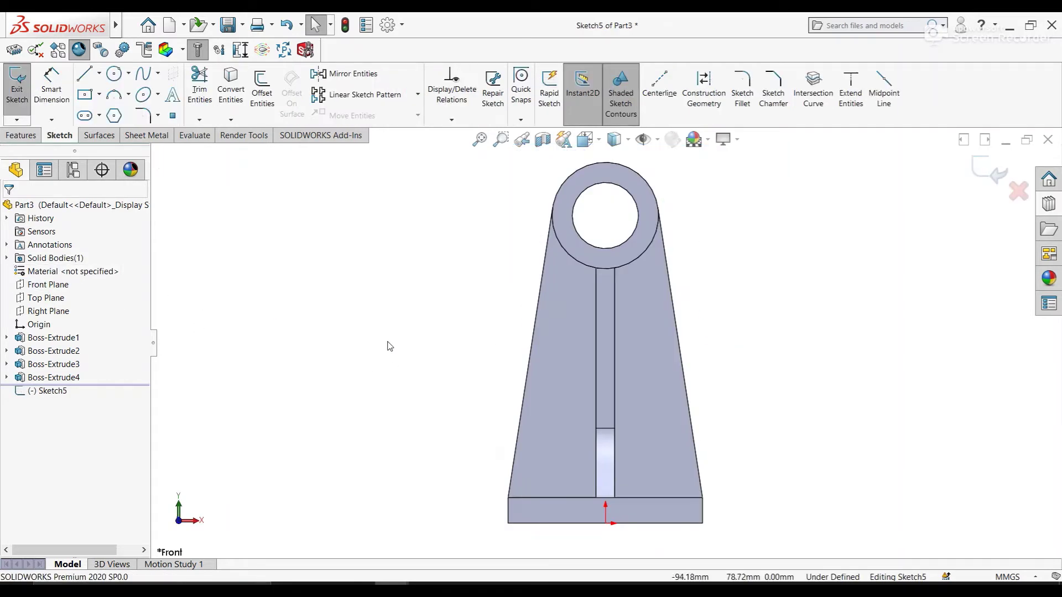
pyautogui.click(114, 73)
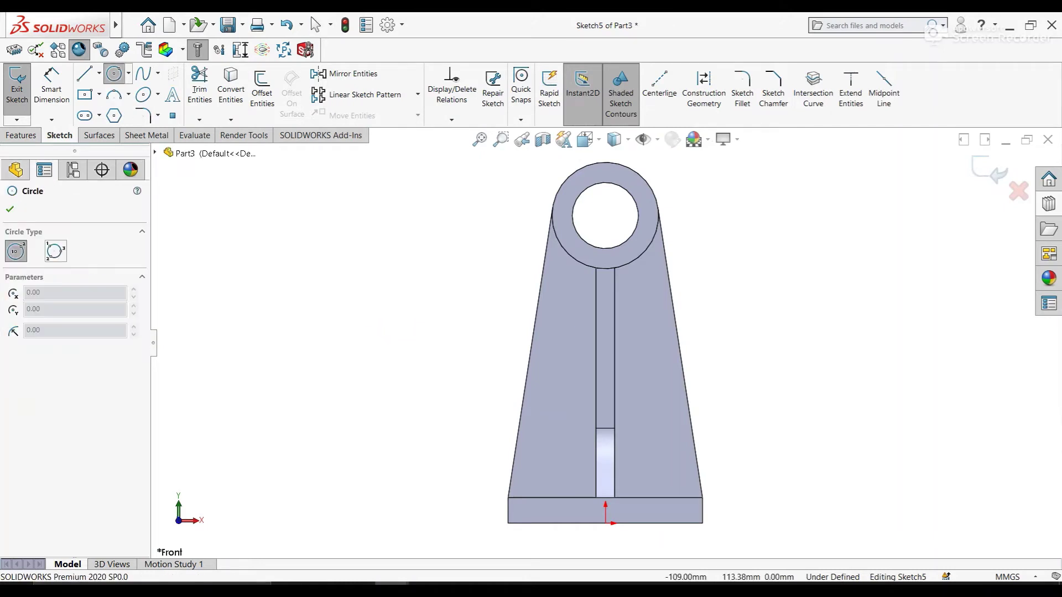
pyautogui.click(570, 391)
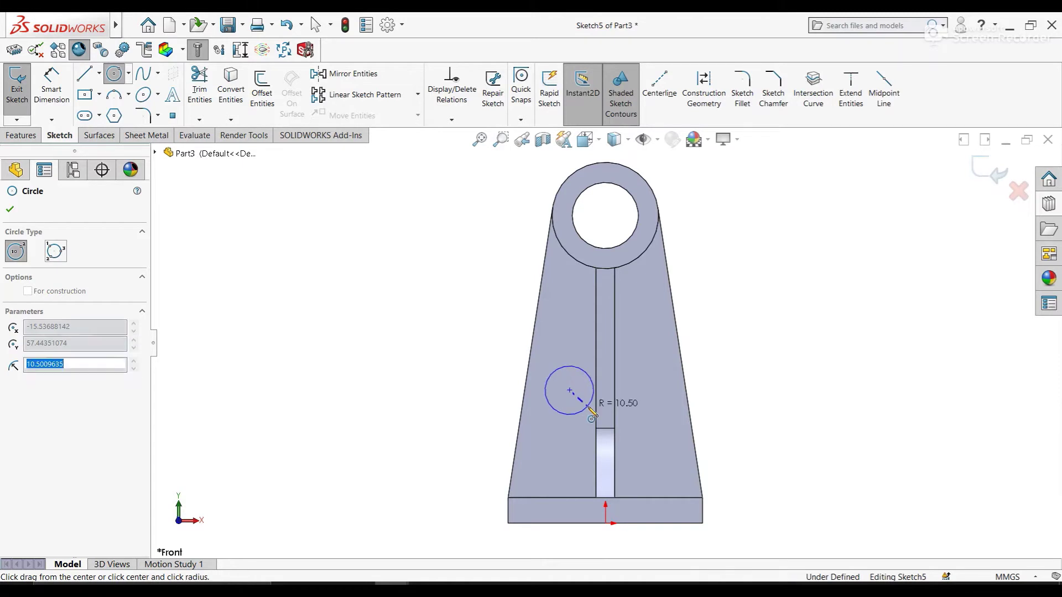
pyautogui.click(592, 401)
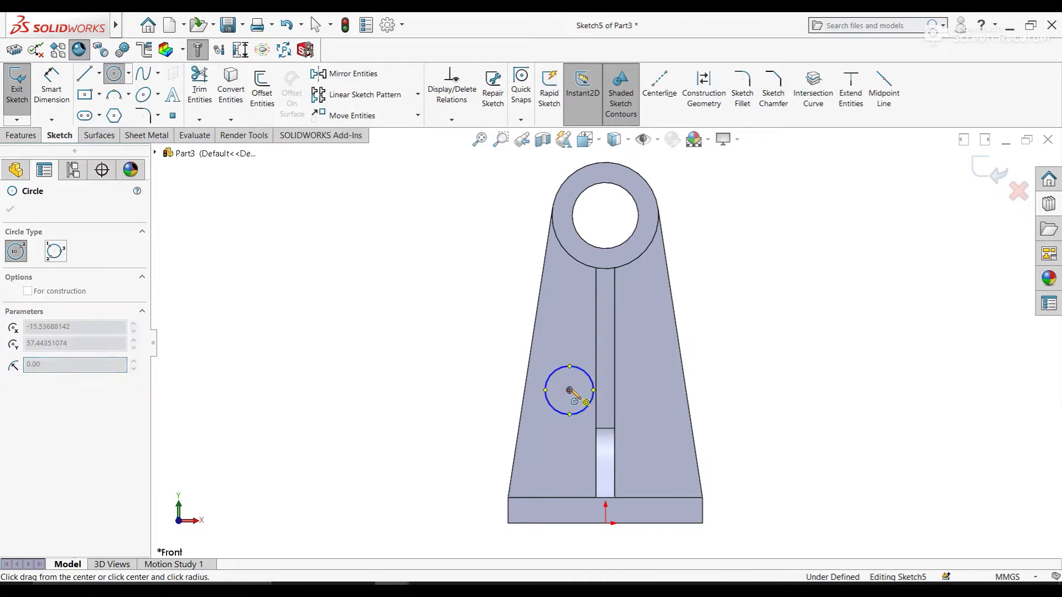
pyautogui.press('Escape')
# - Dimension the circle to Ø29 with its centre 50 mm above the bottom edge
pyautogui.click(65, 115)
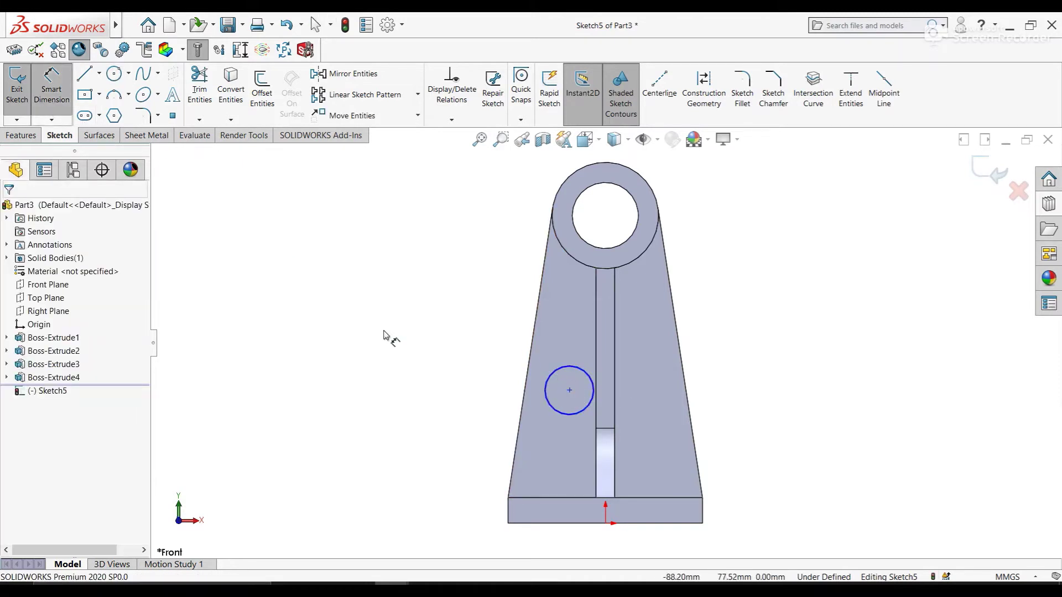
pyautogui.click(553, 410)
pyautogui.click(474, 354)
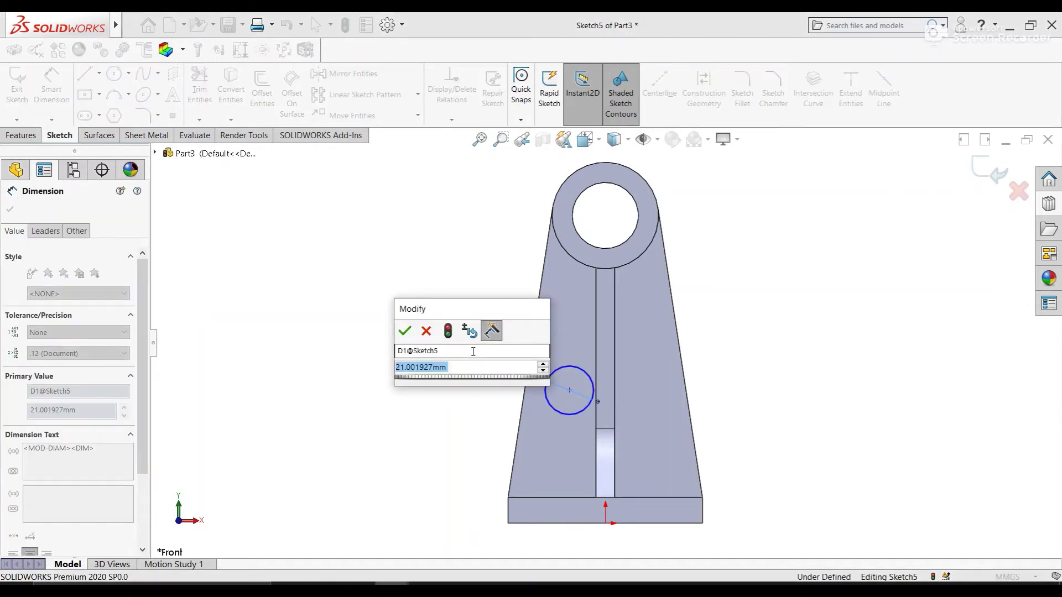
pyautogui.write('29')
pyautogui.press('Return')
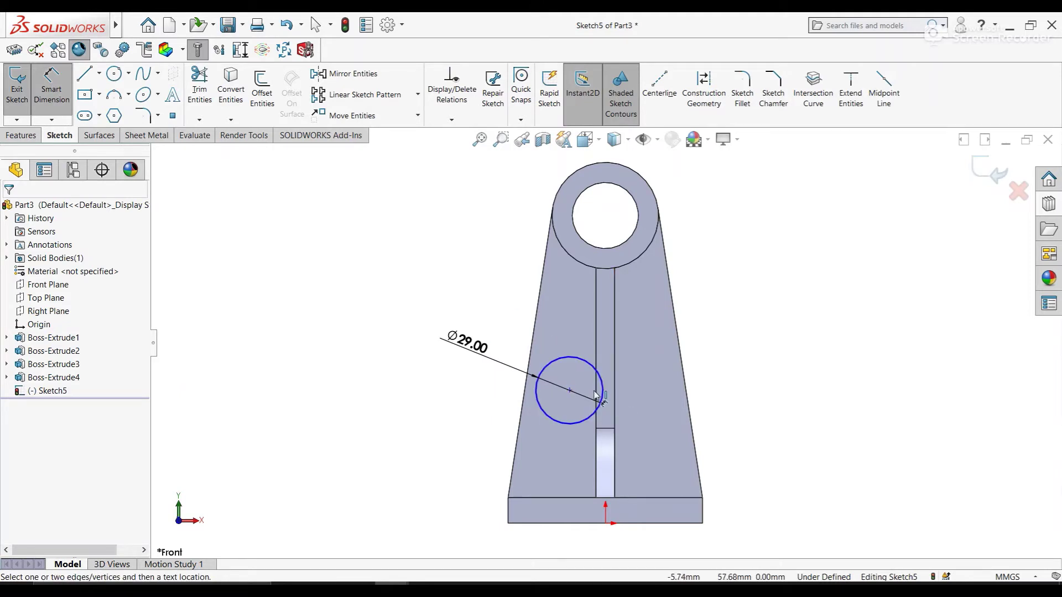
pyautogui.click(570, 390)
pyautogui.click(566, 525)
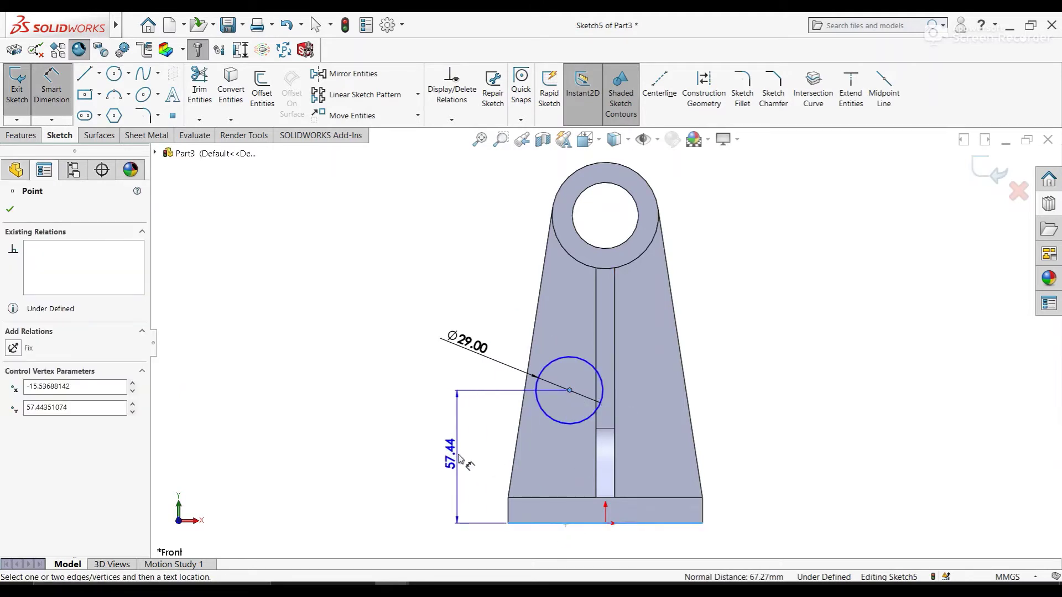
pyautogui.click(443, 454)
pyautogui.write('50')
pyautogui.press('Return')
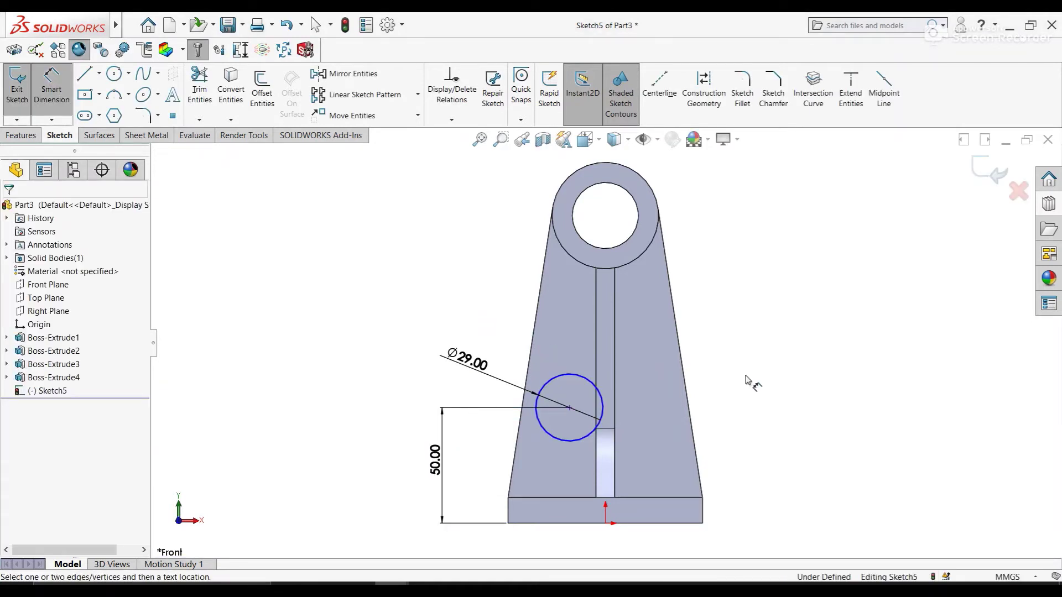
# - Dimension the circle centre 14 mm horizontally from the origin to fully define it
pyautogui.click(570, 408)
pyautogui.click(609, 521)
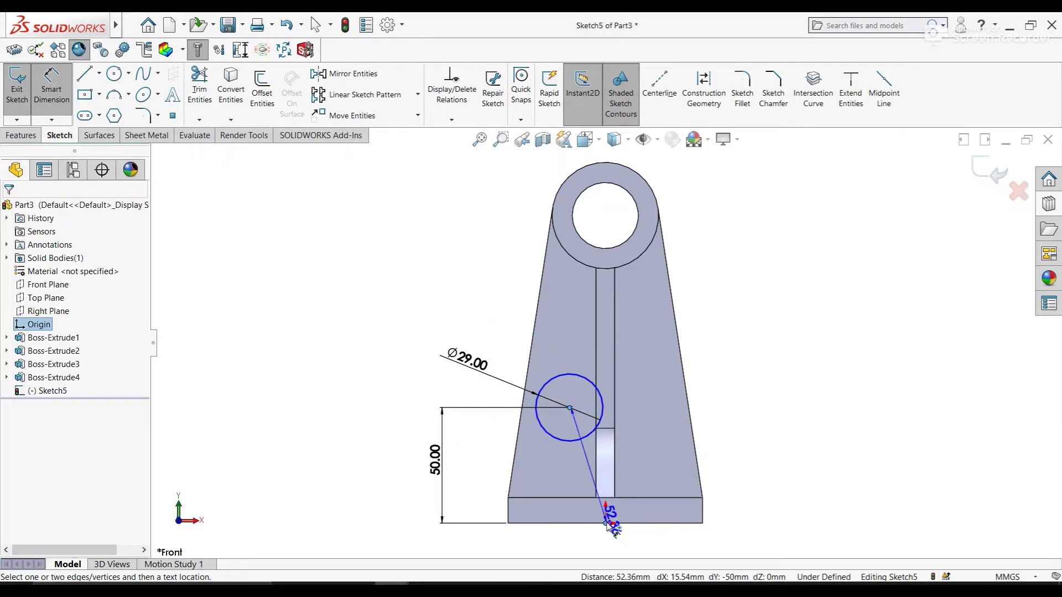
pyautogui.click(591, 346)
pyautogui.write('14')
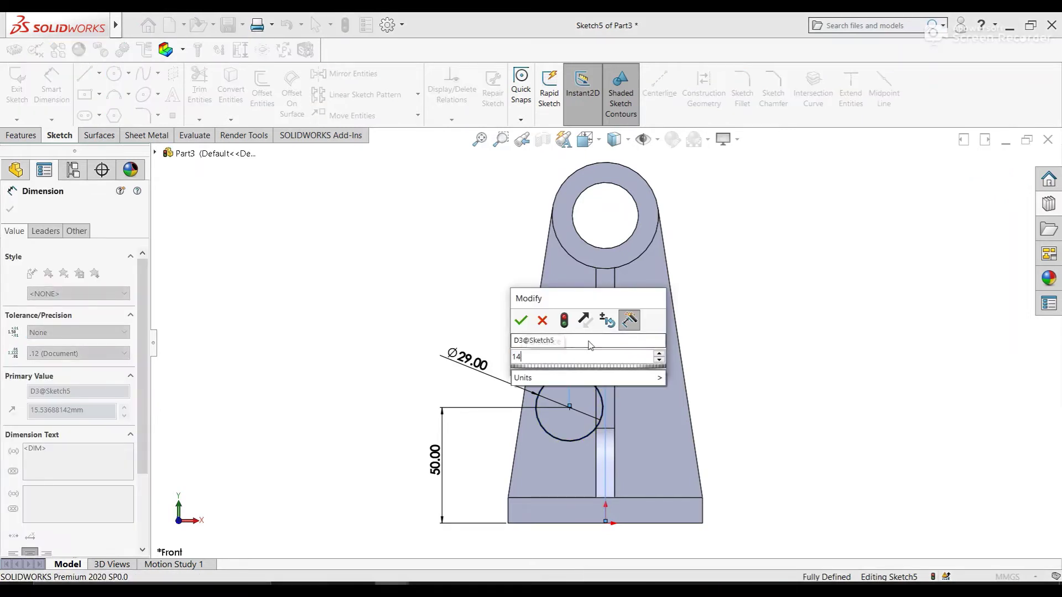
pyautogui.press('Return')
pyautogui.rightClick(738, 354)
pyautogui.click(764, 386)
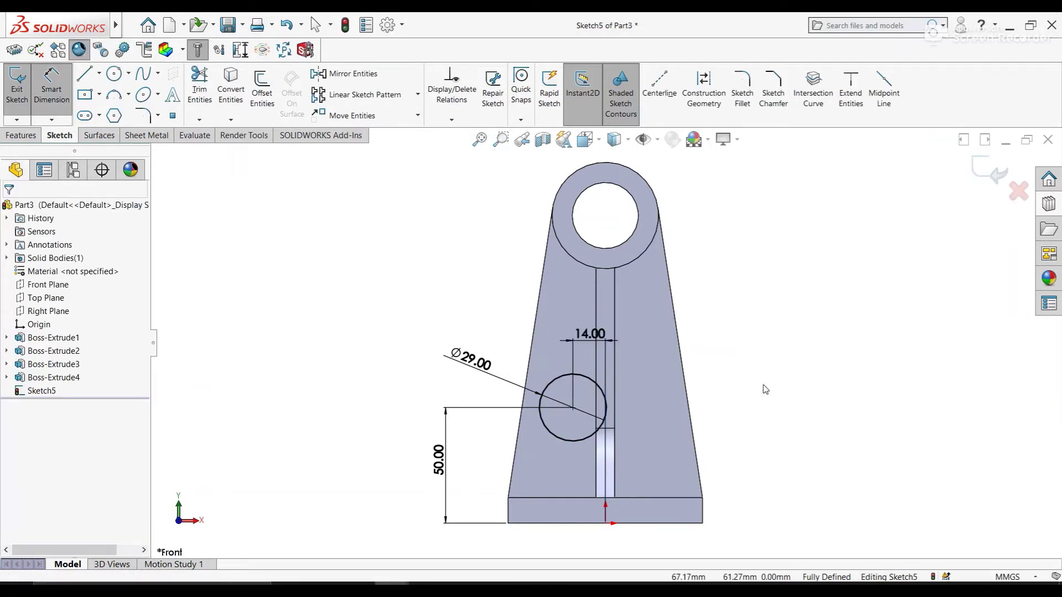
pyautogui.click(21, 135)
# - Extrude the Ø29 circle Mid Plane 33 mm into the lower boss
pyautogui.click(22, 89)
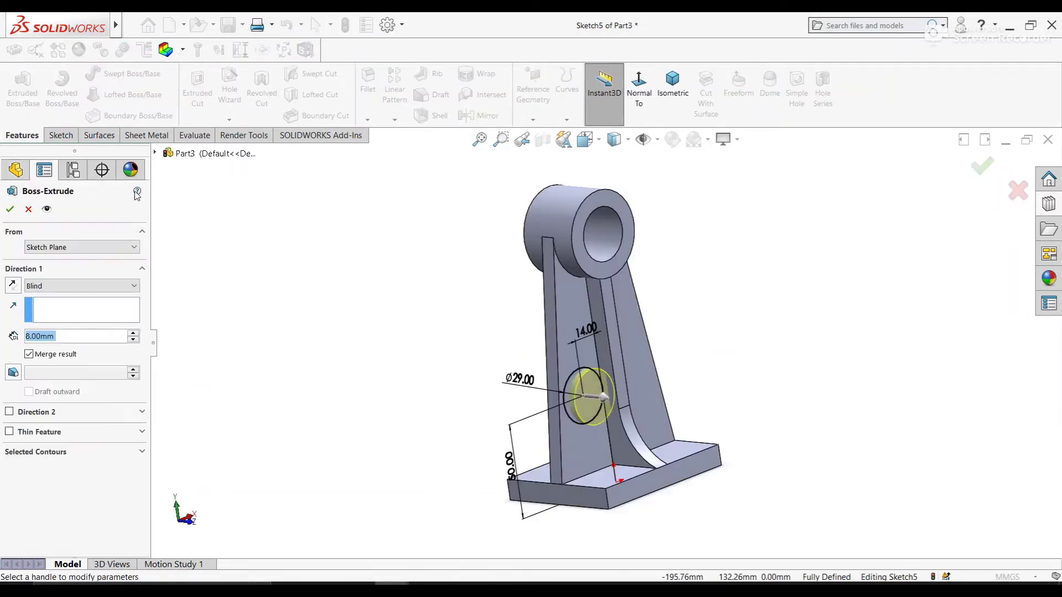
pyautogui.click(101, 285)
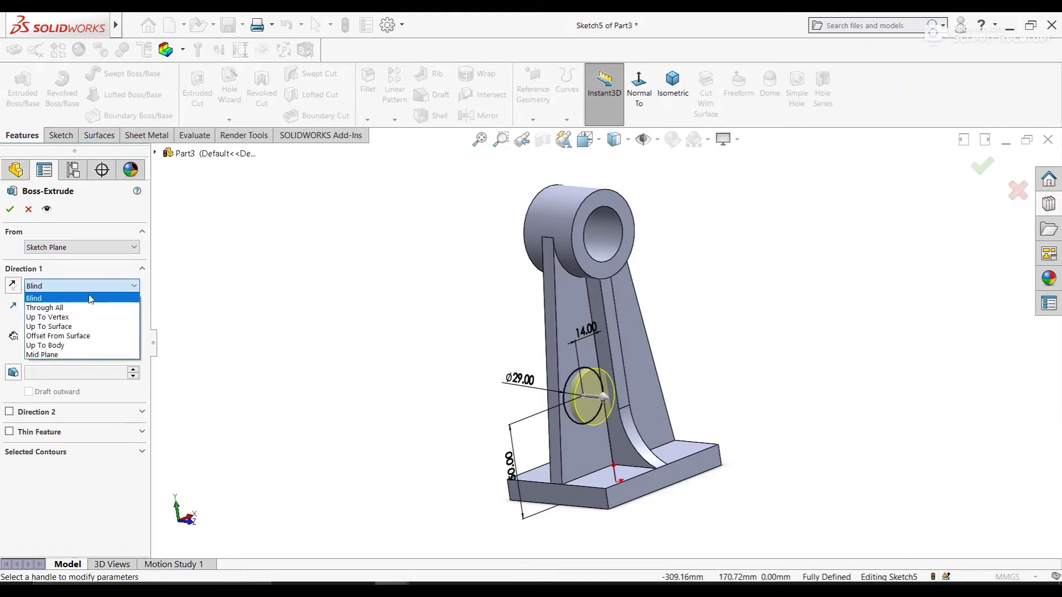
pyautogui.click(57, 358)
pyautogui.write('33')
pyautogui.press('Return')
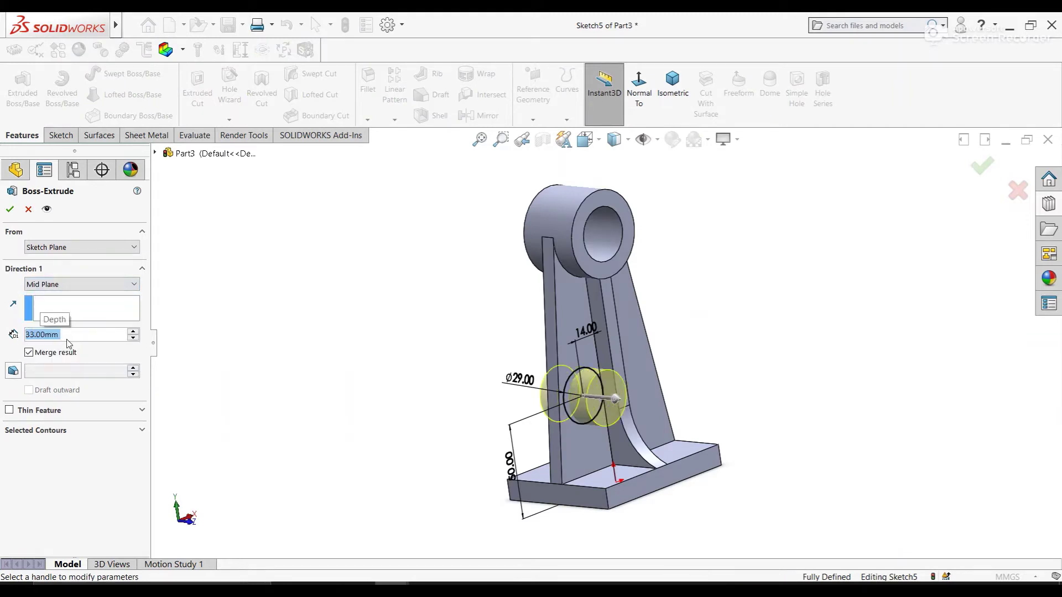
pyautogui.moveTo(408, 351); pyautogui.dragTo(500, 337, button='middle')
pyautogui.click(9, 209)
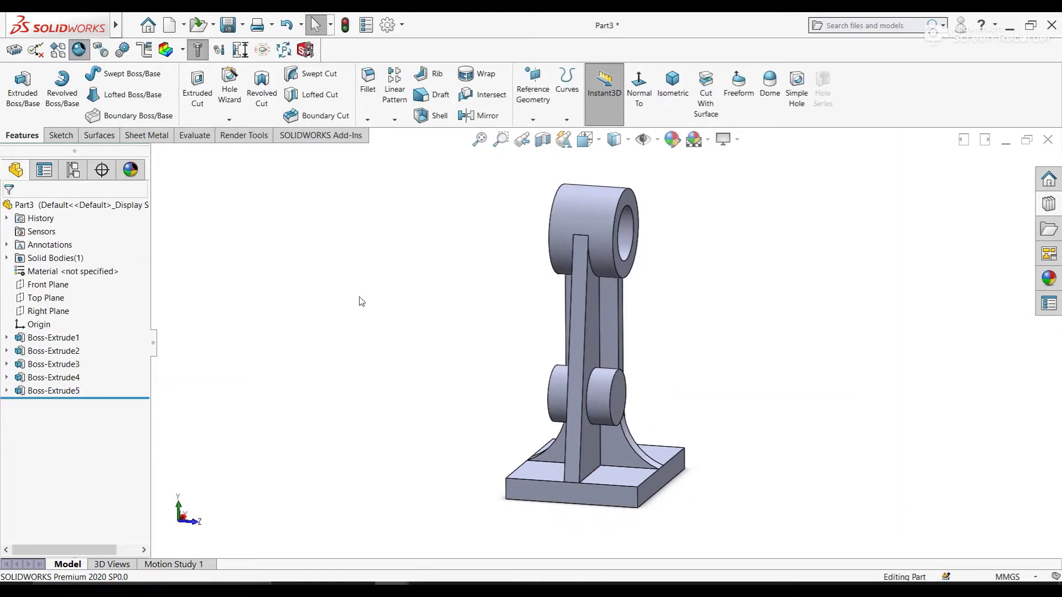
pyautogui.moveTo(362, 302)
pyautogui.mouseDown(button='middle')
pyautogui.moveTo(446, 289)
pyautogui.moveTo(396, 355)
pyautogui.mouseUp(button='middle')
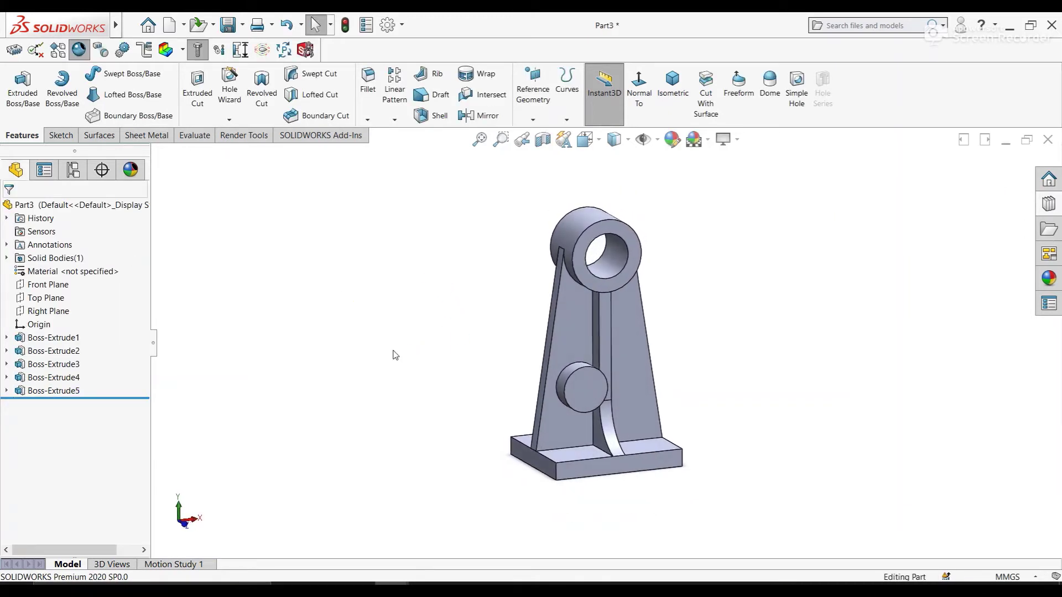
pyautogui.moveTo(397, 218)
pyautogui.mouseDown(button='middle')
pyautogui.moveTo(490, 279)
pyautogui.moveTo(485, 304)
pyautogui.mouseUp(button='middle')
# - Start a Hole Wizard drilled hole in front view with the Ø13.0 size
pyautogui.click(239, 98)
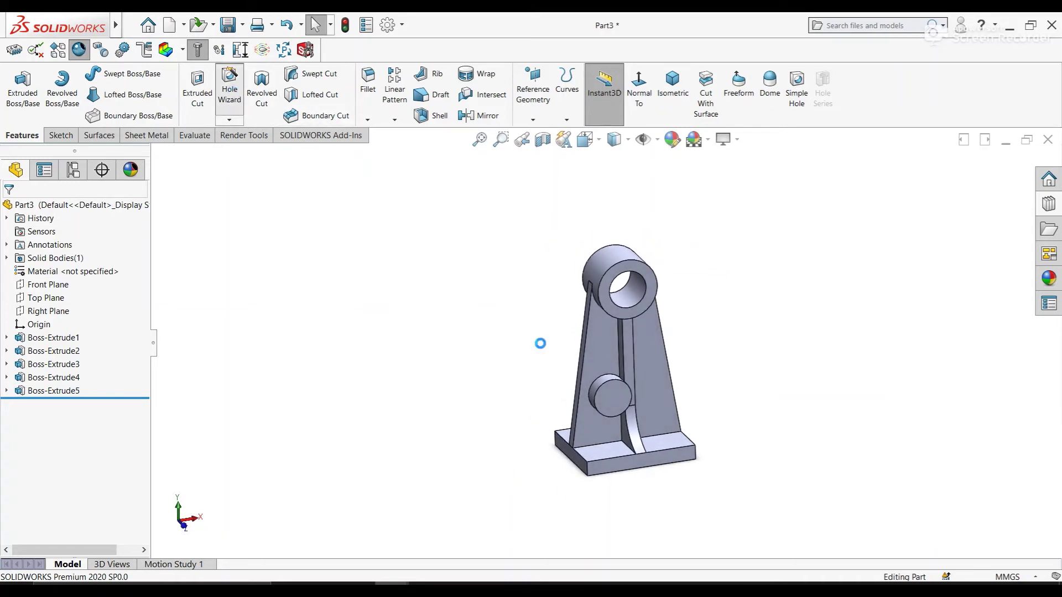
pyautogui.click(584, 140)
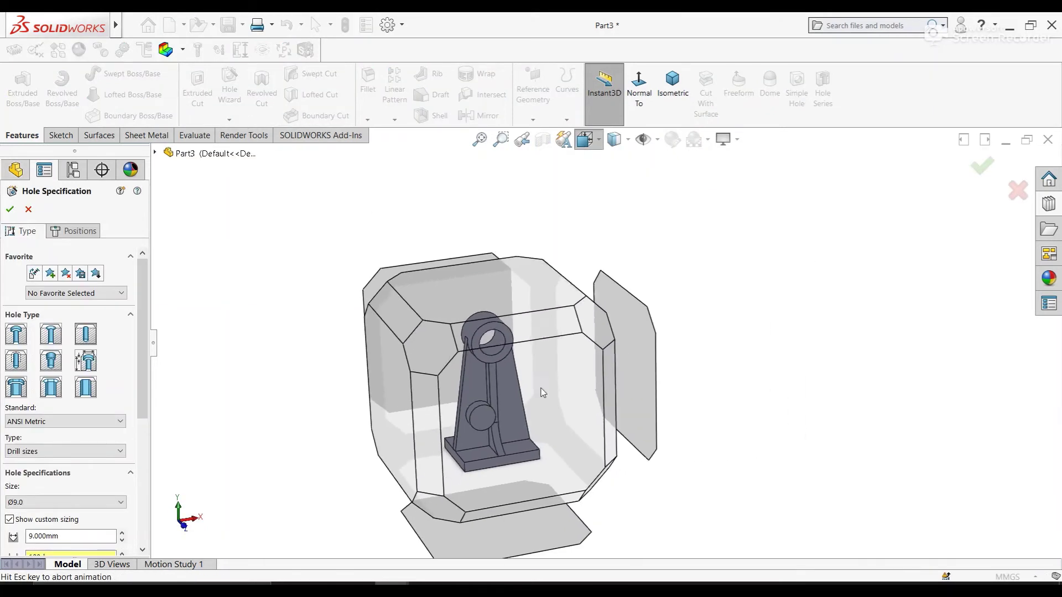
pyautogui.click(504, 412)
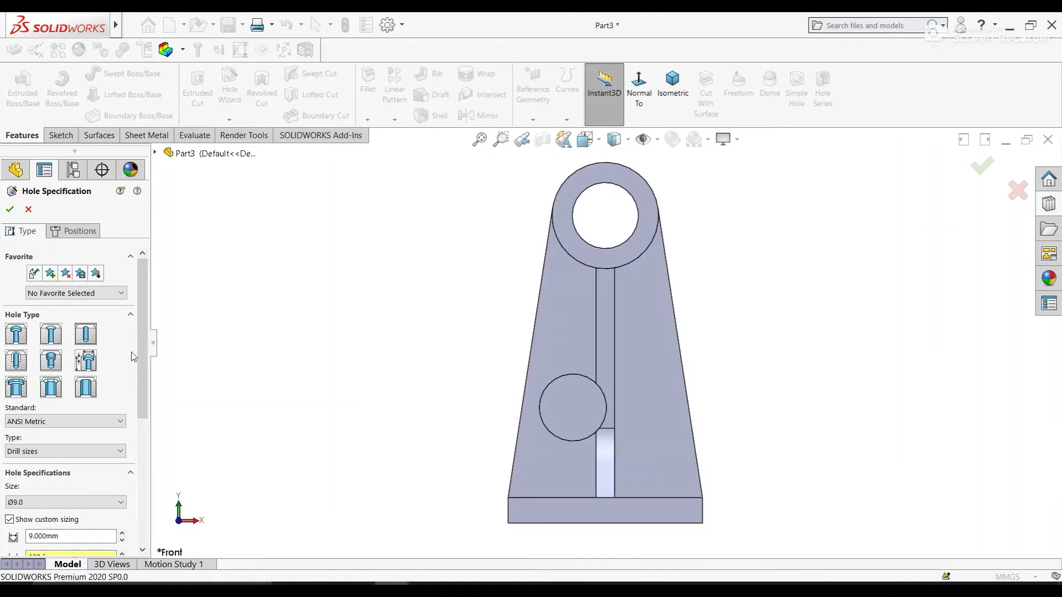
pyautogui.scroll(-3, 133, 357)
pyautogui.click(76, 388)
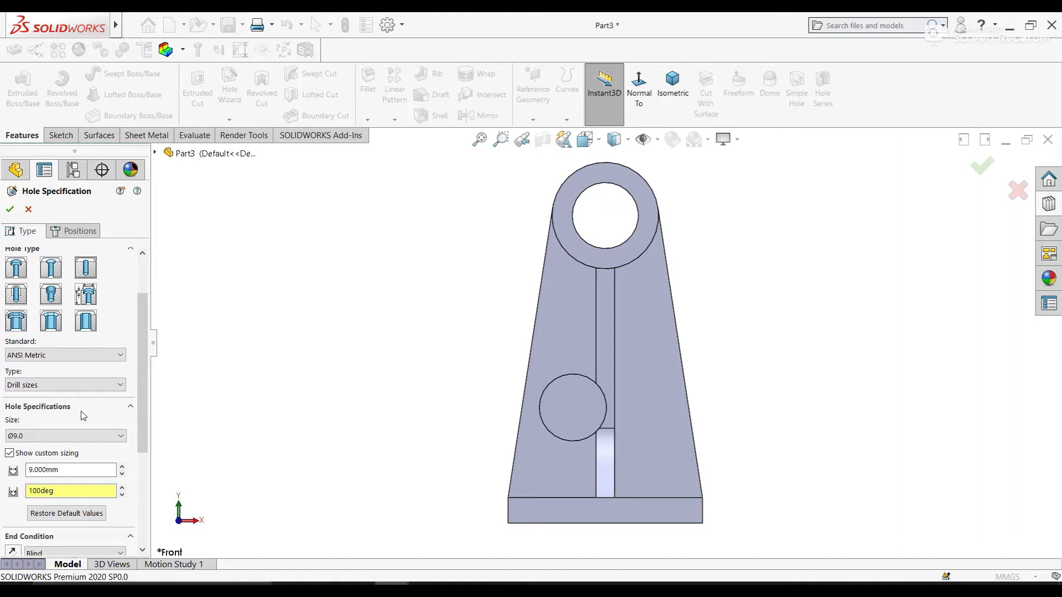
pyautogui.click(56, 436)
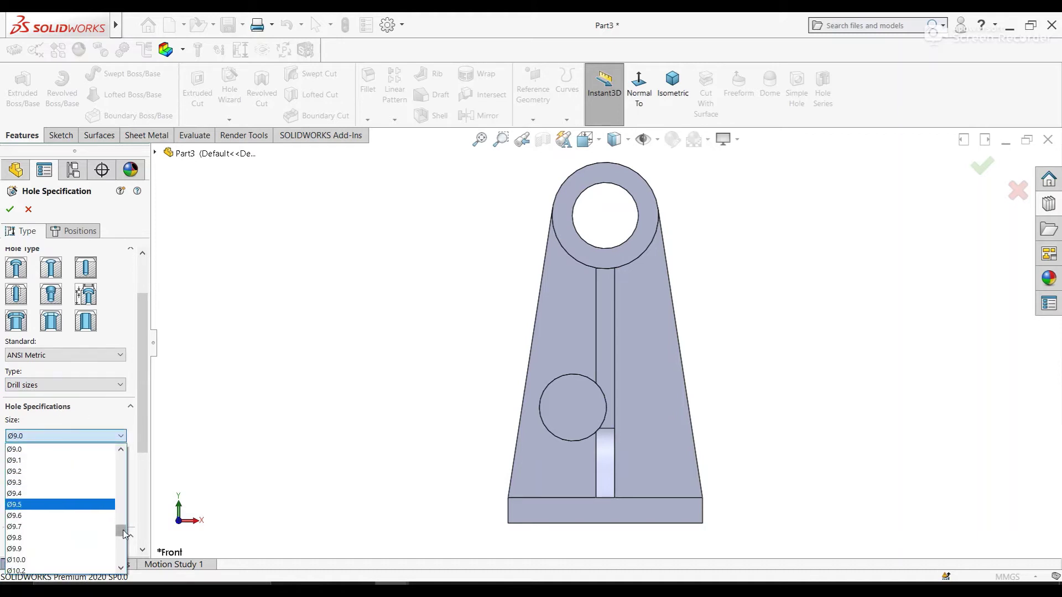
pyautogui.moveTo(123, 530); pyautogui.dragTo(123, 537)
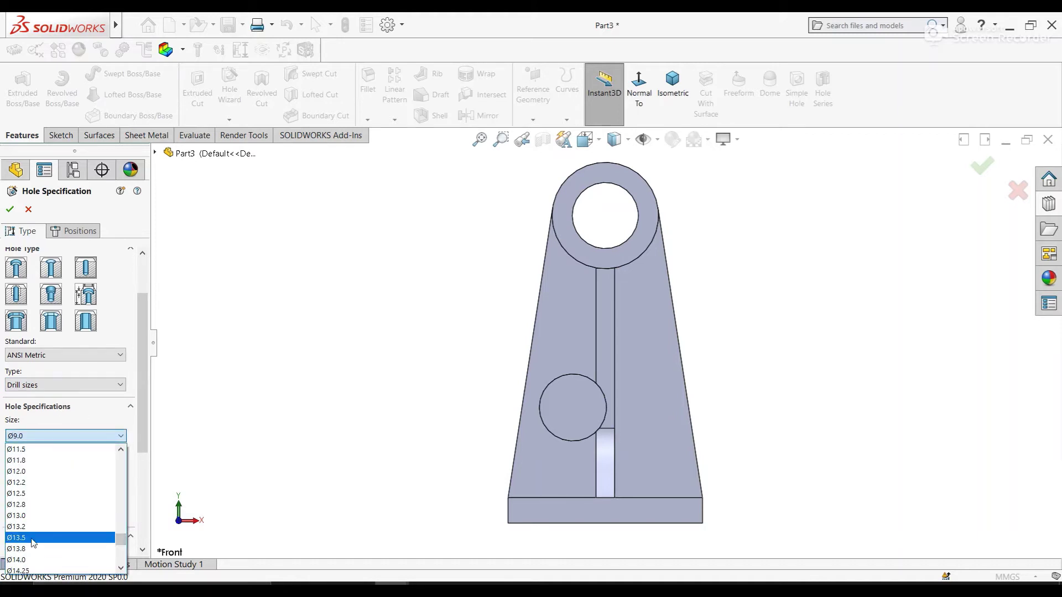
pyautogui.click(22, 516)
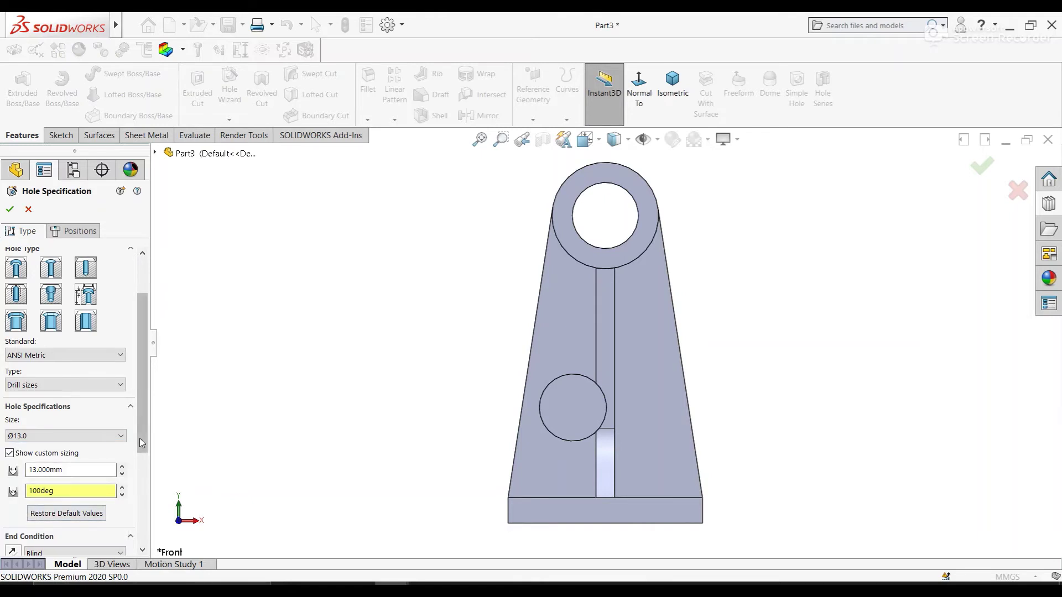
pyautogui.click(9, 453)
# - Keep a Blind end condition and place the hole at the lower boss centre
pyautogui.scroll(-2, 127, 462)
pyautogui.scroll(-1, 127, 463)
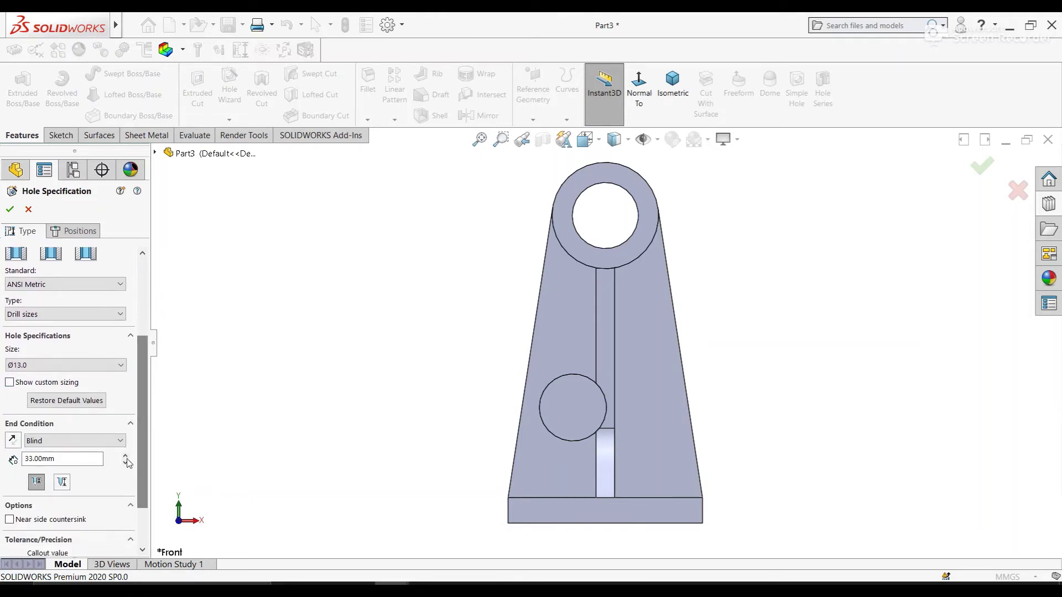
pyautogui.click(94, 441)
pyautogui.click(92, 447)
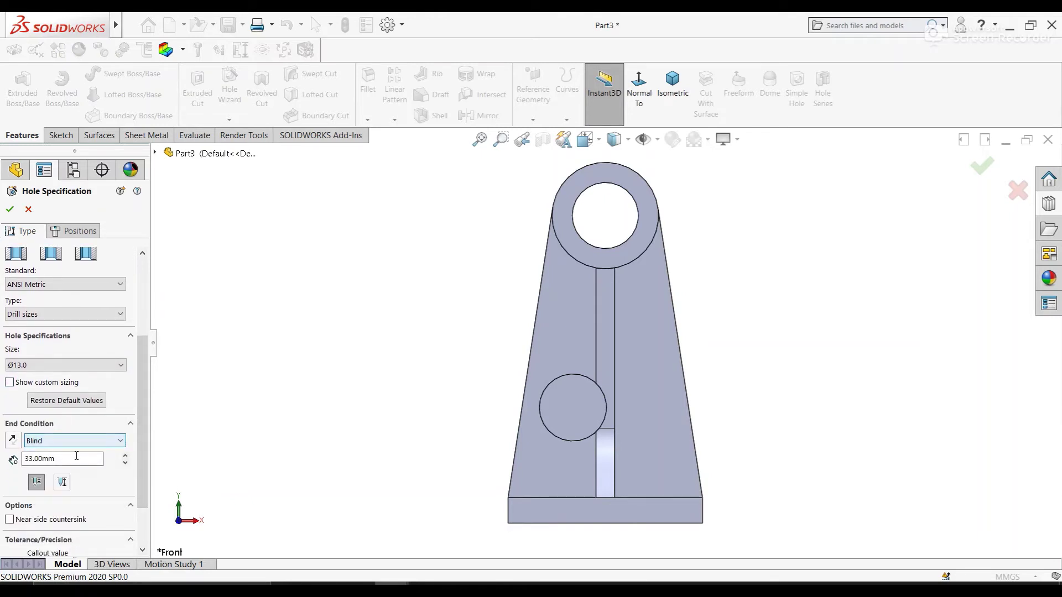
pyautogui.hotkey('ctrl', '7')
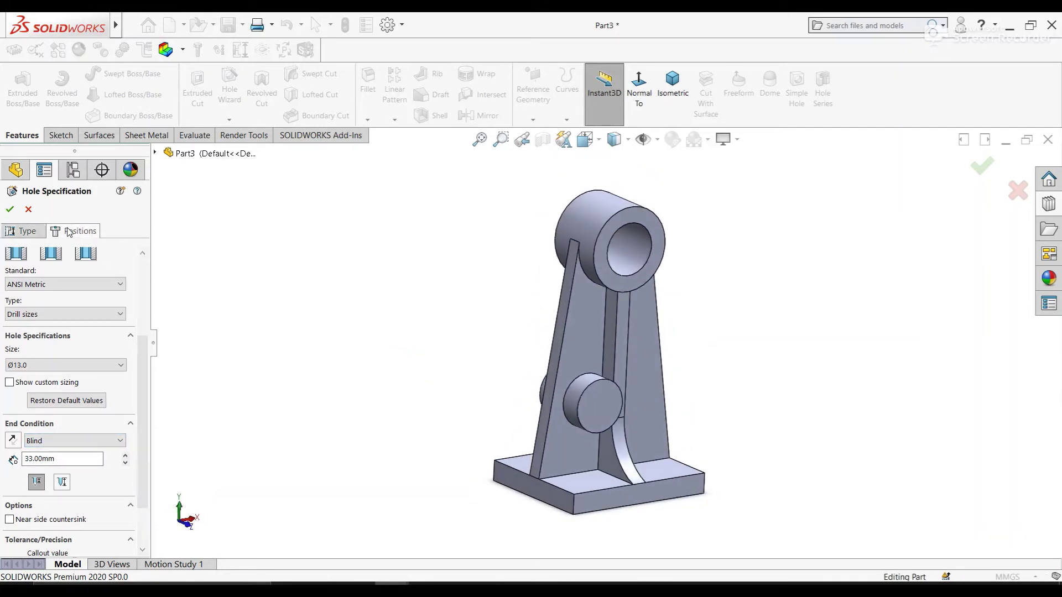
pyautogui.click(69, 232)
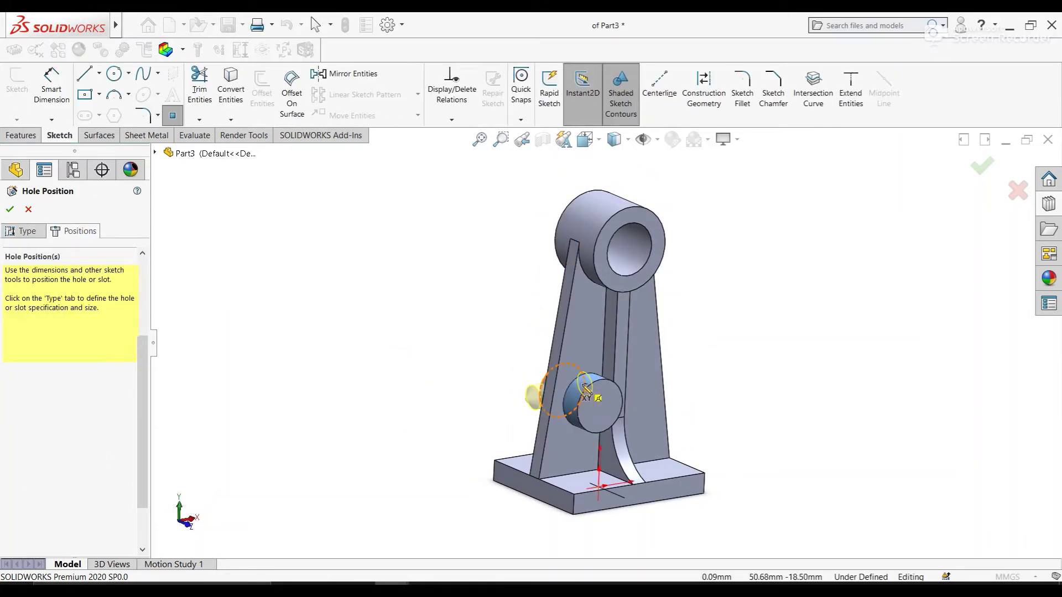
pyautogui.click(601, 407)
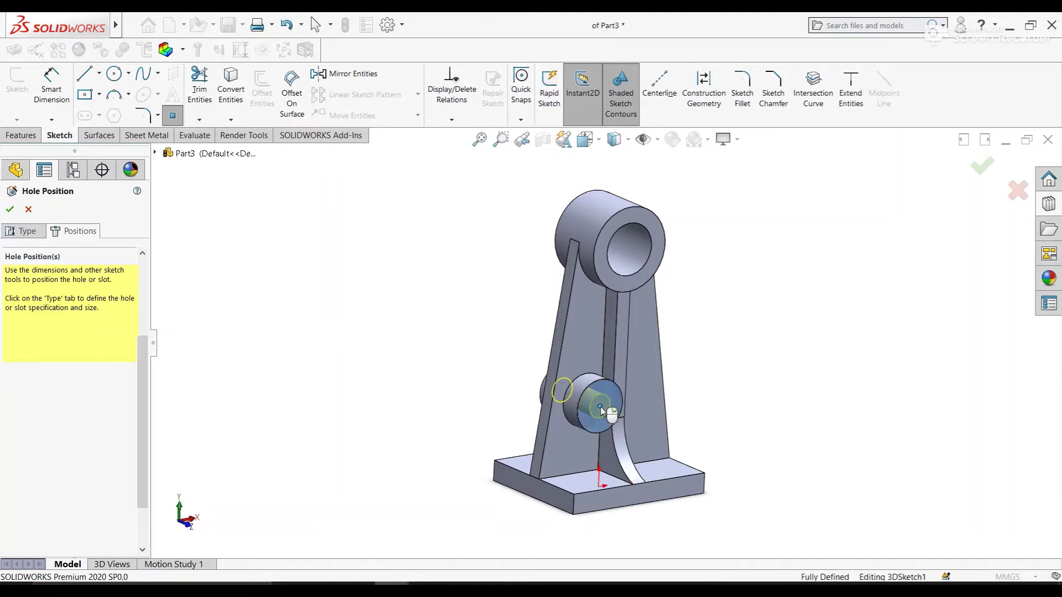
pyautogui.moveTo(481, 349); pyautogui.dragTo(497, 356, button='middle')
pyautogui.rightClick(488, 347)
pyautogui.click(464, 341)
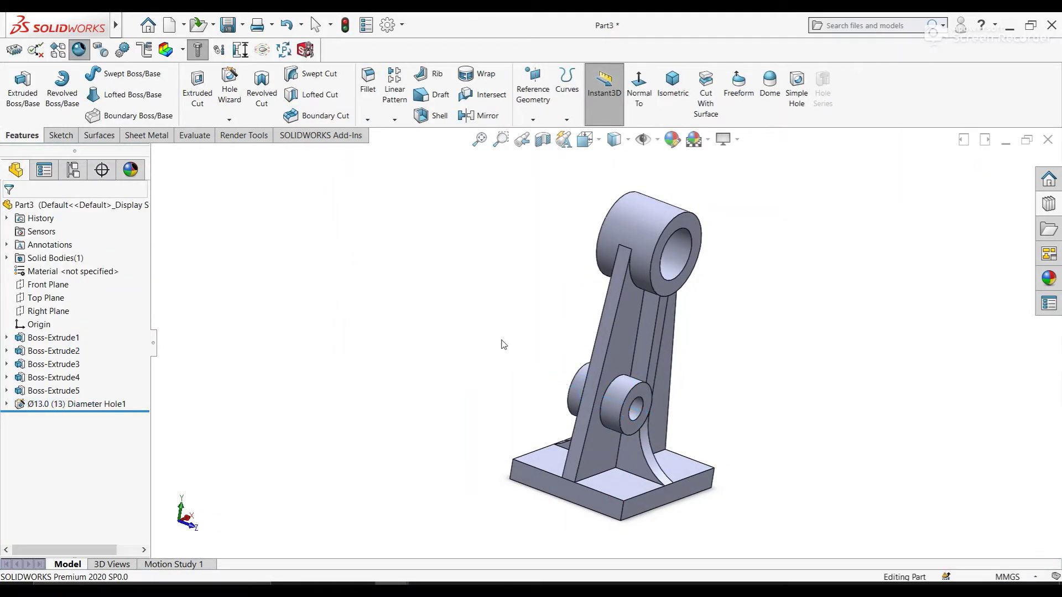
# - Create Plane1 offset from the Top Plane, raised to 153 mm above the top boss
pyautogui.moveTo(504, 344)
pyautogui.mouseDown(button='middle')
pyautogui.moveTo(424, 237)
pyautogui.moveTo(461, 296)
pyautogui.mouseUp(button='middle')
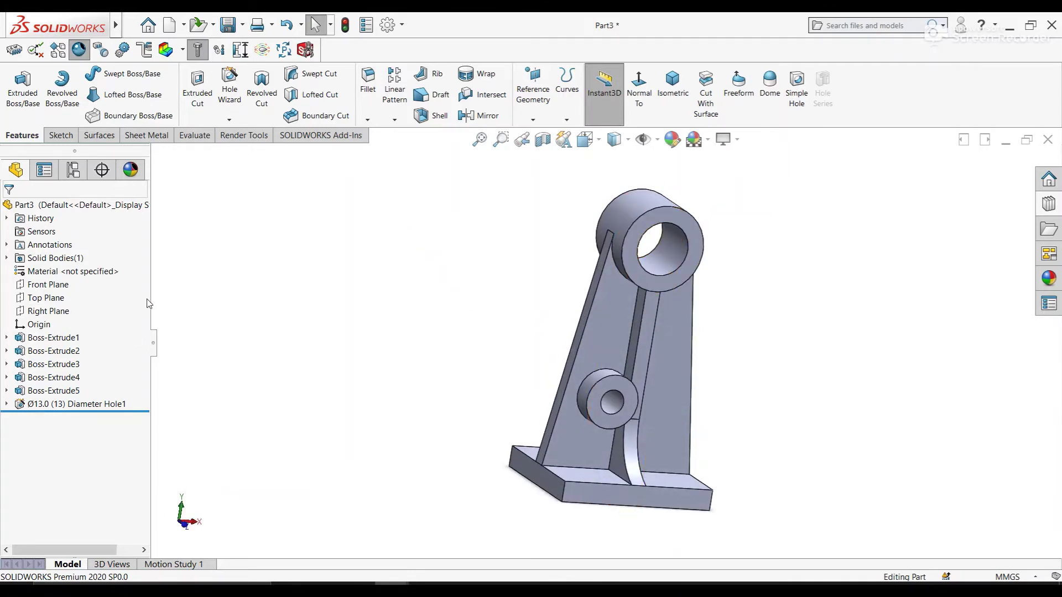
pyautogui.click(532, 119)
pyautogui.click(531, 140)
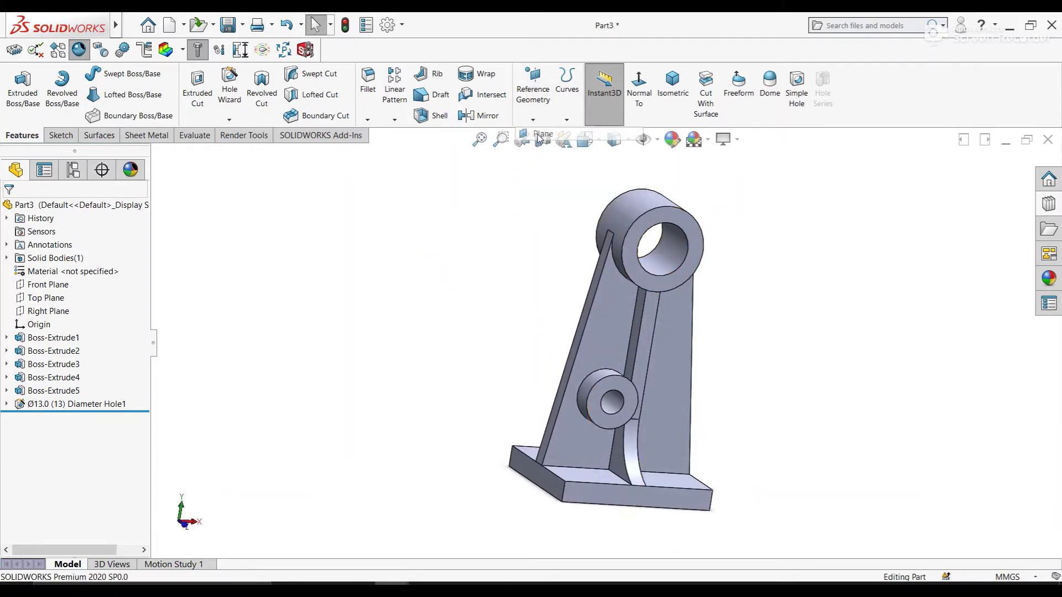
pyautogui.click(155, 153)
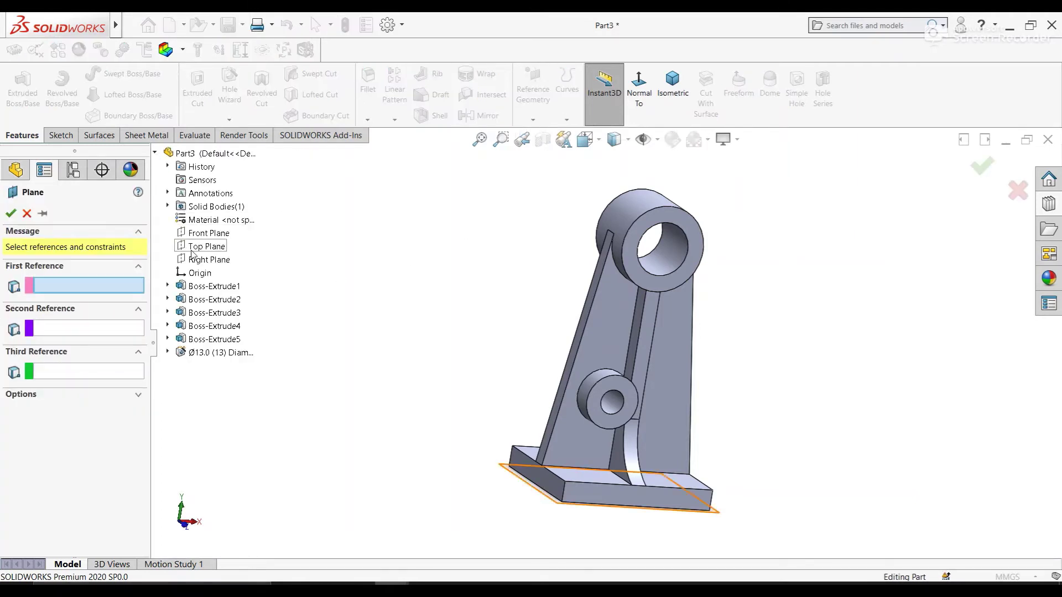
pyautogui.click(199, 247)
pyautogui.write('133')
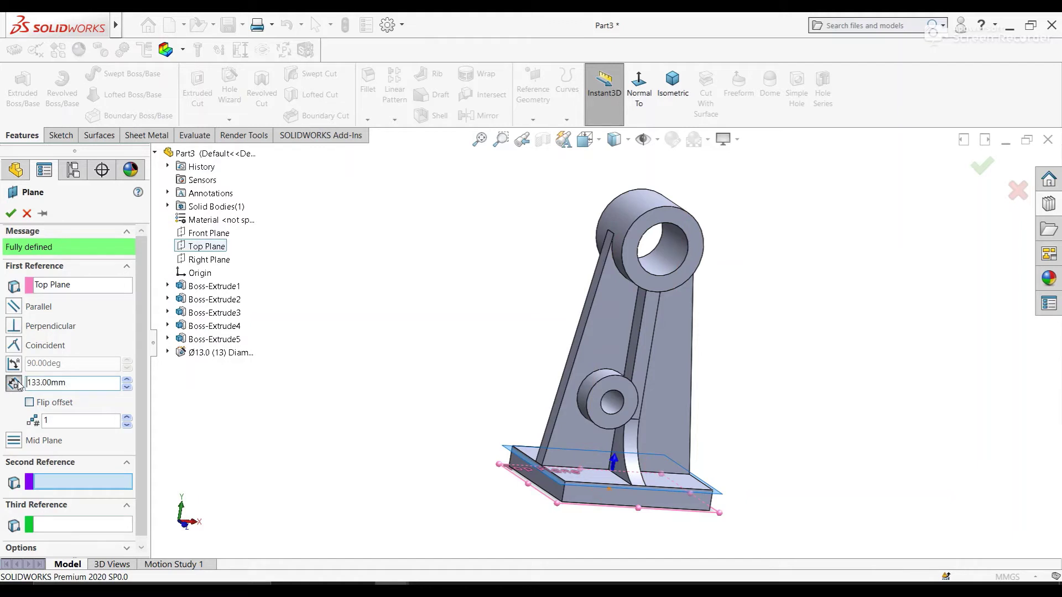
pyautogui.click(17, 383)
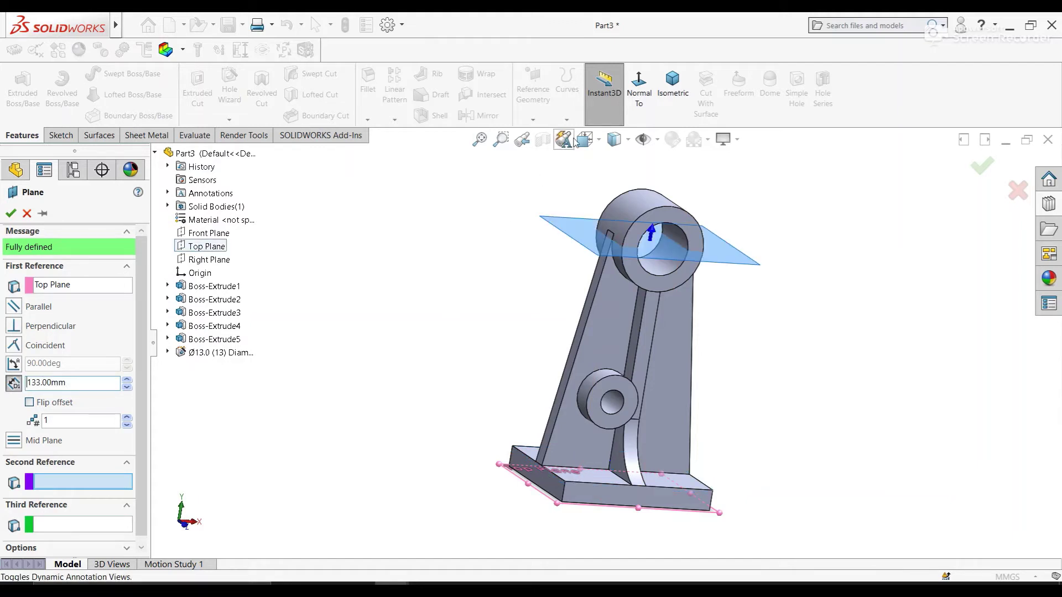
pyautogui.moveTo(578, 185); pyautogui.dragTo(592, 181, button='middle')
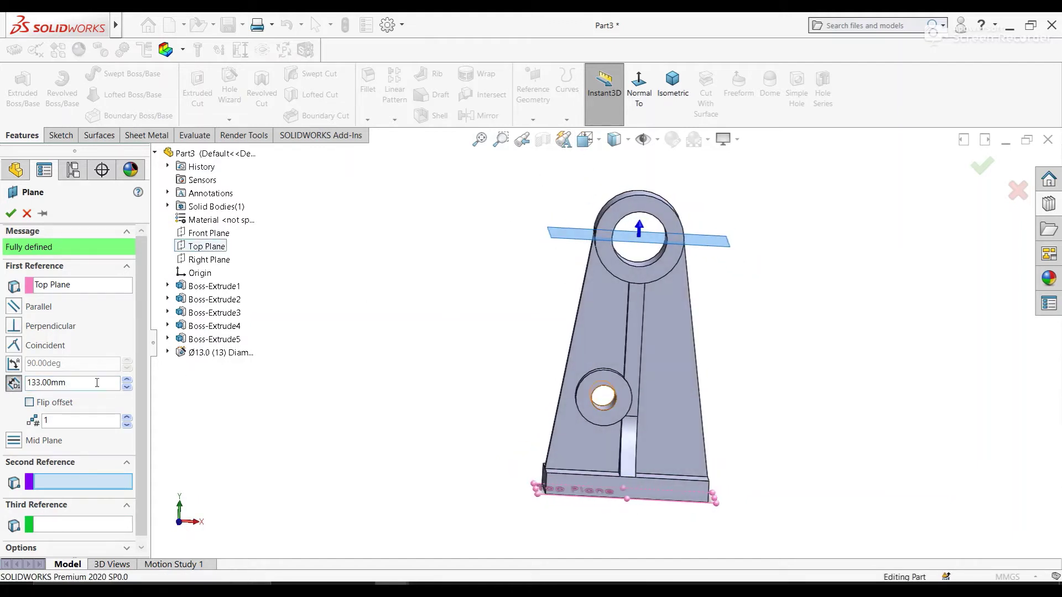
pyautogui.click(131, 382)
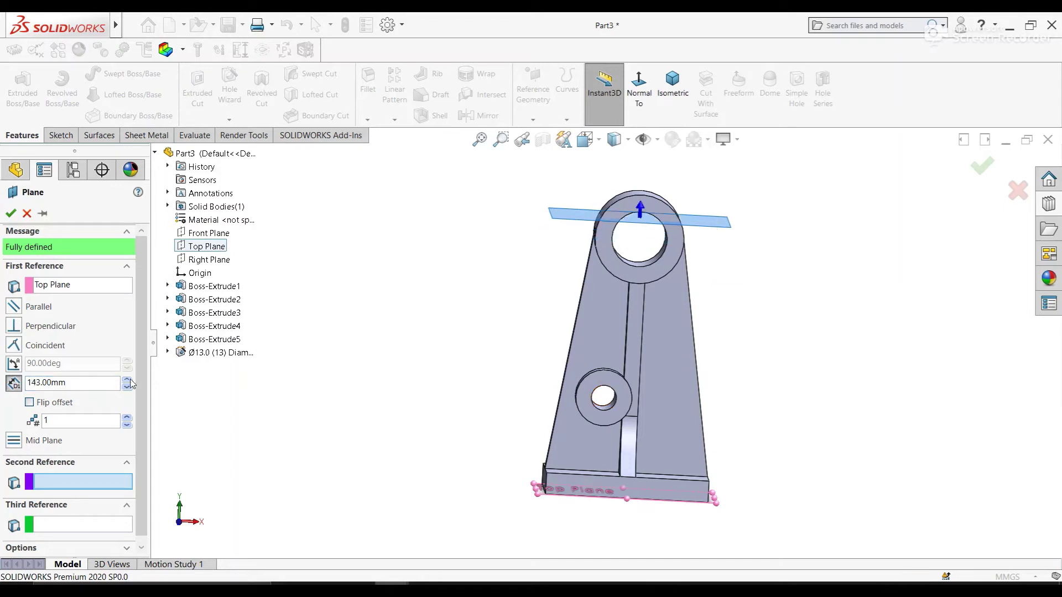
pyautogui.moveTo(505, 333); pyautogui.dragTo(504, 326, button='middle')
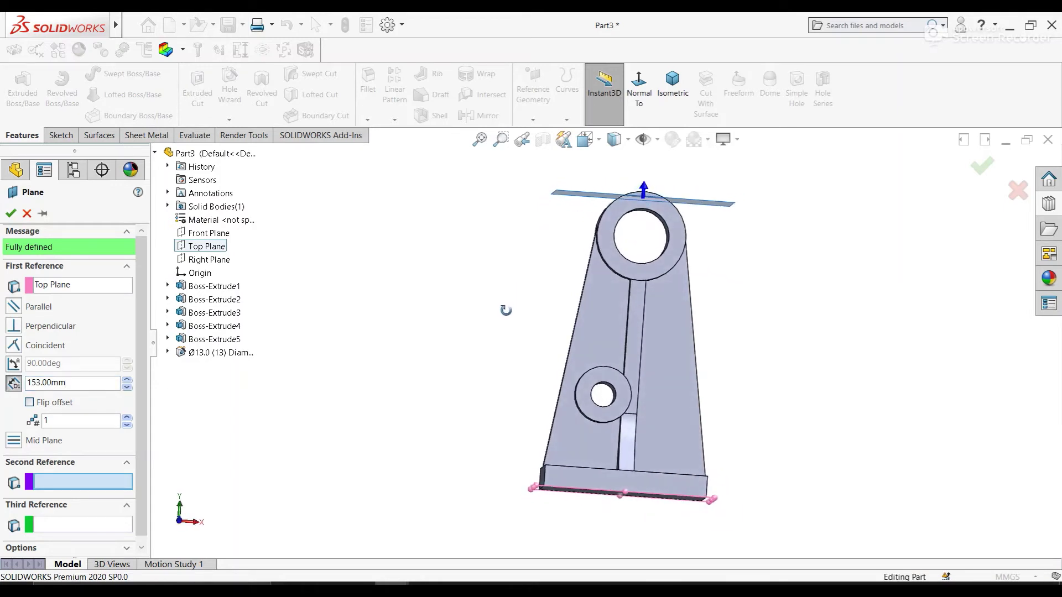
pyautogui.click(13, 219)
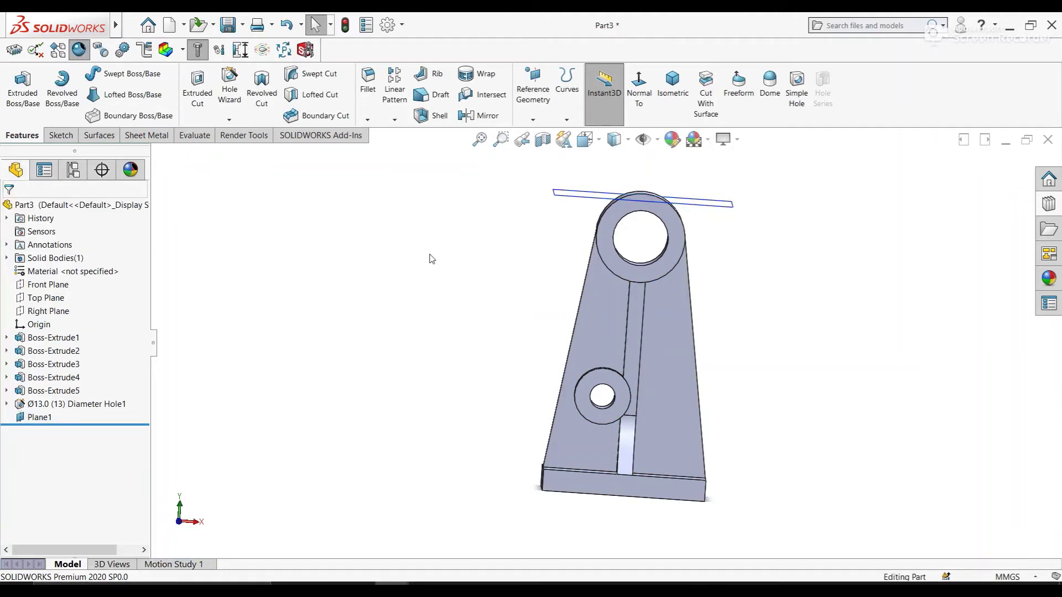
pyautogui.moveTo(429, 256); pyautogui.dragTo(487, 280, button='middle')
# - Start a sketch on Plane1 and draw a circle centred on the origin
pyautogui.click(705, 203)
pyautogui.click(752, 166)
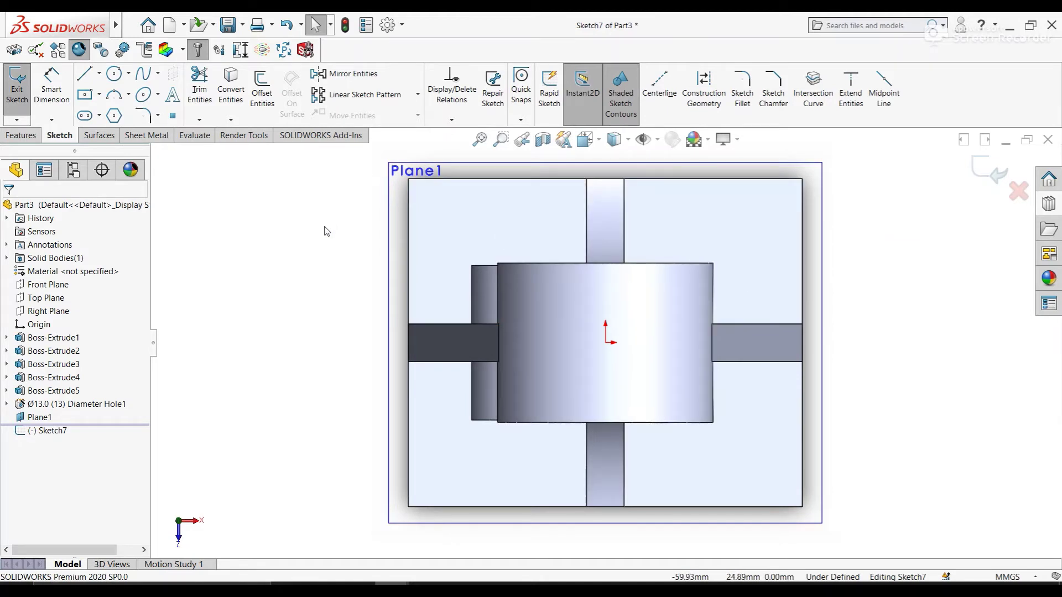
pyautogui.click(114, 73)
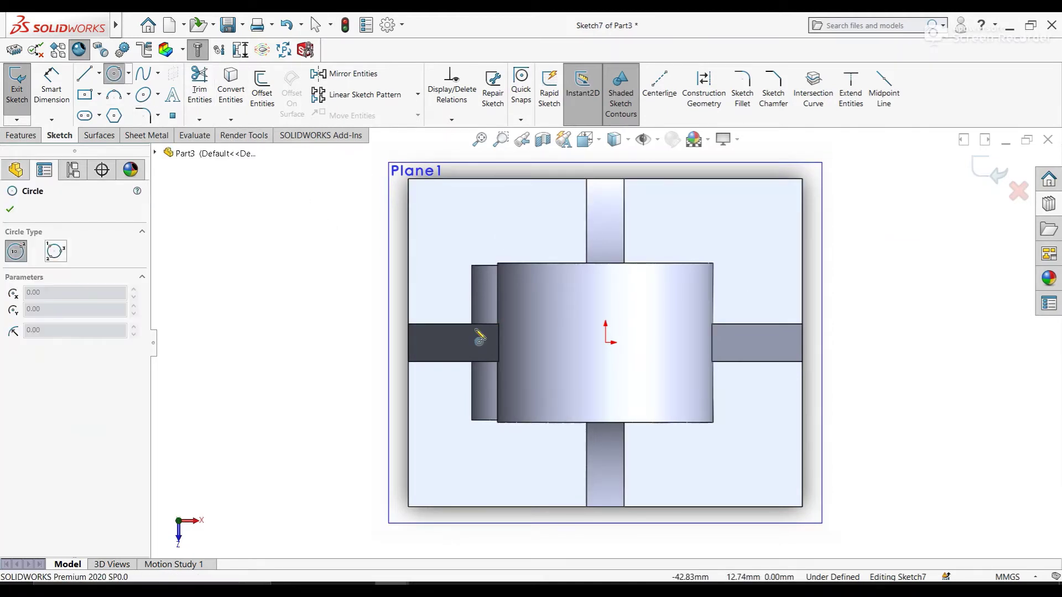
pyautogui.click(606, 343)
pyautogui.click(633, 372)
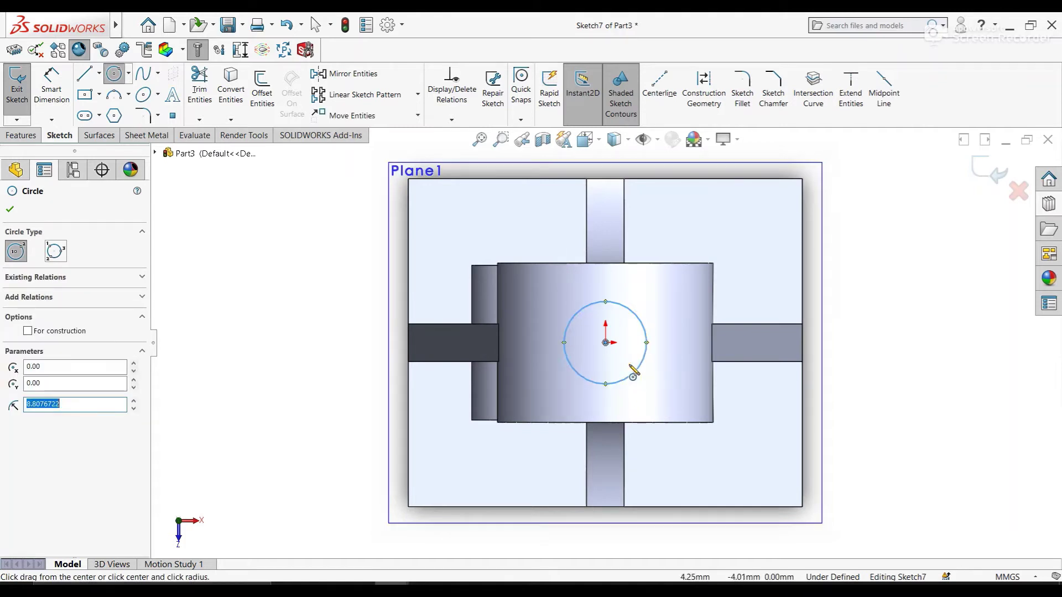
# - Dimension the circle to 17 mm diameter, discarding an unwanted vertical dimension
pyautogui.rightClick(350, 299)
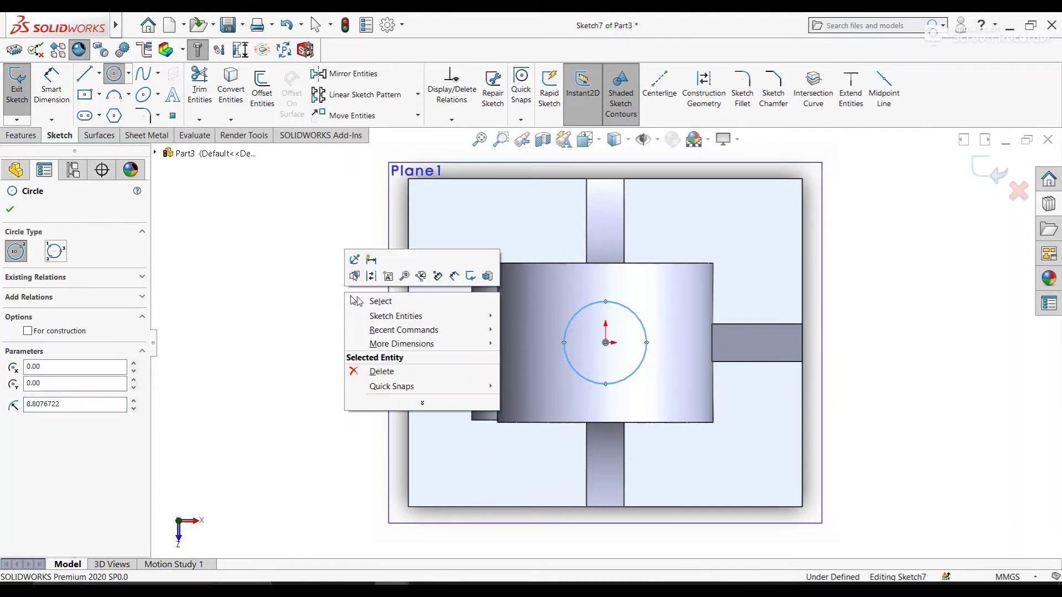
pyautogui.click(445, 275)
pyautogui.click(626, 312)
pyautogui.click(686, 239)
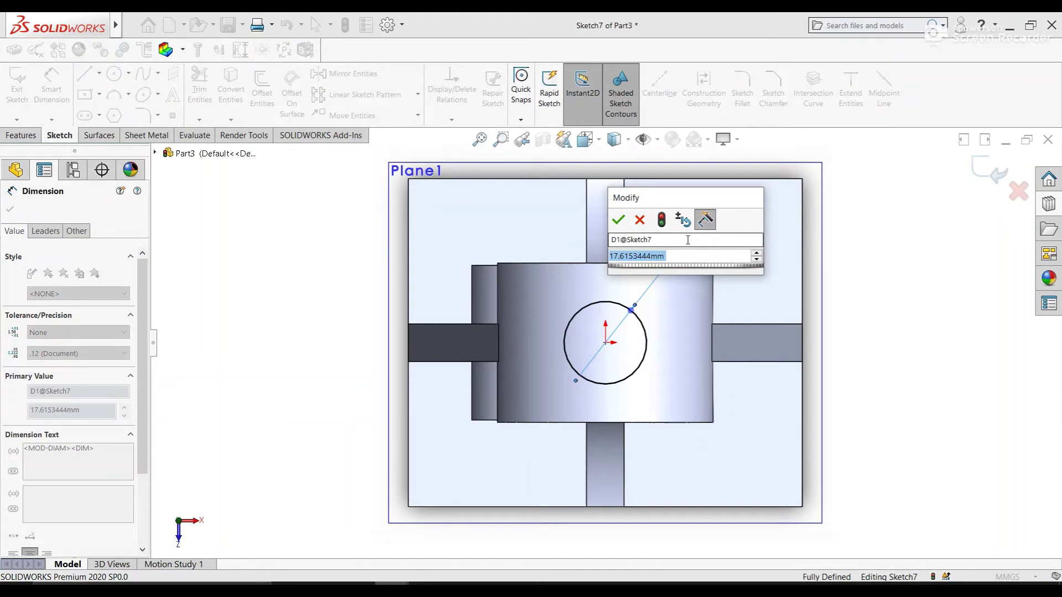
pyautogui.write('17')
pyautogui.press('Return')
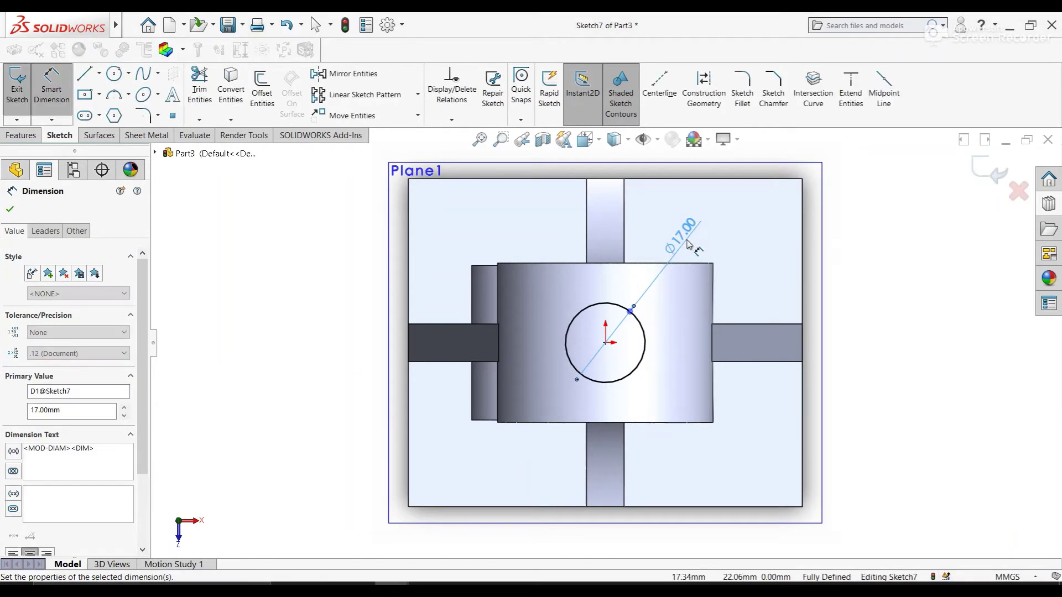
pyautogui.click(605, 343)
pyautogui.click(614, 264)
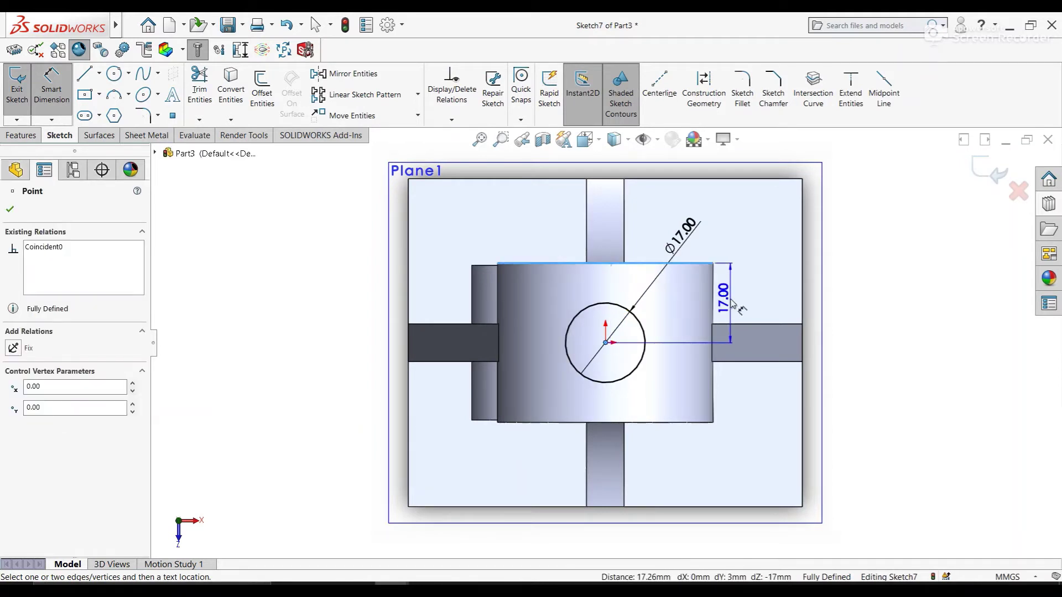
pyautogui.press('Escape')
pyautogui.press('Escape')
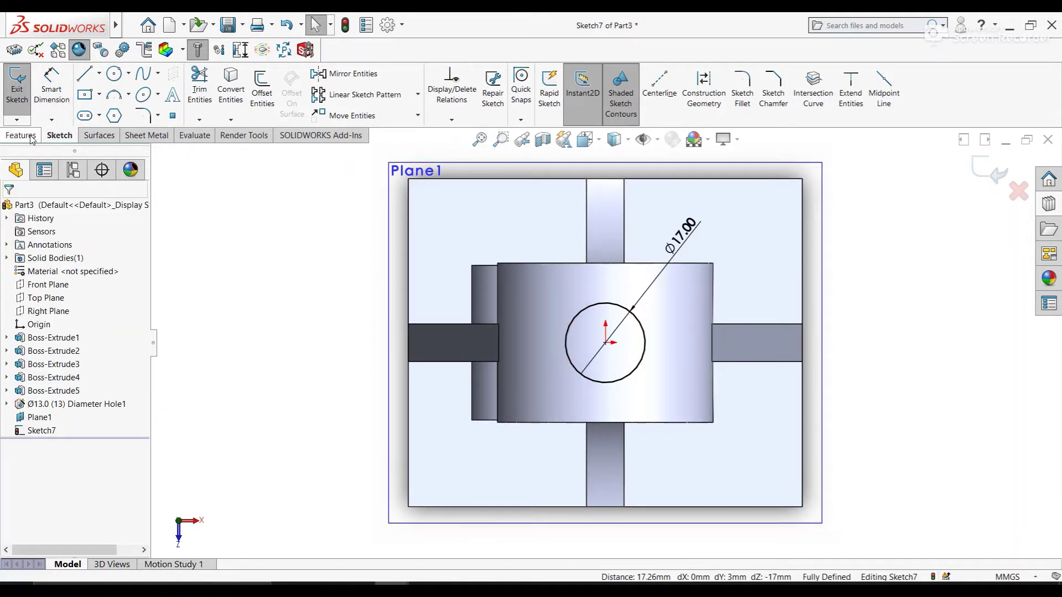
pyautogui.click(22, 136)
pyautogui.click(22, 86)
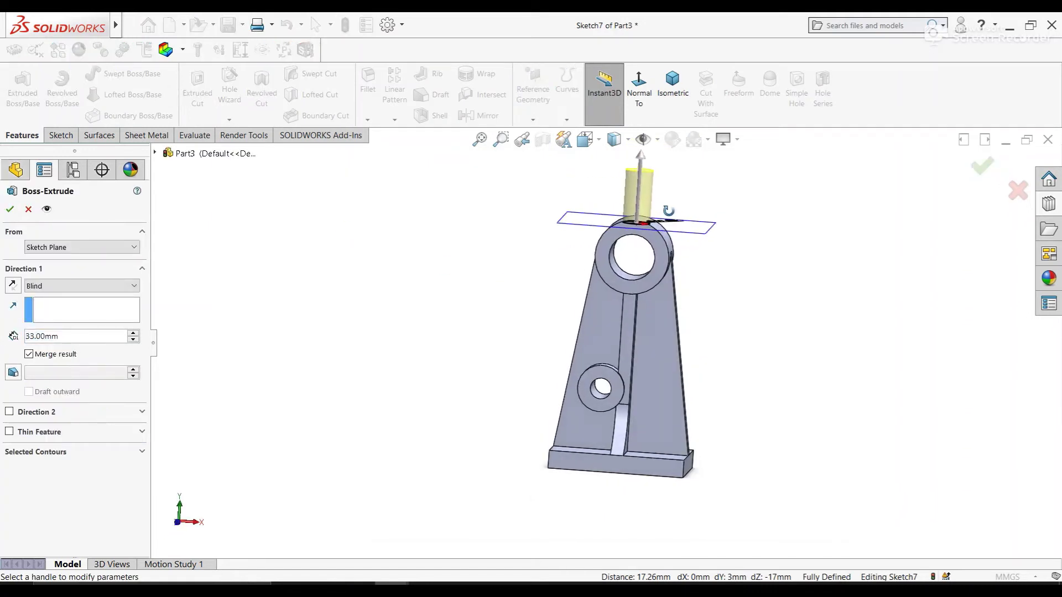
# - Set the Ø17 circle's extrusion depth to 8 mm and accept it as Boss-Extrude6
pyautogui.moveTo(668, 211); pyautogui.dragTo(675, 213, button='middle')
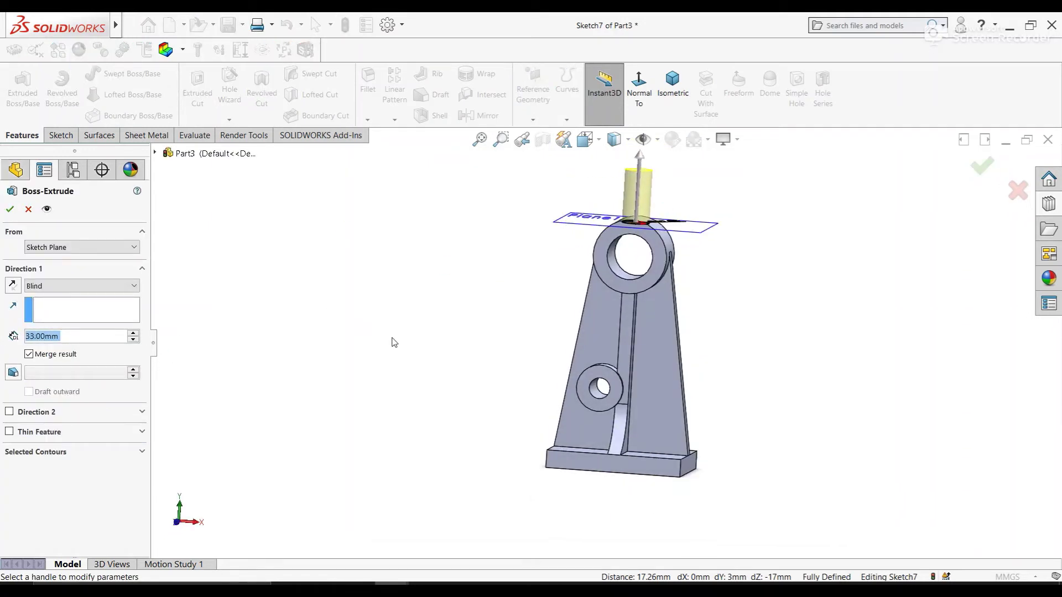
pyautogui.write('1')
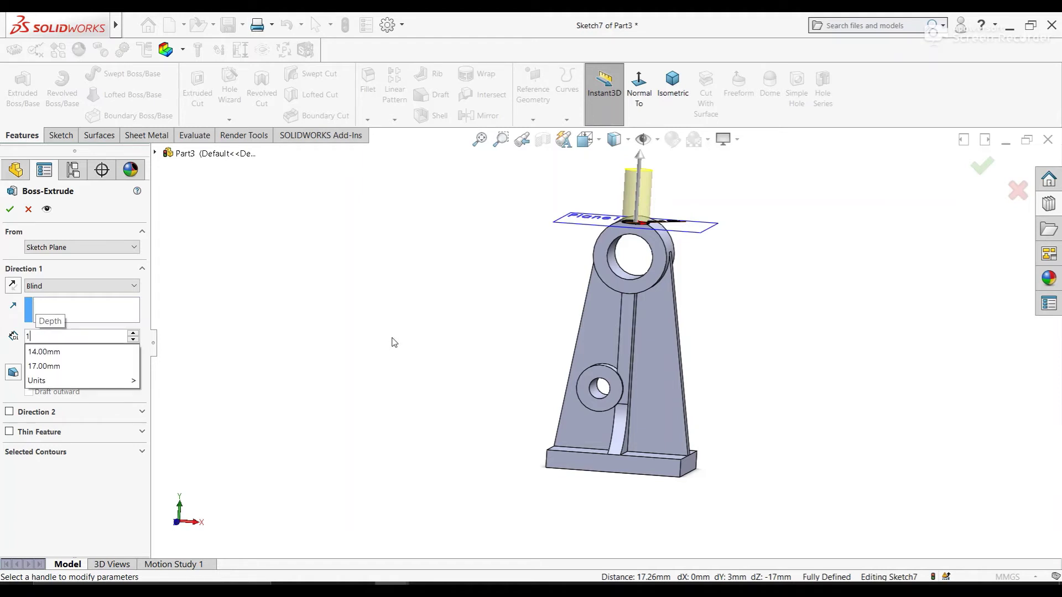
pyautogui.write('62-15')
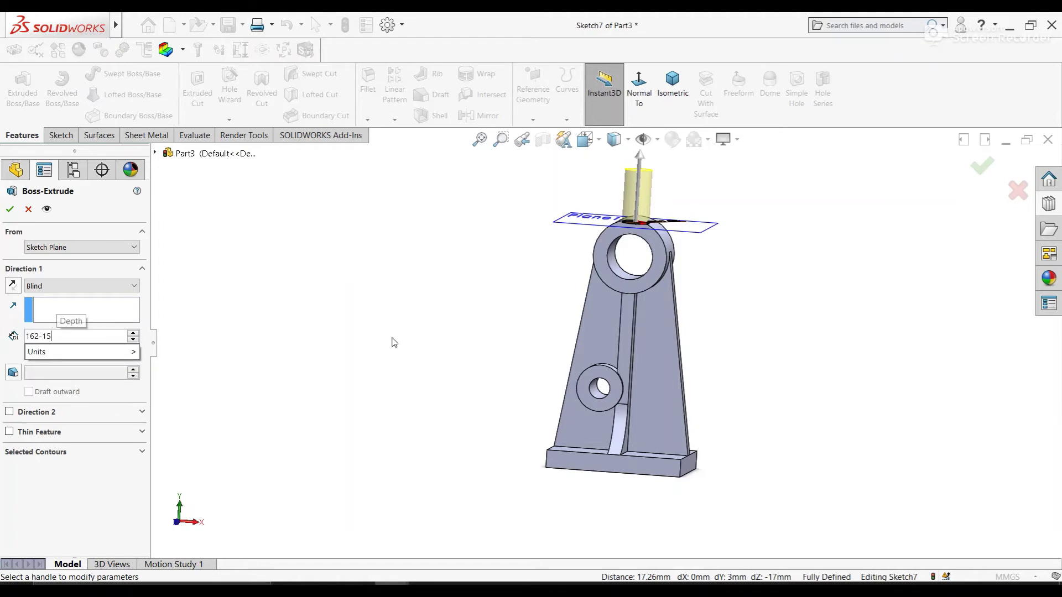
pyautogui.press('Return')
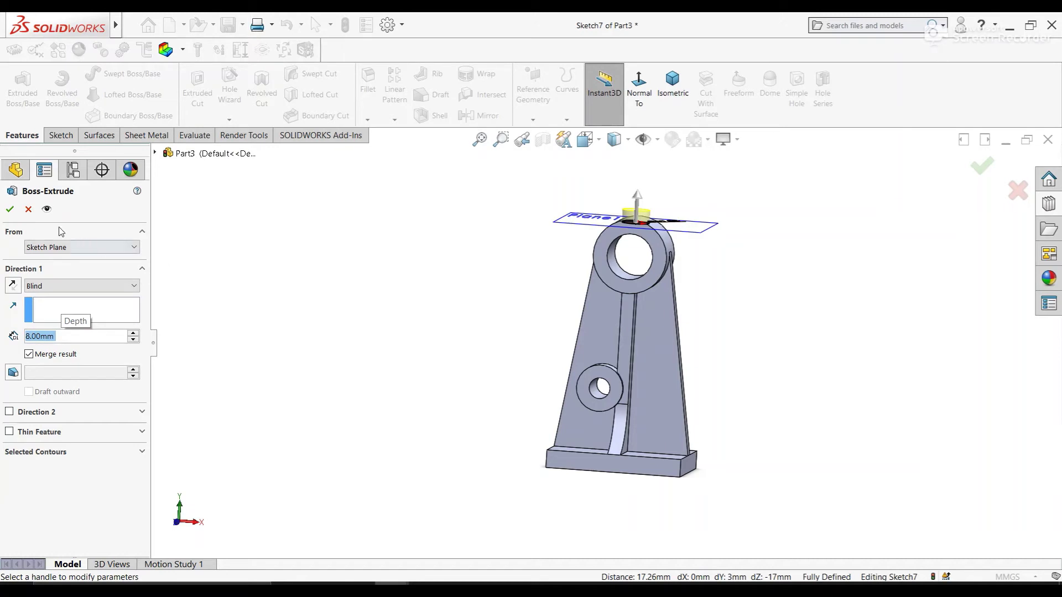
pyautogui.click(10, 210)
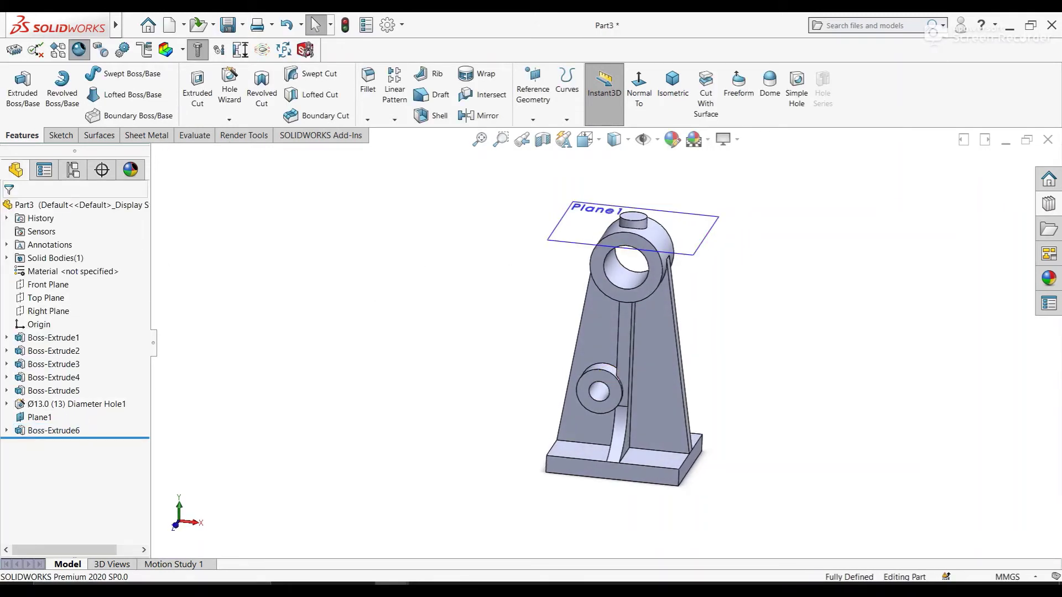
# - Change Plane1's offset from the Top Plane to 150 mm
pyautogui.click(37, 418)
pyautogui.click(23, 392)
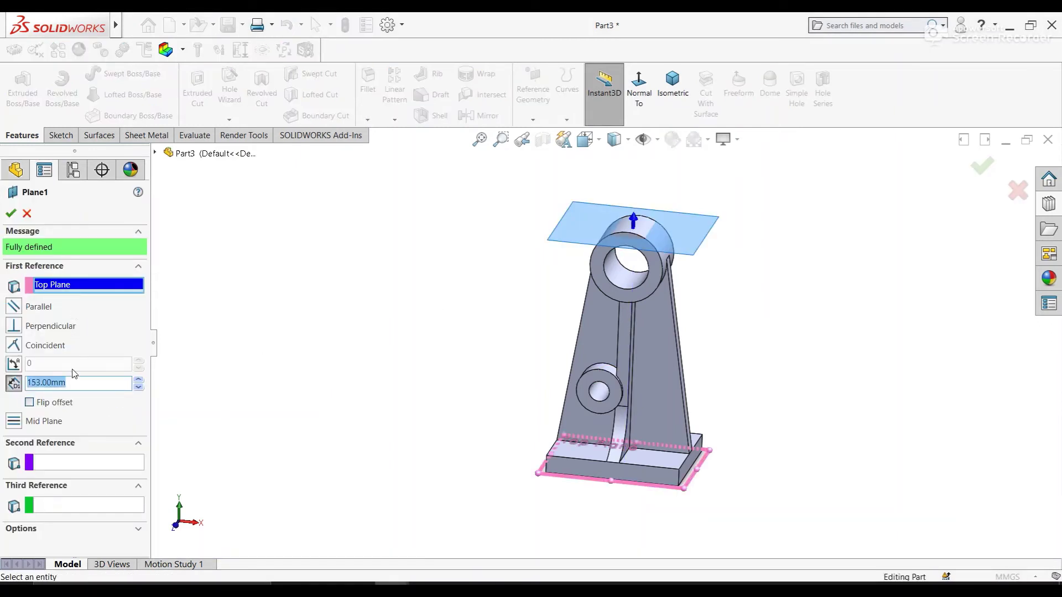
pyautogui.write('154')
pyautogui.press('Return')
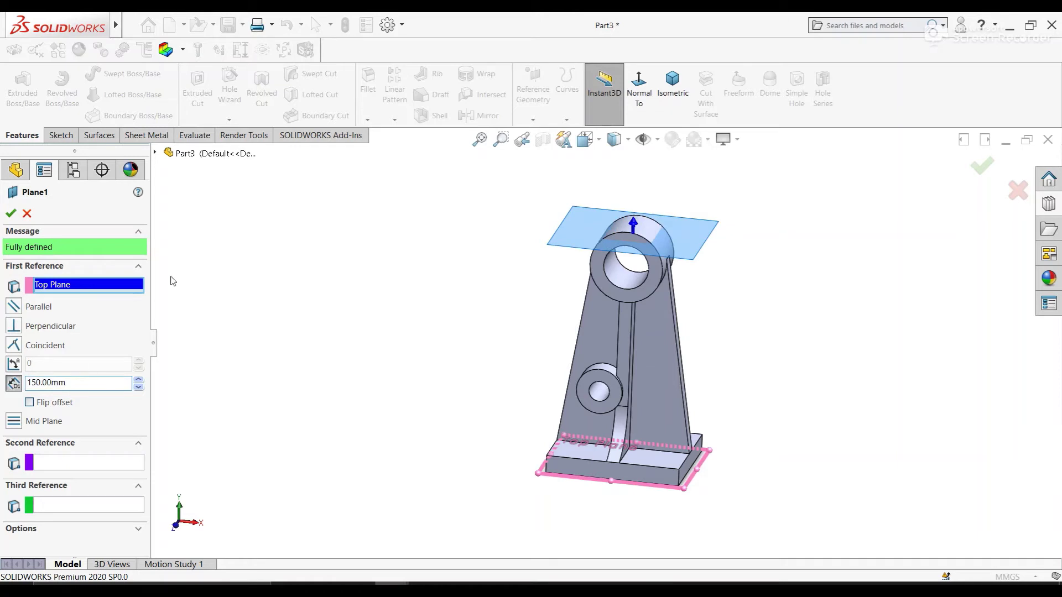
pyautogui.click(11, 213)
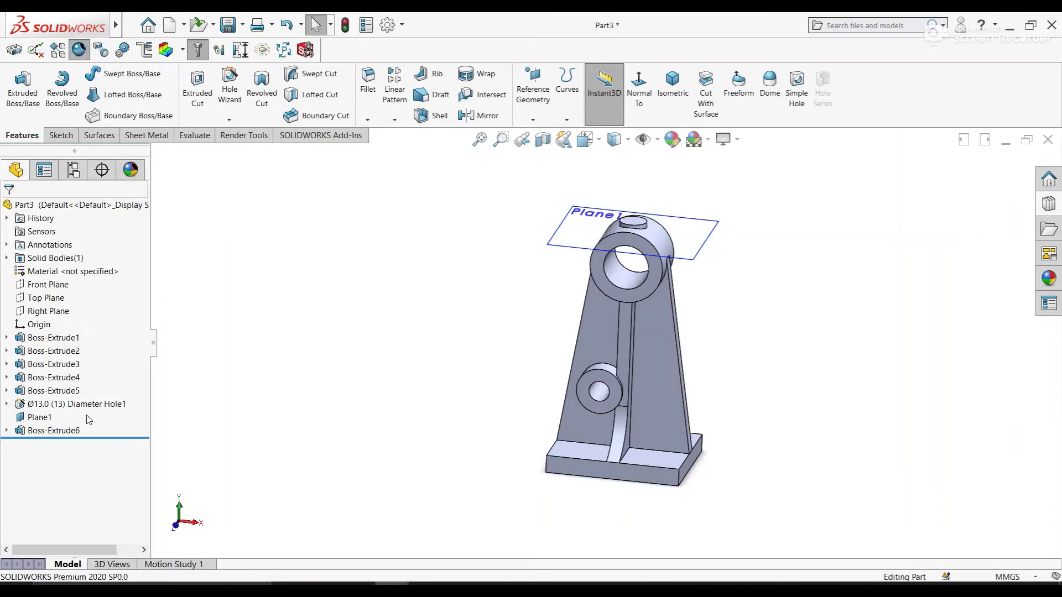
# - Change Boss-Extrude6's depth to 12 mm (162-150)
pyautogui.click(35, 436)
pyautogui.click(22, 403)
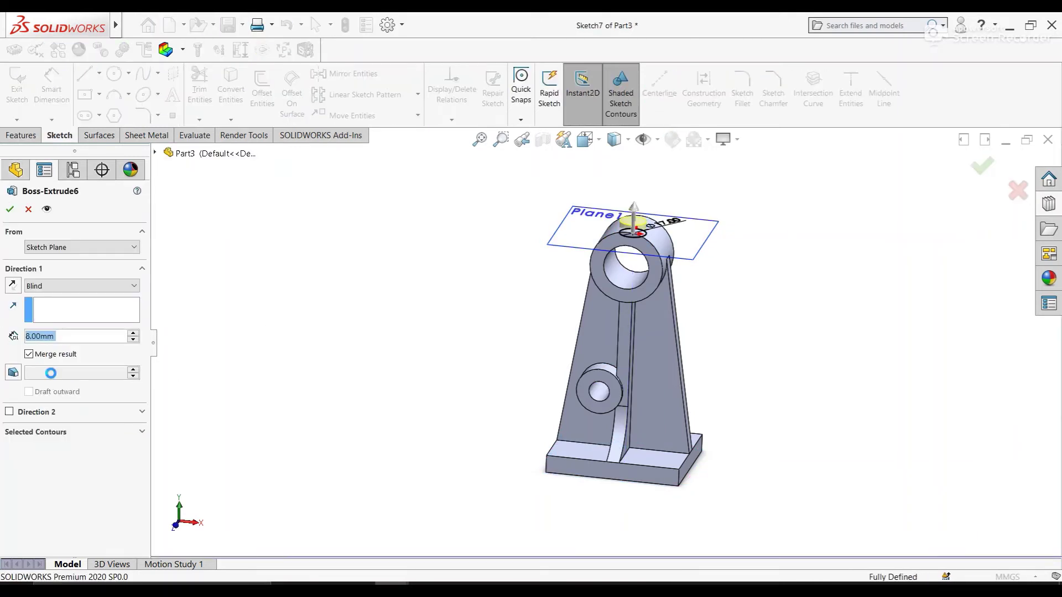
pyautogui.write('162')
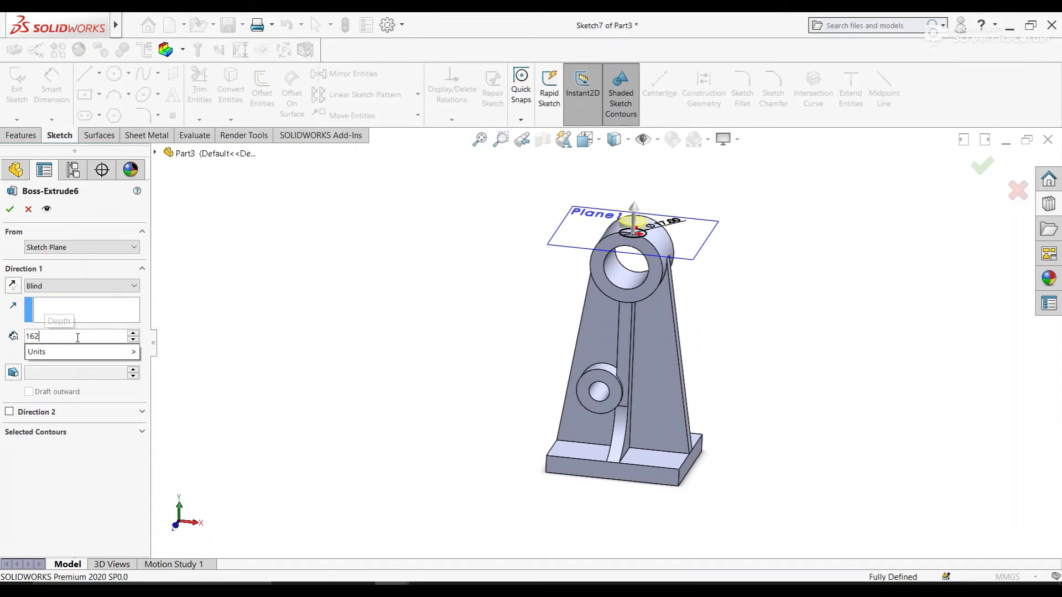
pyautogui.write('-150')
pyautogui.press('Return')
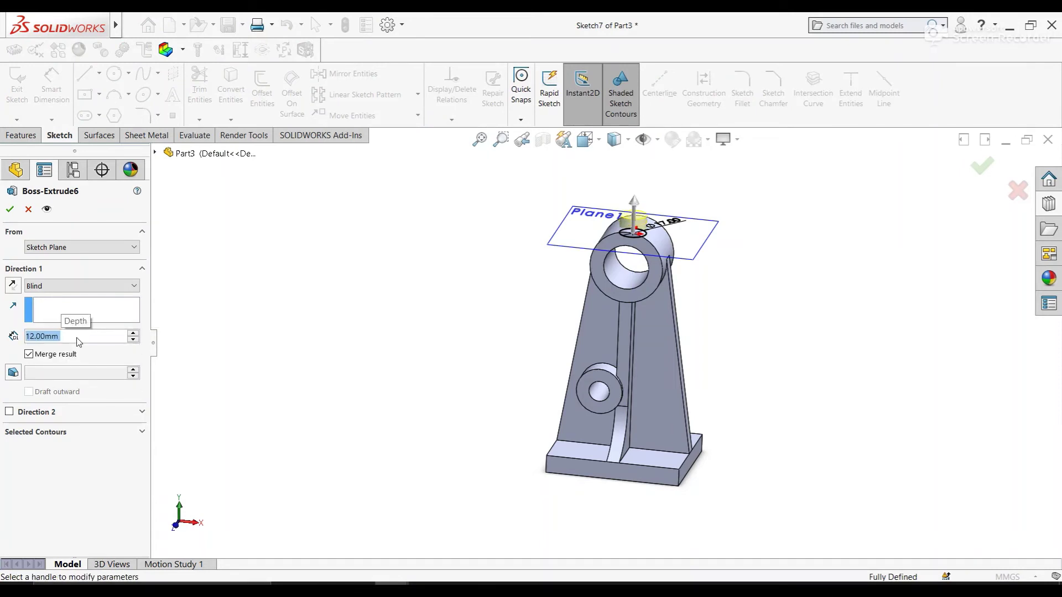
pyautogui.click(11, 210)
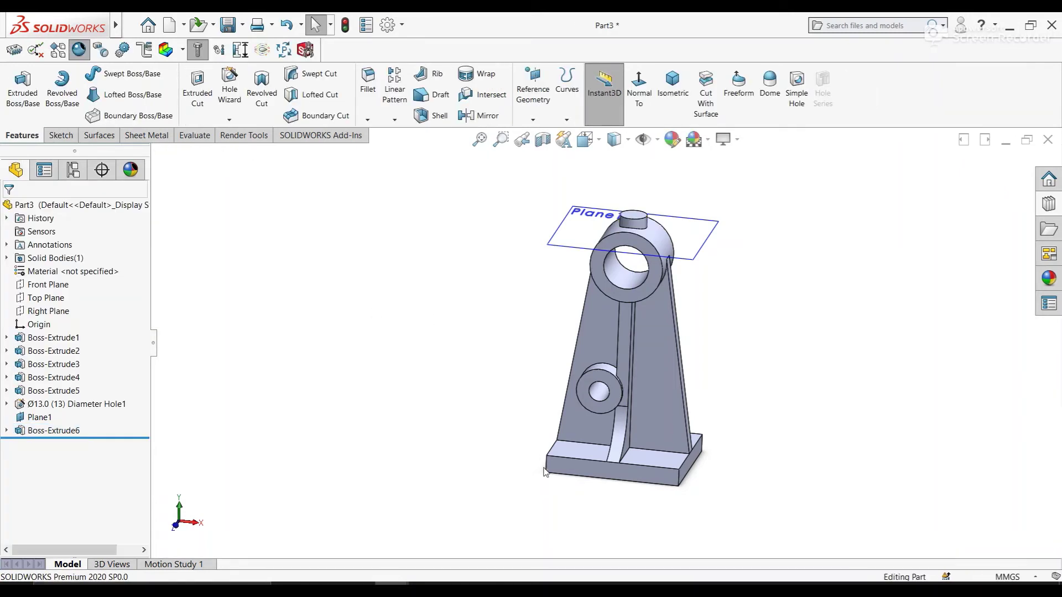
# - Hide Plane1 and orbit the model to show its top faces
pyautogui.rightClick(664, 265)
pyautogui.click(742, 209)
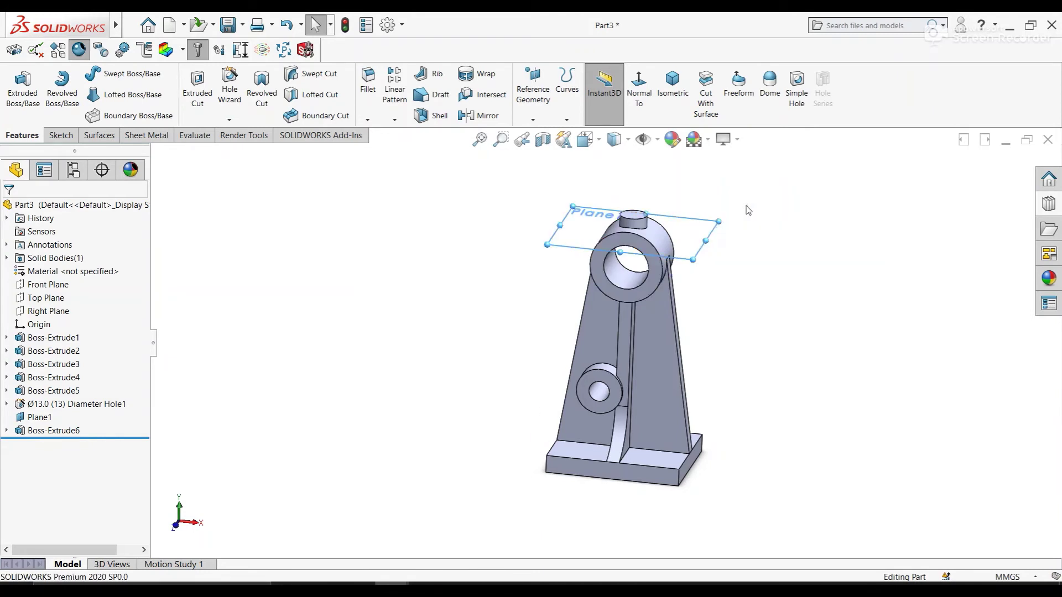
pyautogui.moveTo(742, 208); pyautogui.dragTo(710, 316, button='middle')
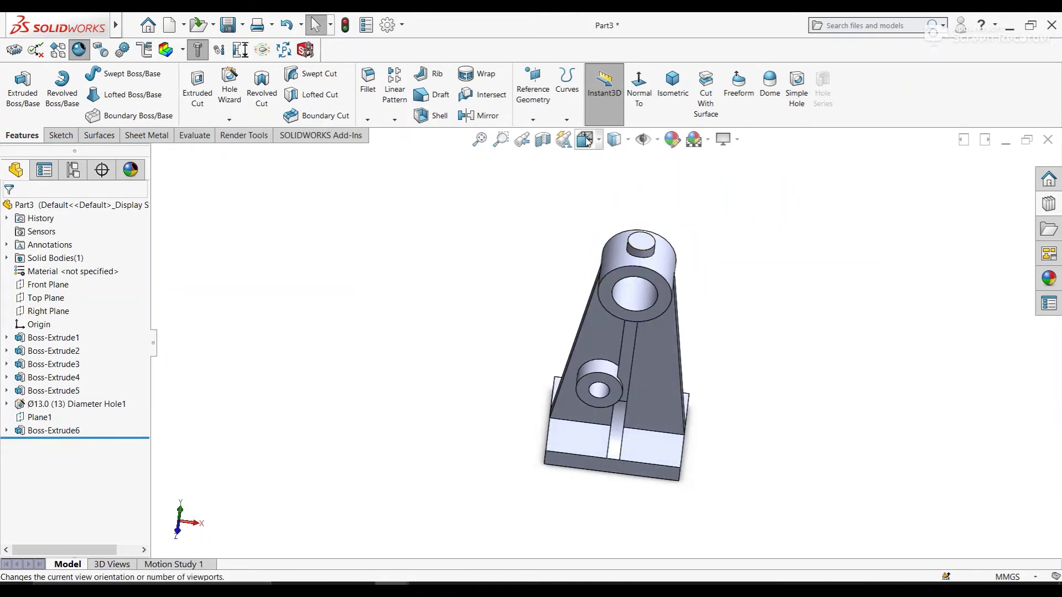
# - Start a Hole Wizard hole and set its type to Tap Drills
pyautogui.click(229, 83)
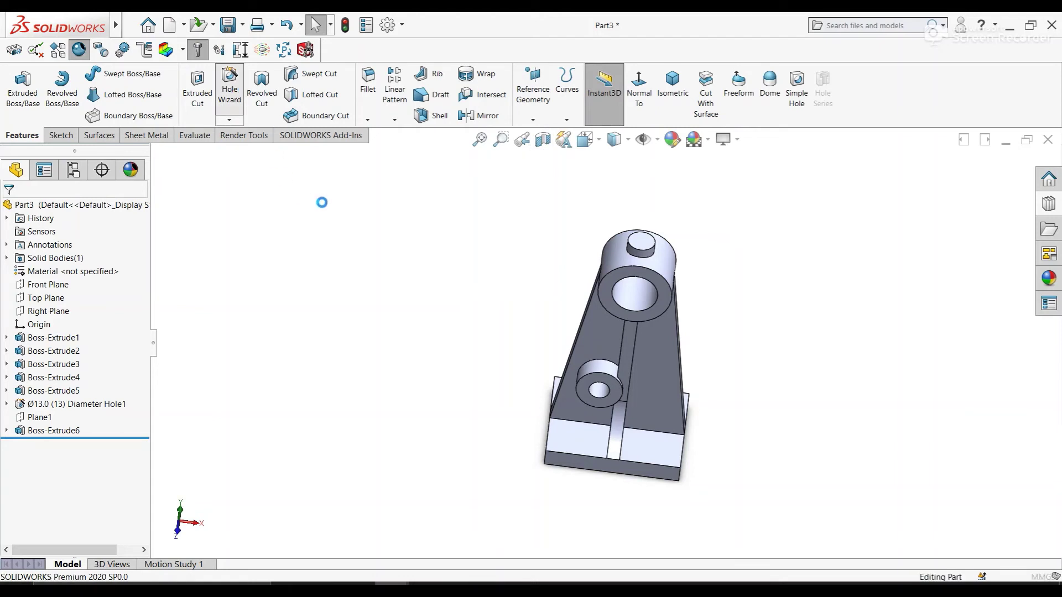
pyautogui.scroll(-1, 145, 368)
pyautogui.scroll(-1, 141, 370)
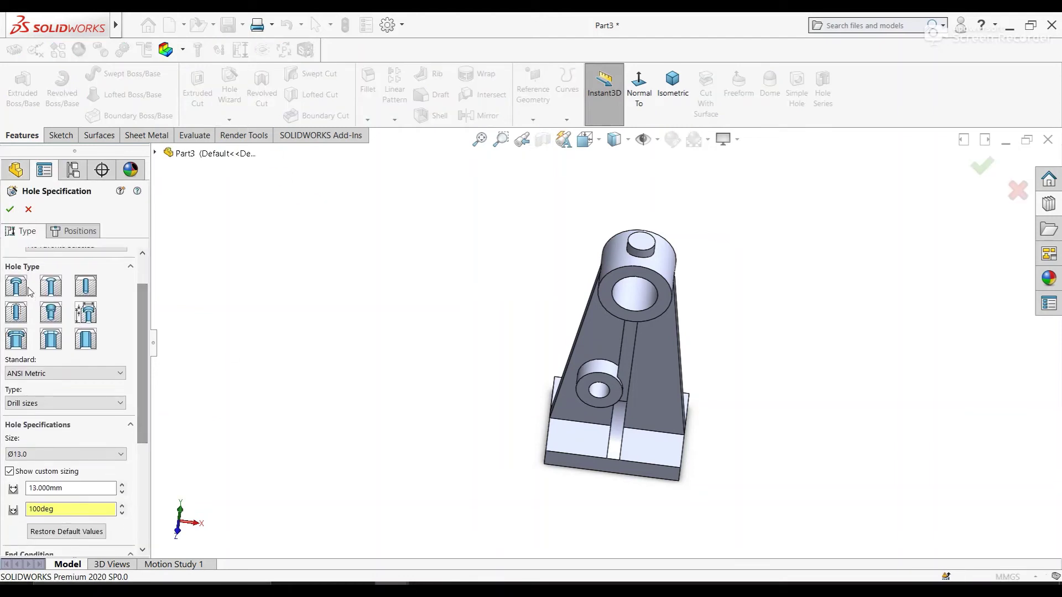
pyautogui.click(15, 286)
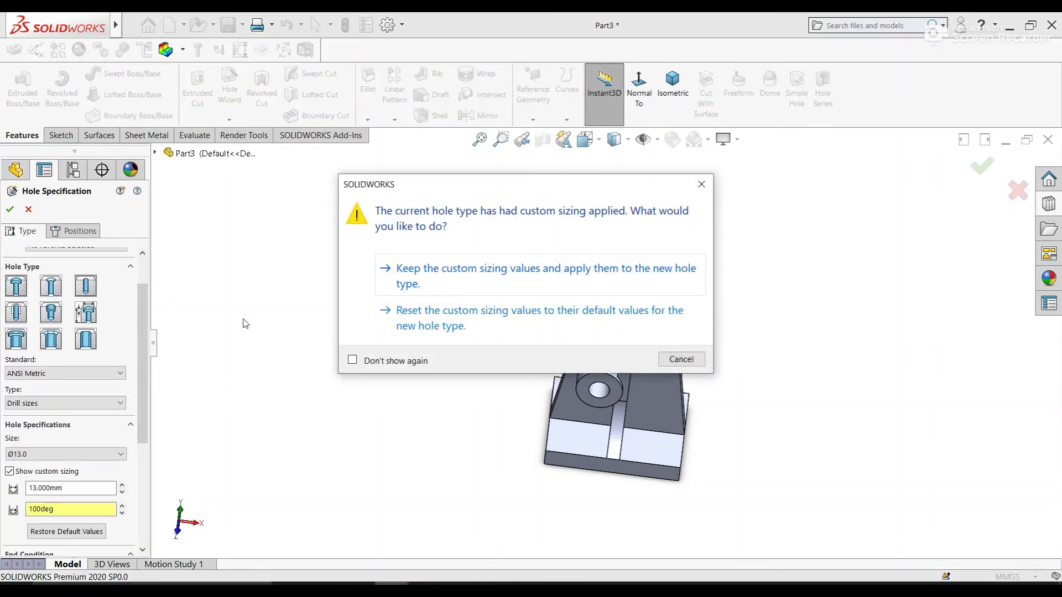
pyautogui.click(705, 192)
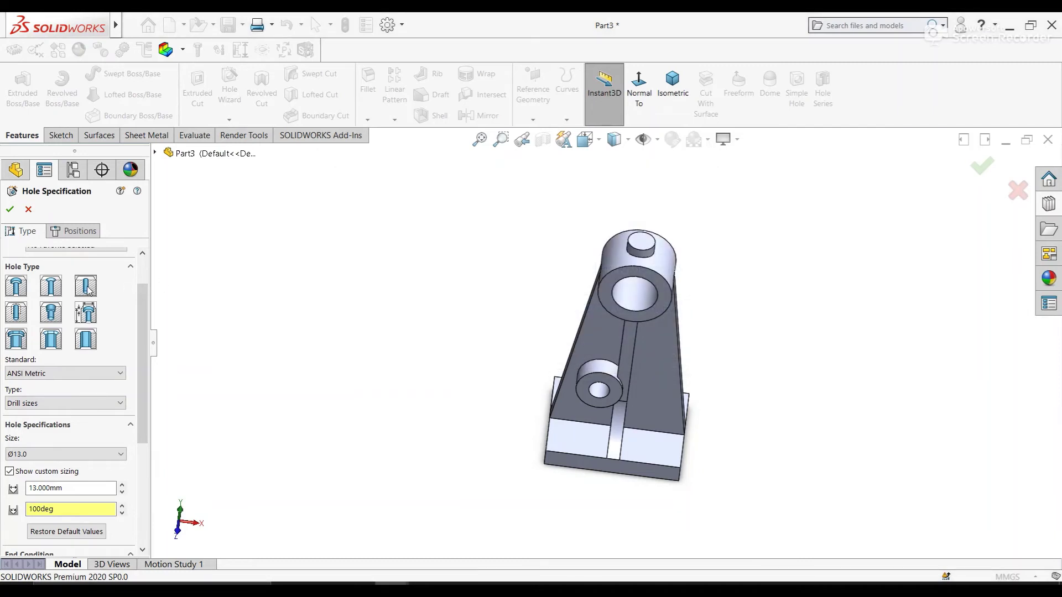
pyautogui.scroll(-1, 143, 317)
pyautogui.click(79, 347)
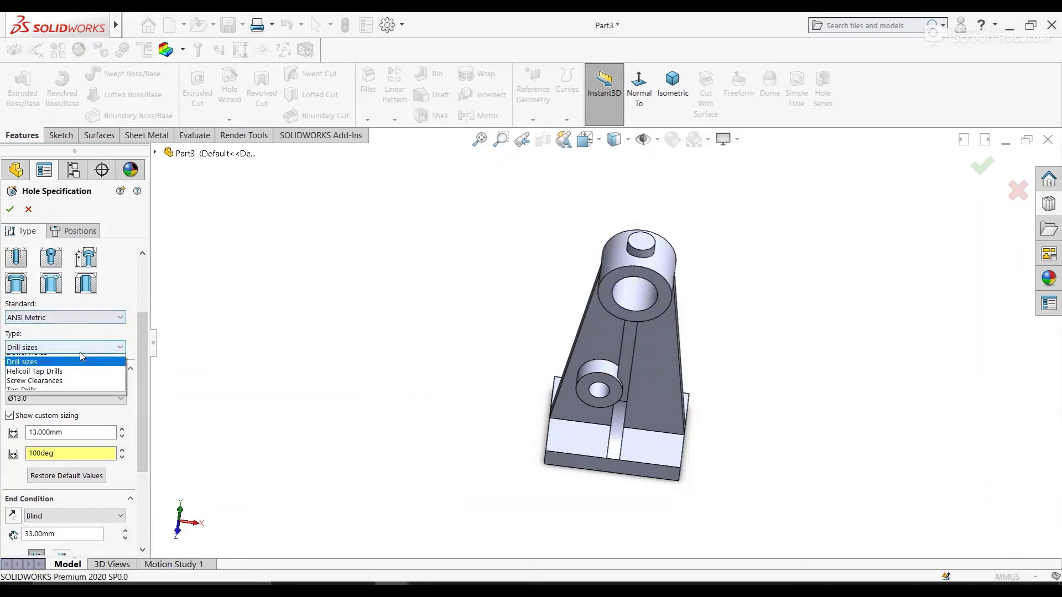
pyautogui.click(33, 397)
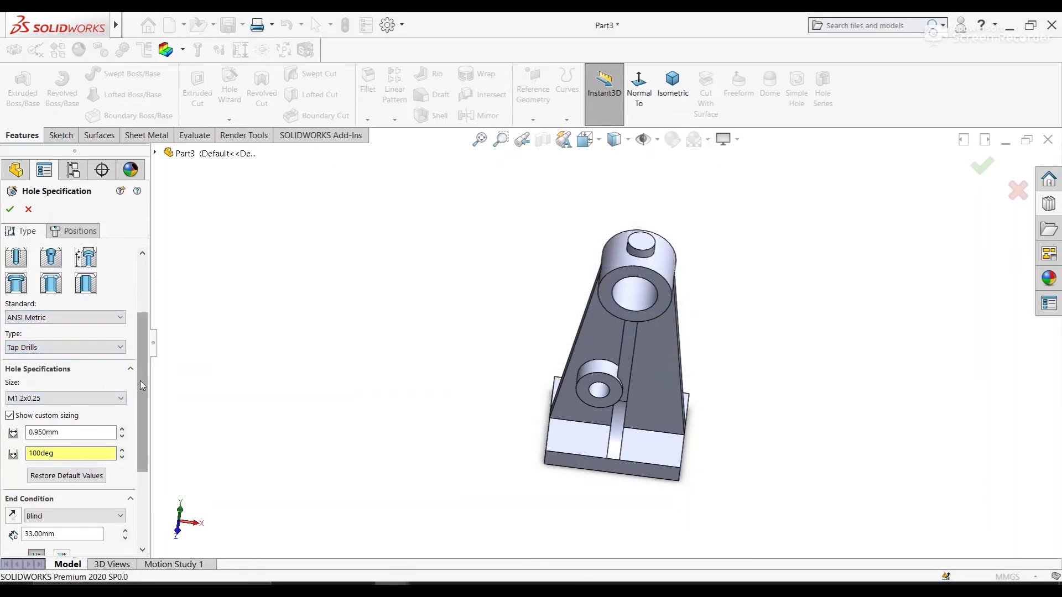
# - Choose size M6x1.0 with custom sizing shown (6.800 mm) and keep Blind 33.00 mm
pyautogui.scroll(-1, 141, 380)
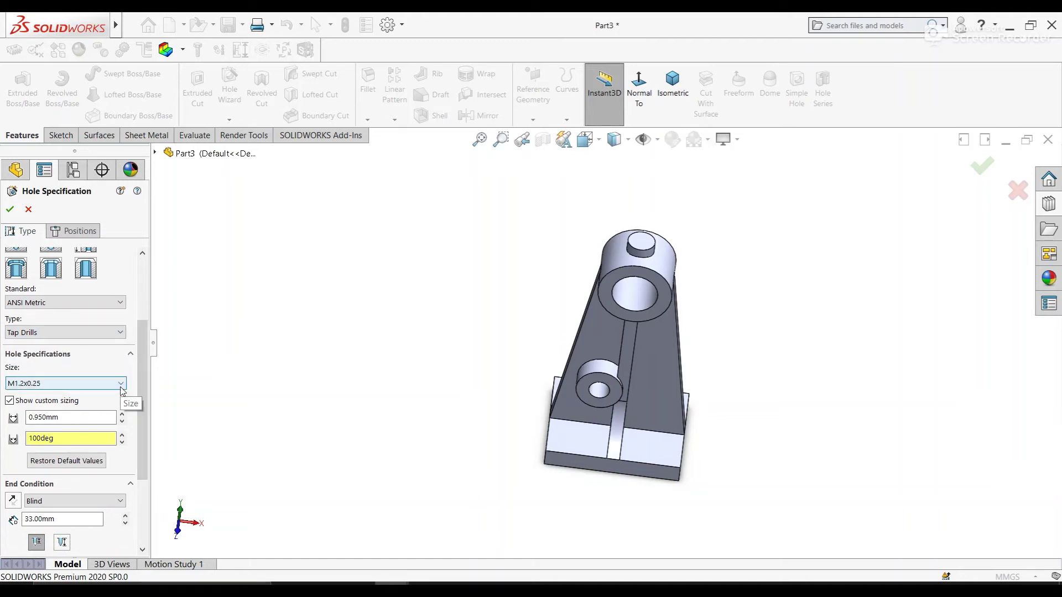
pyautogui.click(122, 387)
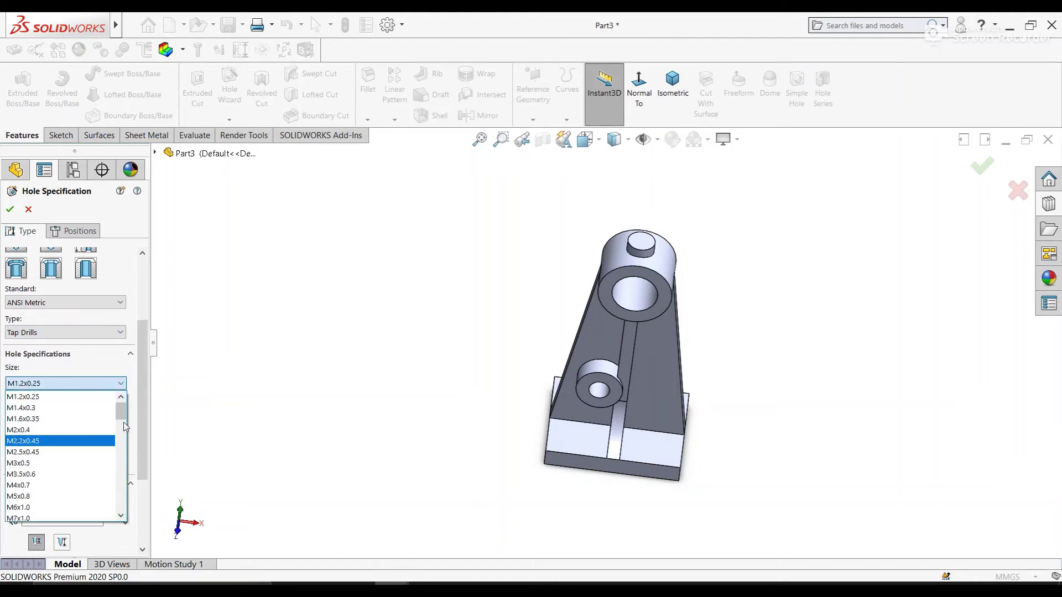
pyautogui.moveTo(124, 420); pyautogui.dragTo(123, 432)
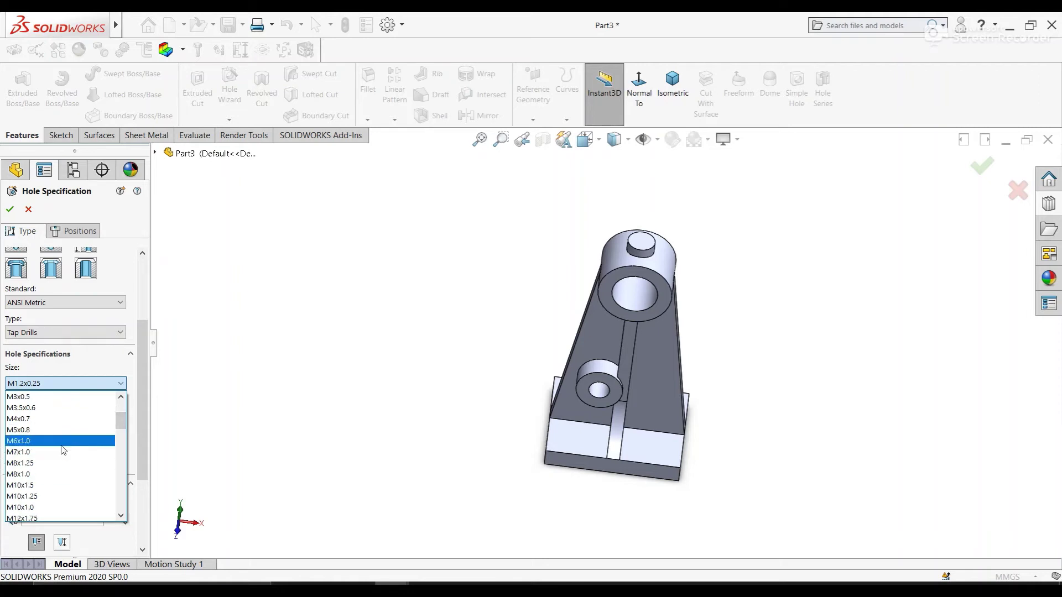
pyautogui.click(63, 441)
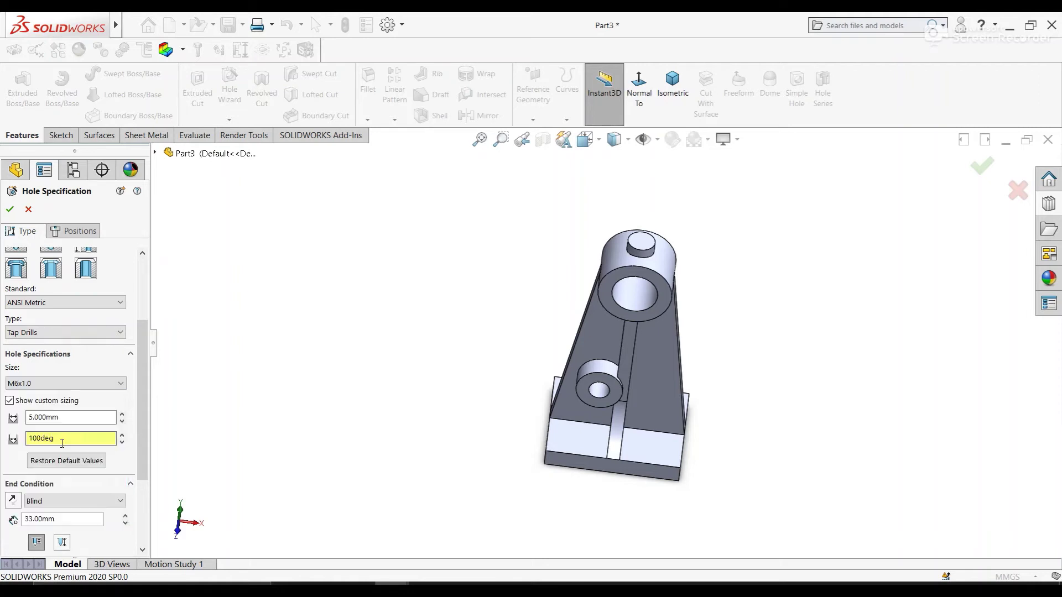
pyautogui.click(50, 400)
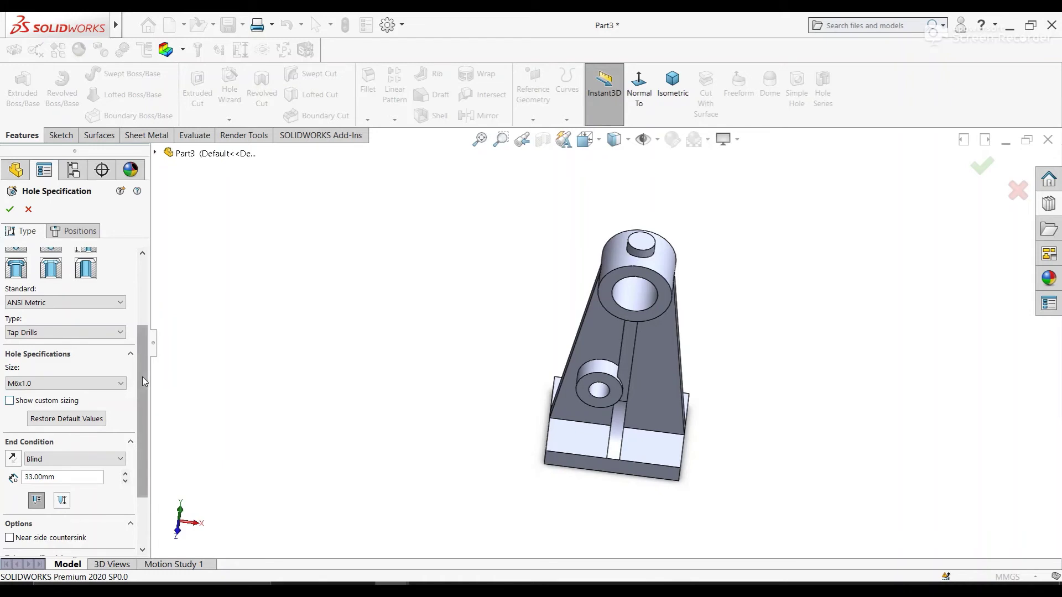
pyautogui.click(20, 401)
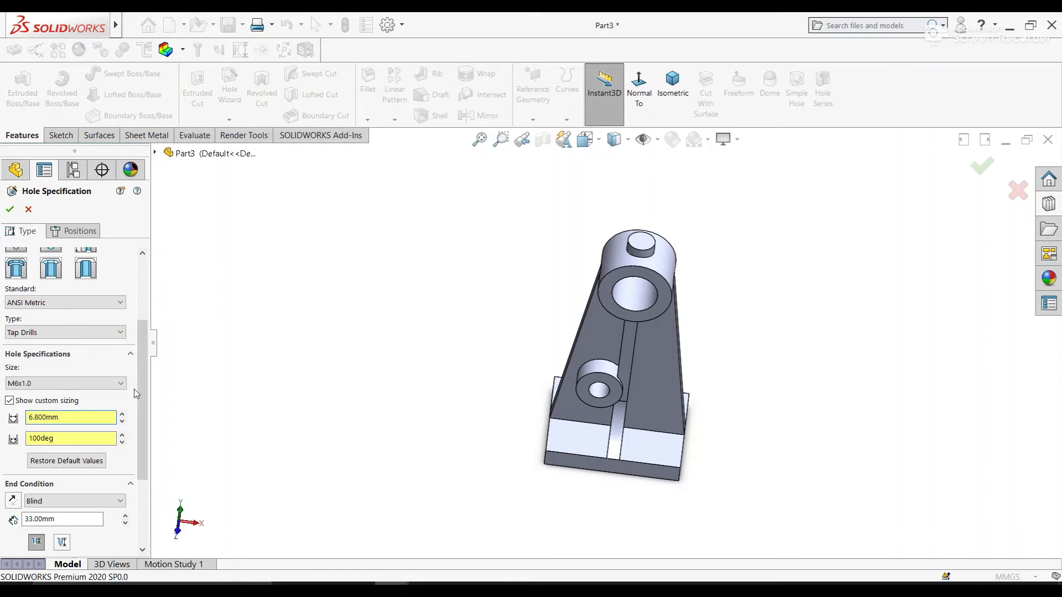
pyautogui.moveTo(141, 383); pyautogui.dragTo(141, 416)
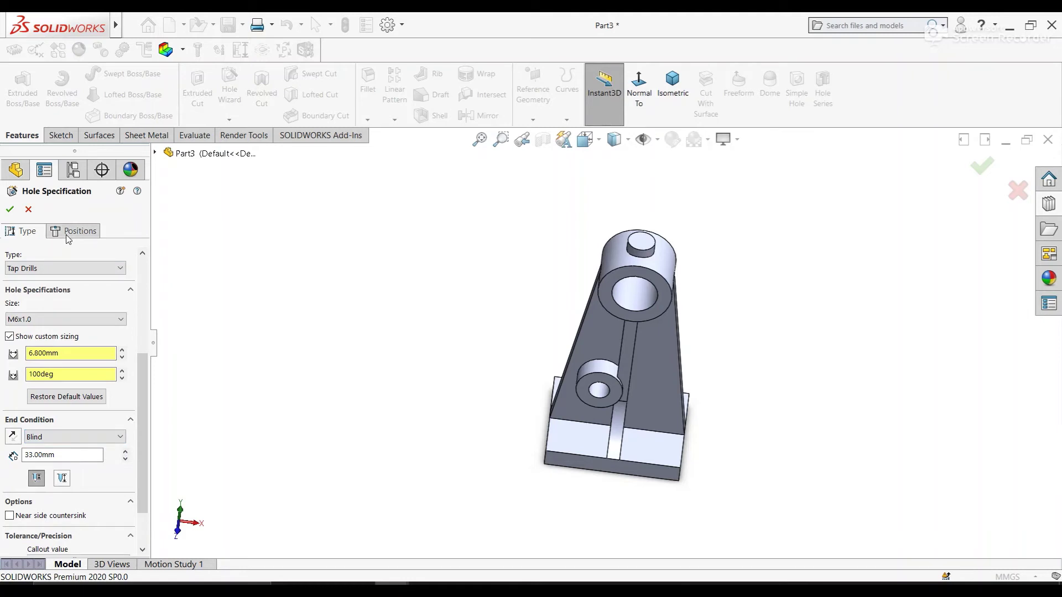
pyautogui.click(66, 437)
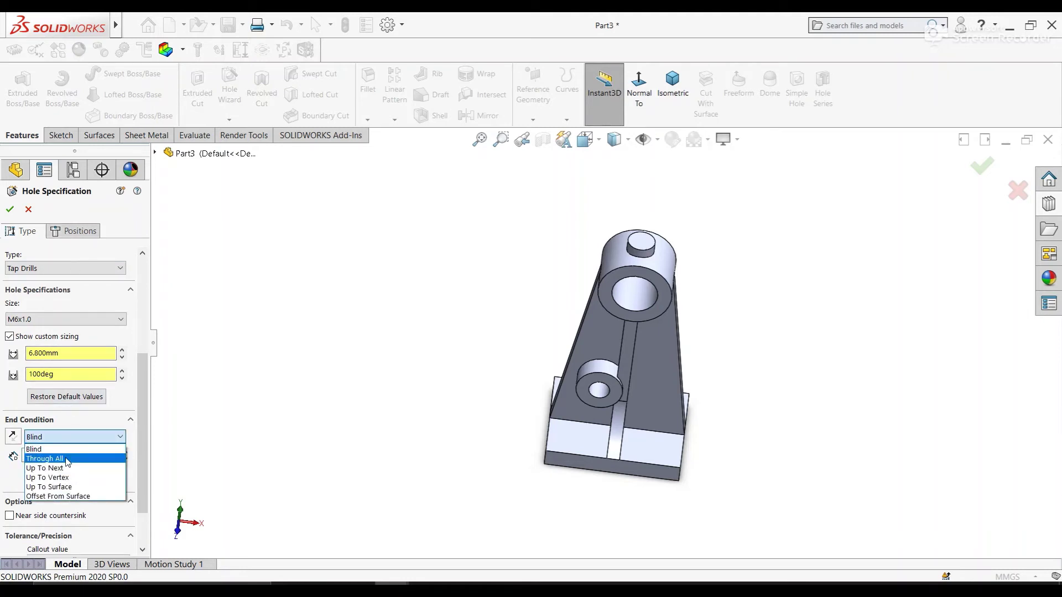
pyautogui.click(67, 446)
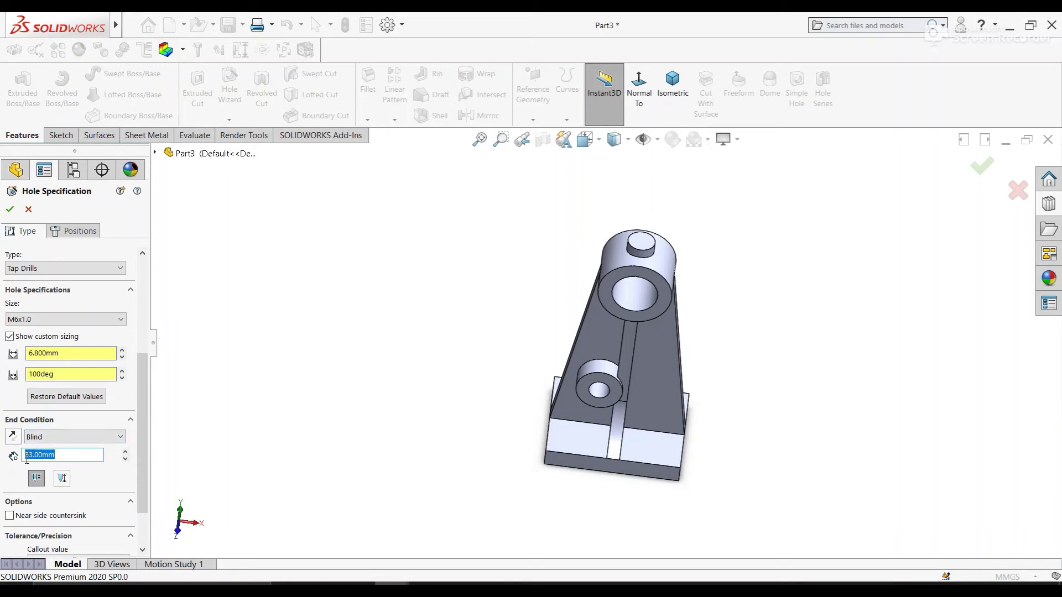
# - Place the M6x1.0 tap-drill point at the top boss centre and confirm the hole
pyautogui.click(65, 235)
pyautogui.click(71, 350)
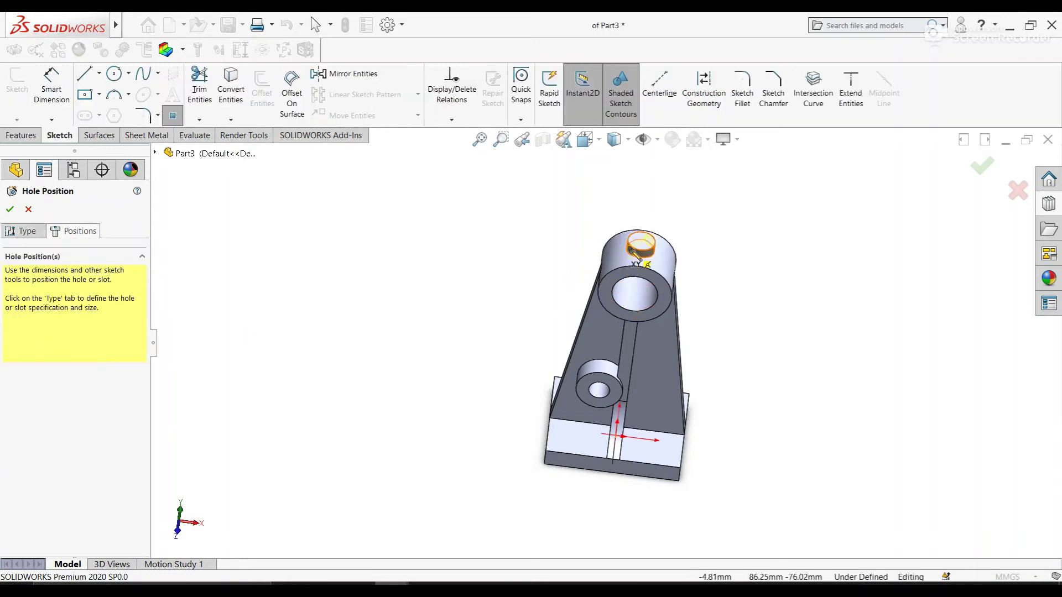
pyautogui.scroll(-3, 642, 242)
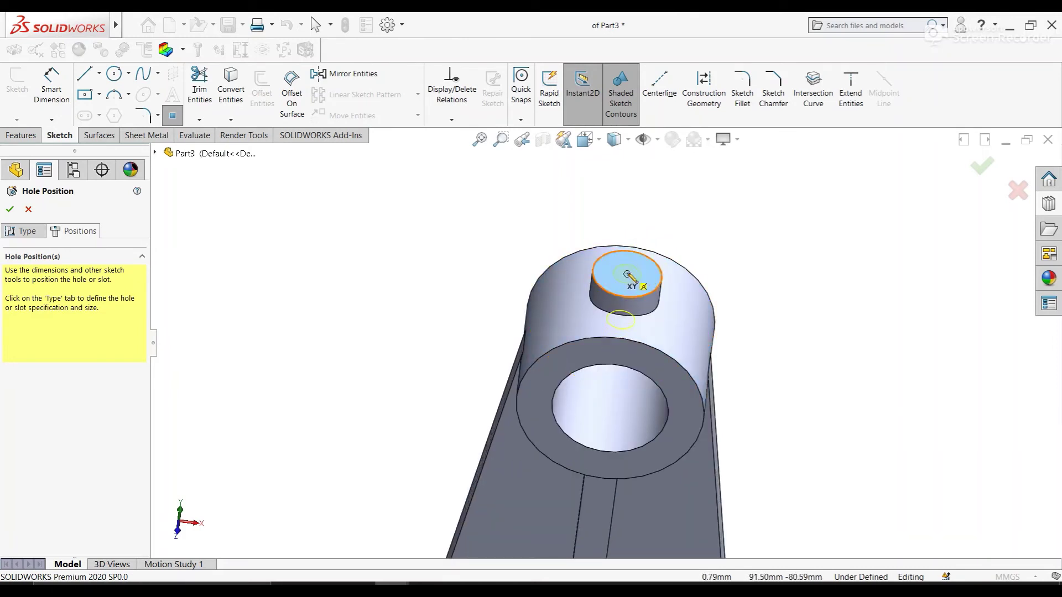
pyautogui.click(627, 274)
pyautogui.rightClick(718, 220)
pyautogui.click(743, 228)
pyautogui.moveTo(743, 234); pyautogui.dragTo(722, 209, button='middle')
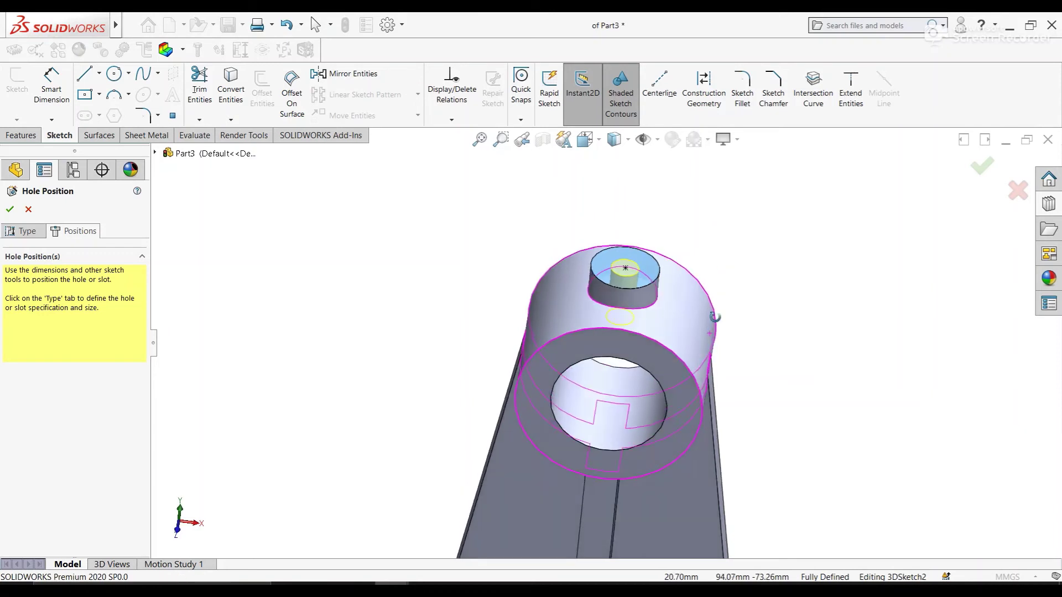
pyautogui.press('Escape')
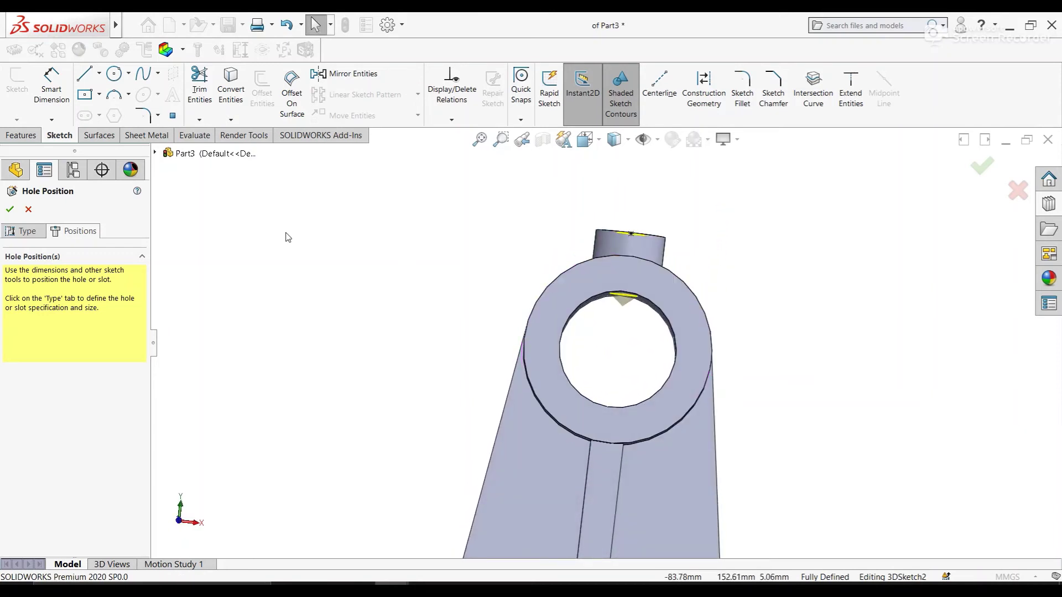
pyautogui.click(6, 215)
pyautogui.moveTo(616, 277)
pyautogui.mouseDown(button='middle')
pyautogui.moveTo(628, 209)
pyautogui.moveTo(600, 331)
pyautogui.moveTo(751, 301)
pyautogui.mouseUp(button='middle')
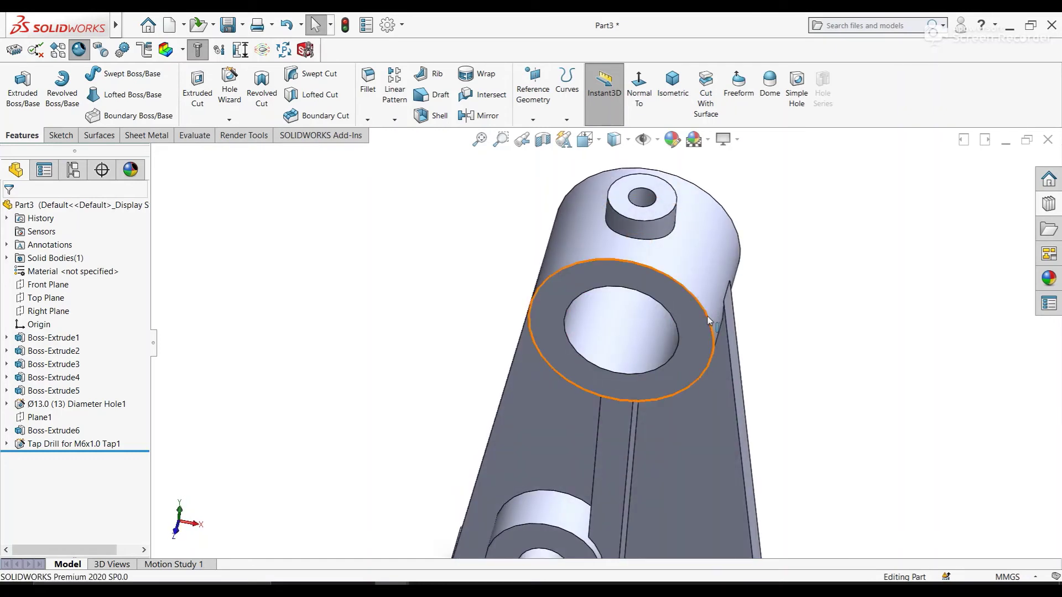
pyautogui.moveTo(611, 391); pyautogui.dragTo(605, 414, button='middle')
# - Fillet the four vertical corner edges of the base block at 10 mm radius
pyautogui.click(368, 81)
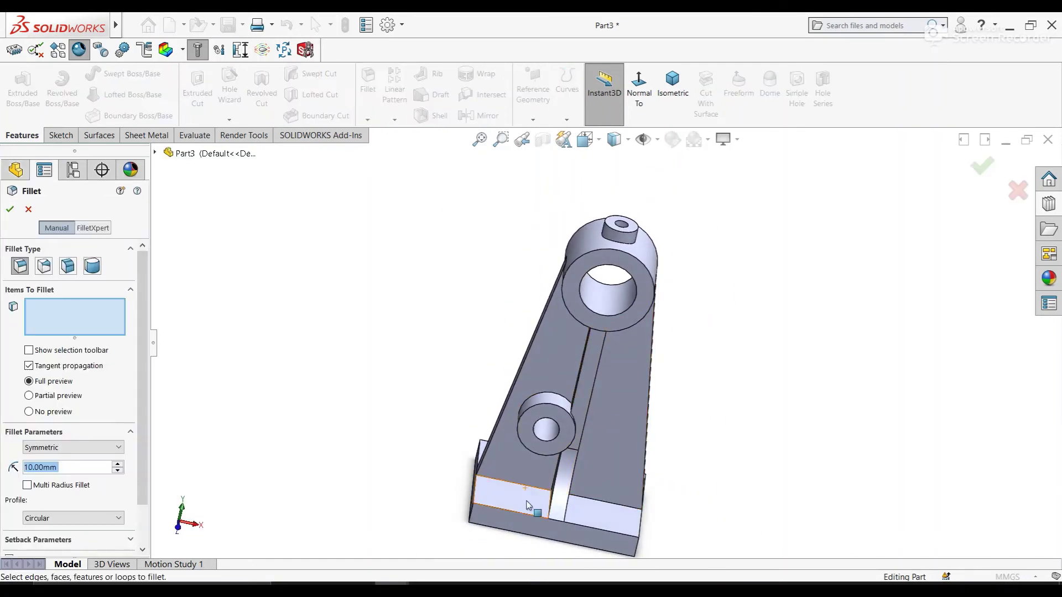
pyautogui.click(473, 516)
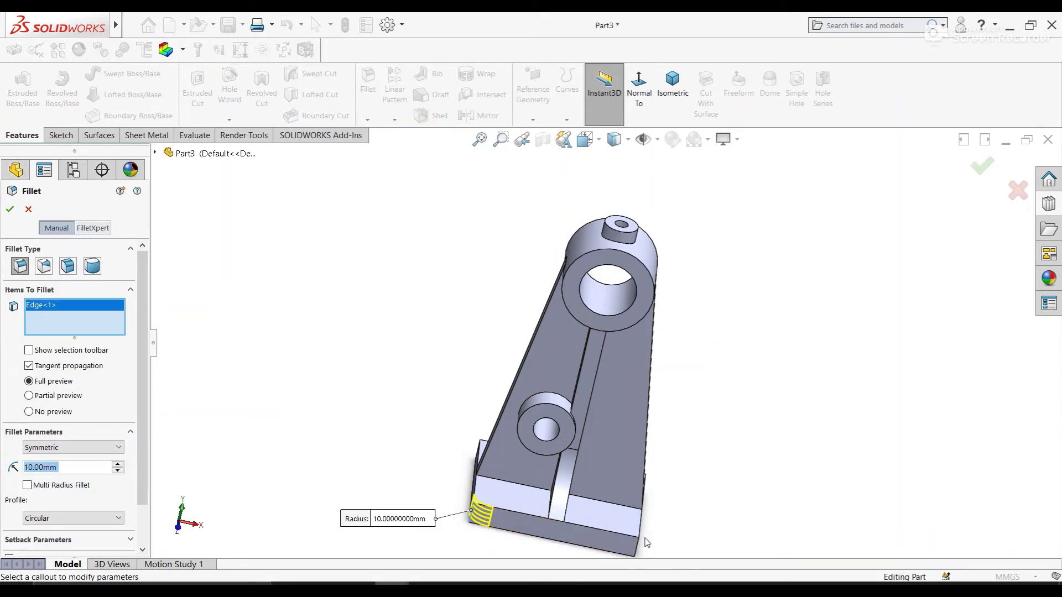
pyautogui.moveTo(637, 550); pyautogui.dragTo(626, 547, button='middle')
pyautogui.click(631, 548)
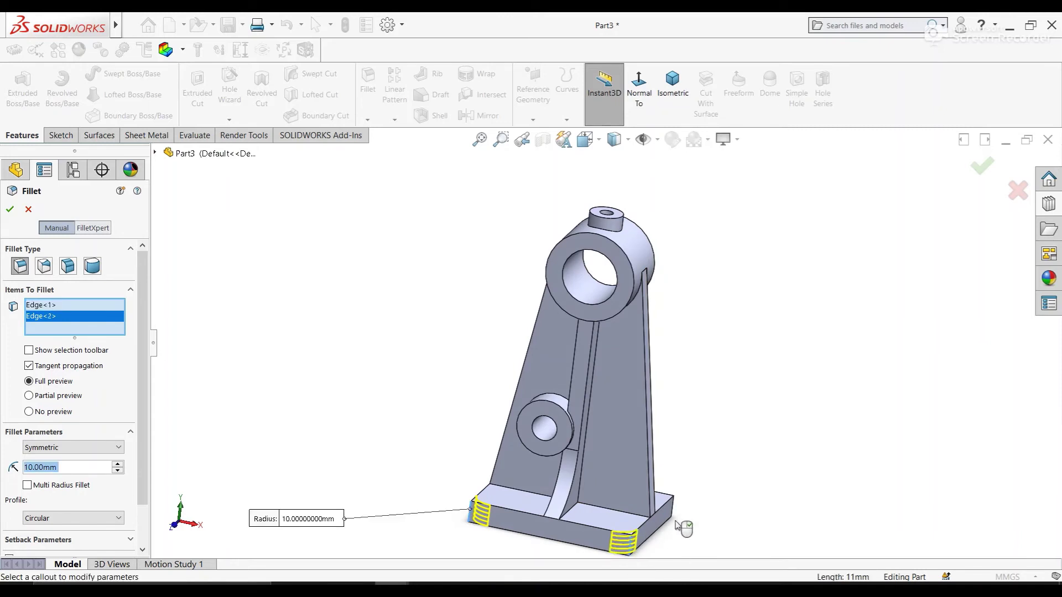
pyautogui.click(675, 510)
pyautogui.moveTo(675, 445)
pyautogui.mouseDown(button='middle')
pyautogui.moveTo(696, 378)
pyautogui.moveTo(687, 376)
pyautogui.mouseUp(button='middle')
pyautogui.click(743, 329)
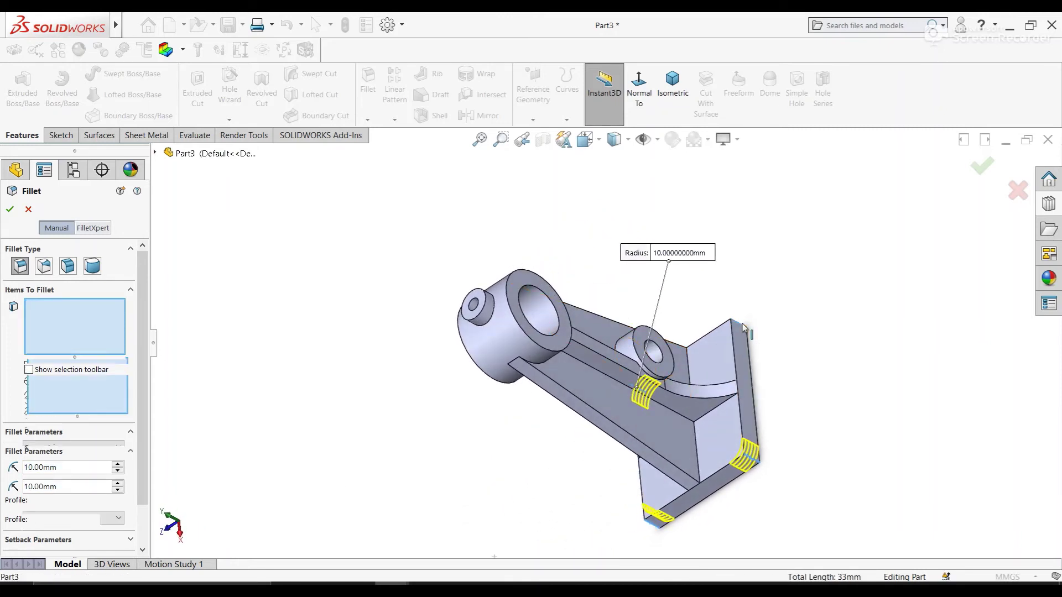
pyautogui.moveTo(743, 331)
pyautogui.mouseDown(button='middle')
pyautogui.moveTo(742, 355)
pyautogui.moveTo(692, 289)
pyautogui.mouseUp(button='middle')
pyautogui.moveTo(559, 437); pyautogui.dragTo(593, 395, button='middle')
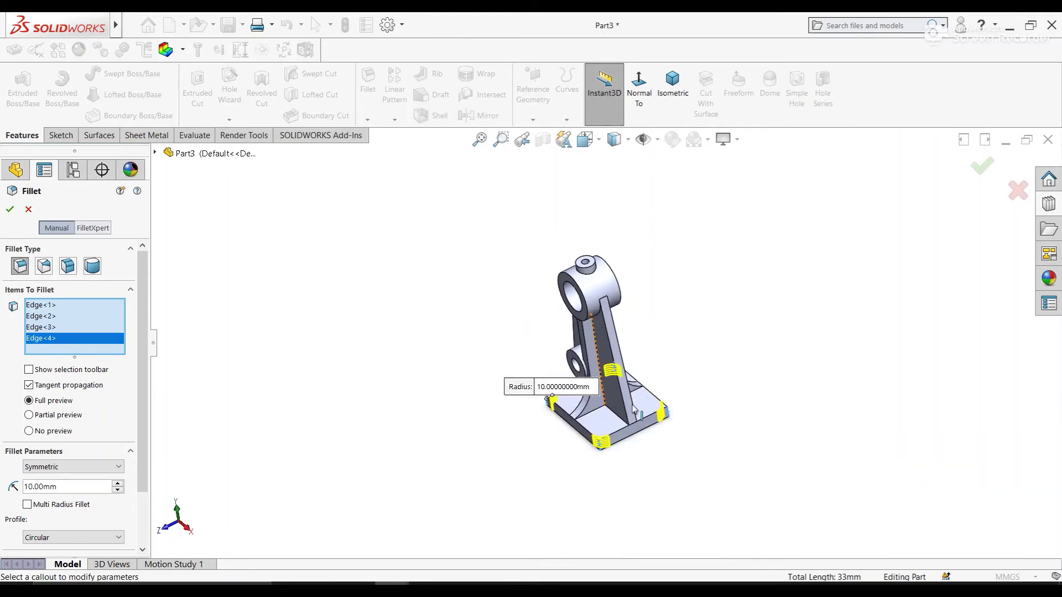
pyautogui.click(11, 214)
pyautogui.moveTo(332, 285)
pyautogui.mouseDown(button='middle')
pyautogui.moveTo(491, 292)
pyautogui.moveTo(515, 174)
pyautogui.moveTo(554, 332)
pyautogui.moveTo(575, 353)
pyautogui.mouseUp(button='middle')
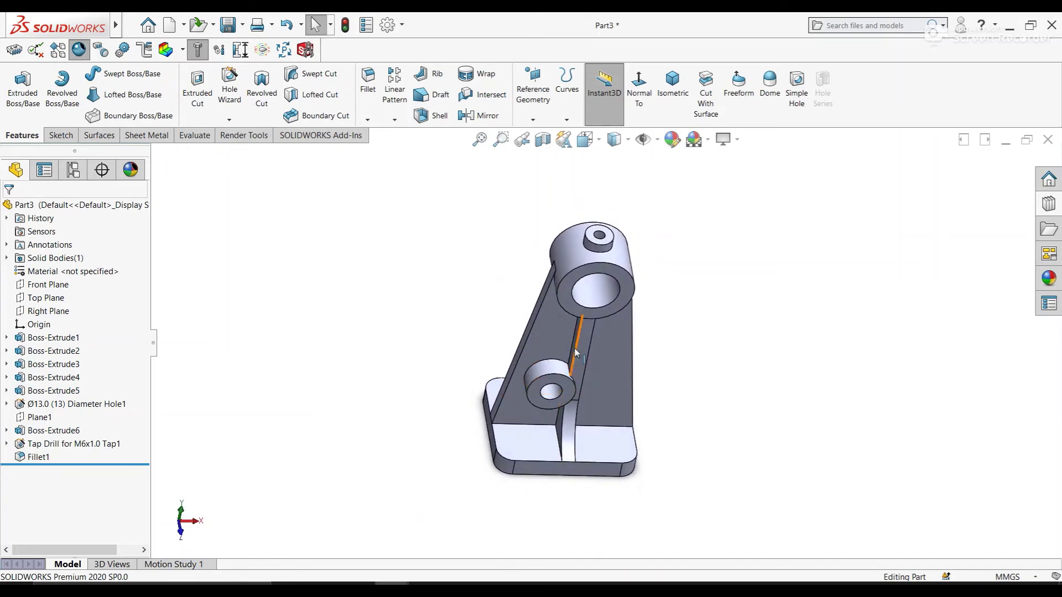
# - View the bracket from the Top and start a Drill sizes Hole Wizard hole
pyautogui.click(585, 139)
pyautogui.click(494, 362)
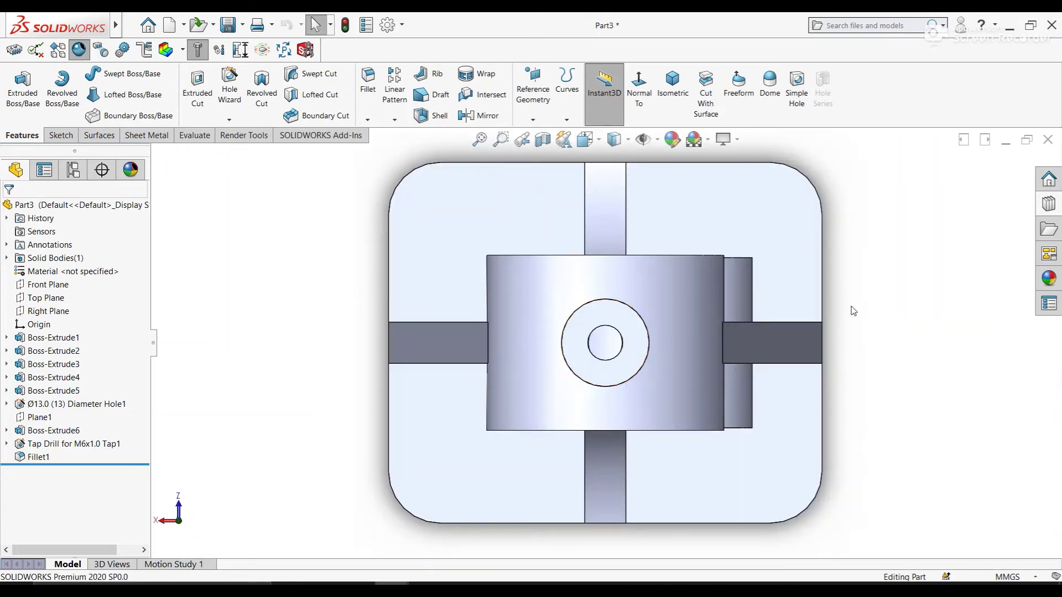
pyautogui.click(230, 83)
pyautogui.moveTo(142, 282); pyautogui.dragTo(138, 355)
pyautogui.click(65, 354)
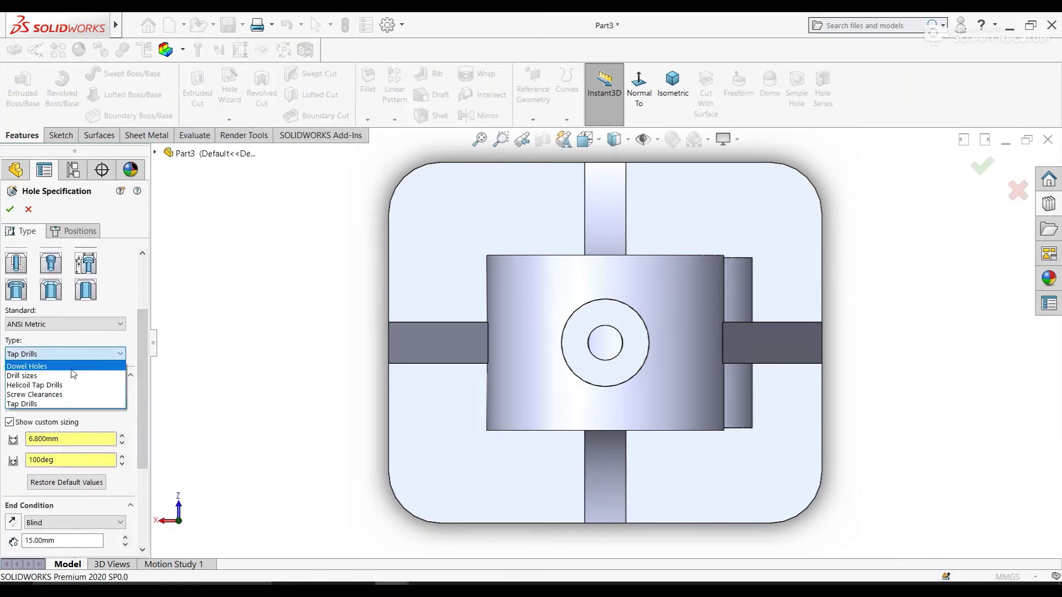
pyautogui.click(71, 375)
pyautogui.click(65, 354)
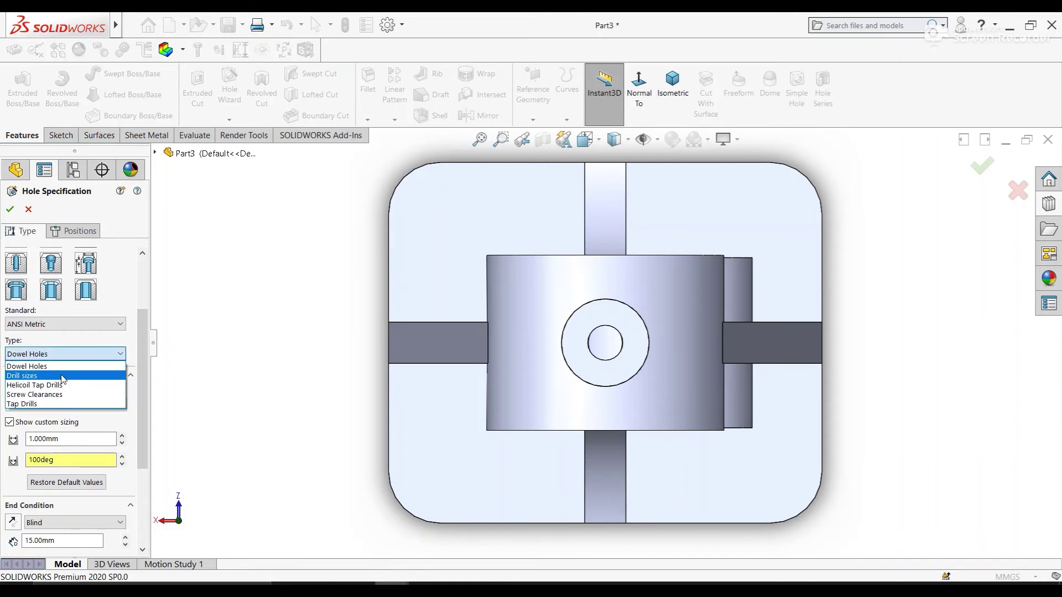
pyautogui.click(63, 376)
# - Set the drill size to Ø9.0 with custom sizing turned off
pyautogui.scroll(-1, 146, 367)
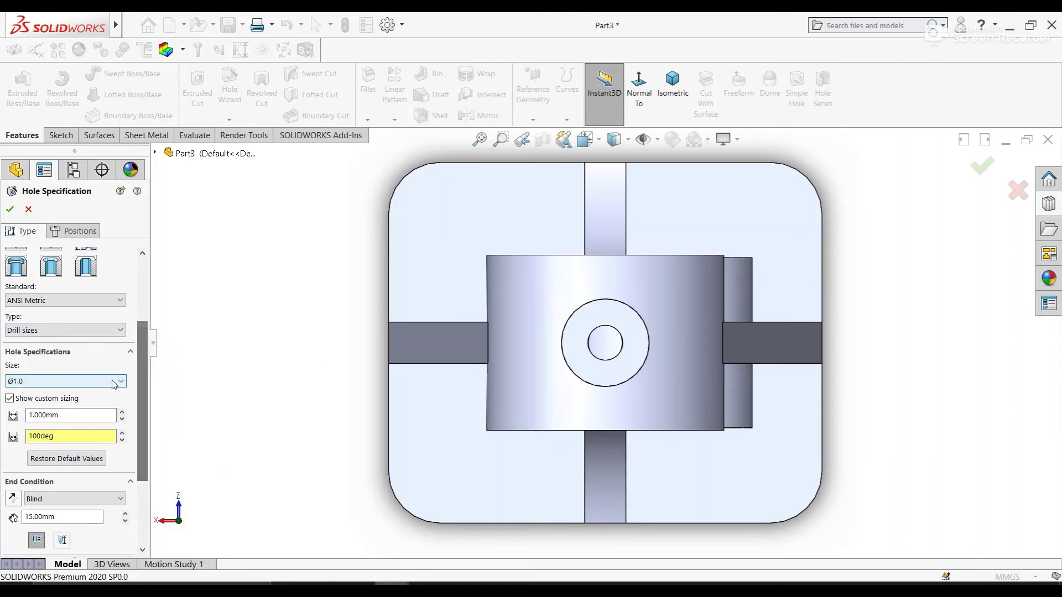
pyautogui.click(83, 381)
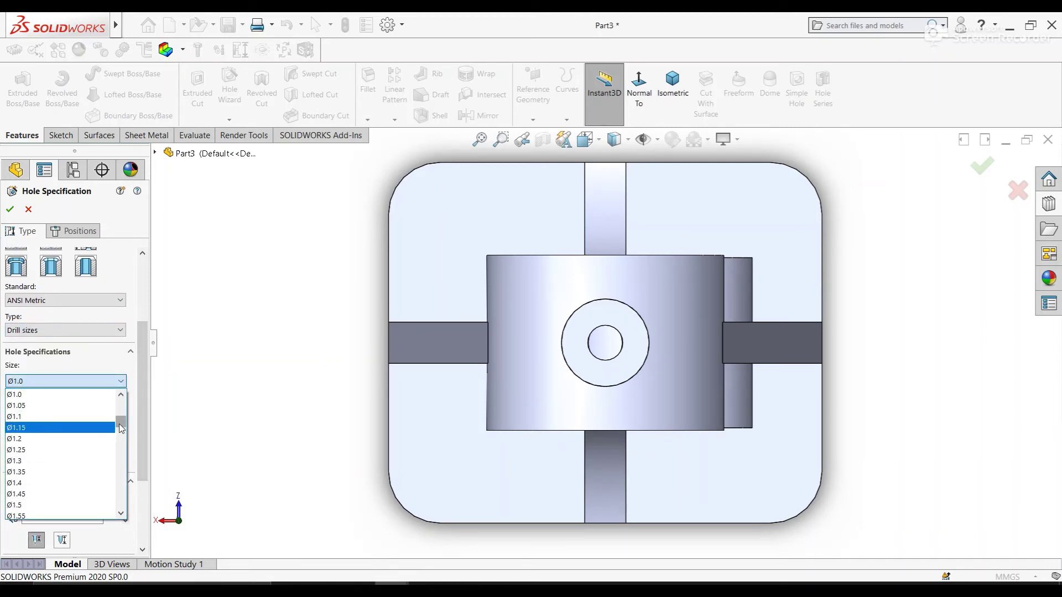
pyautogui.moveTo(119, 424); pyautogui.dragTo(121, 439)
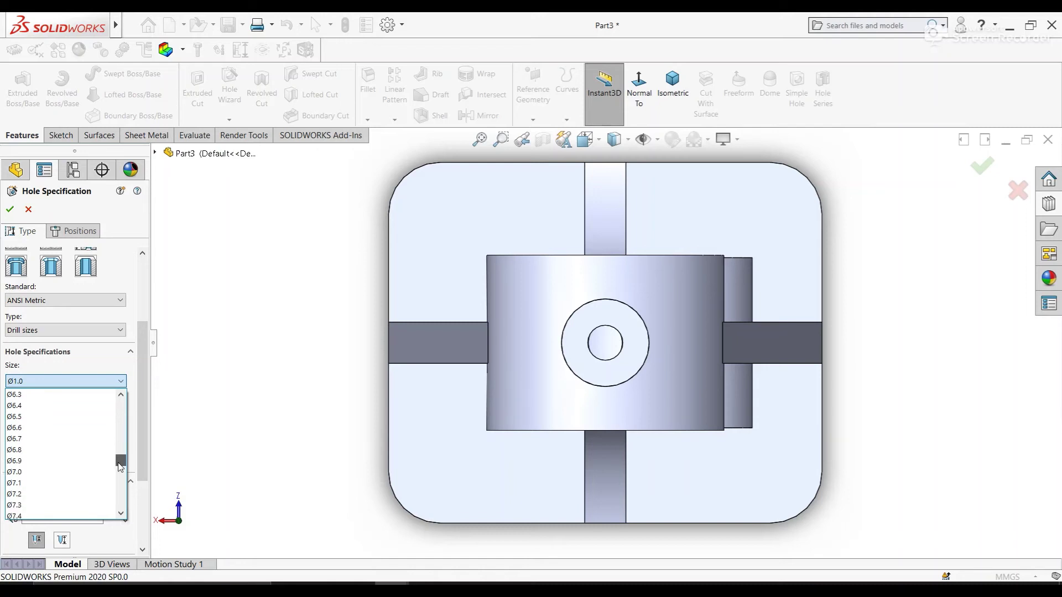
pyautogui.click(50, 414)
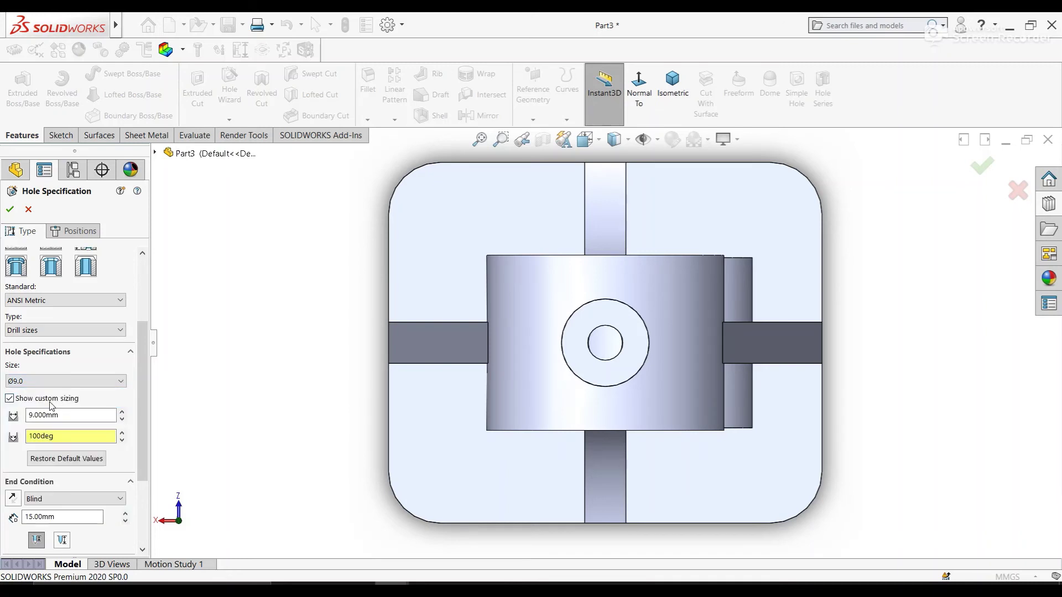
pyautogui.click(12, 399)
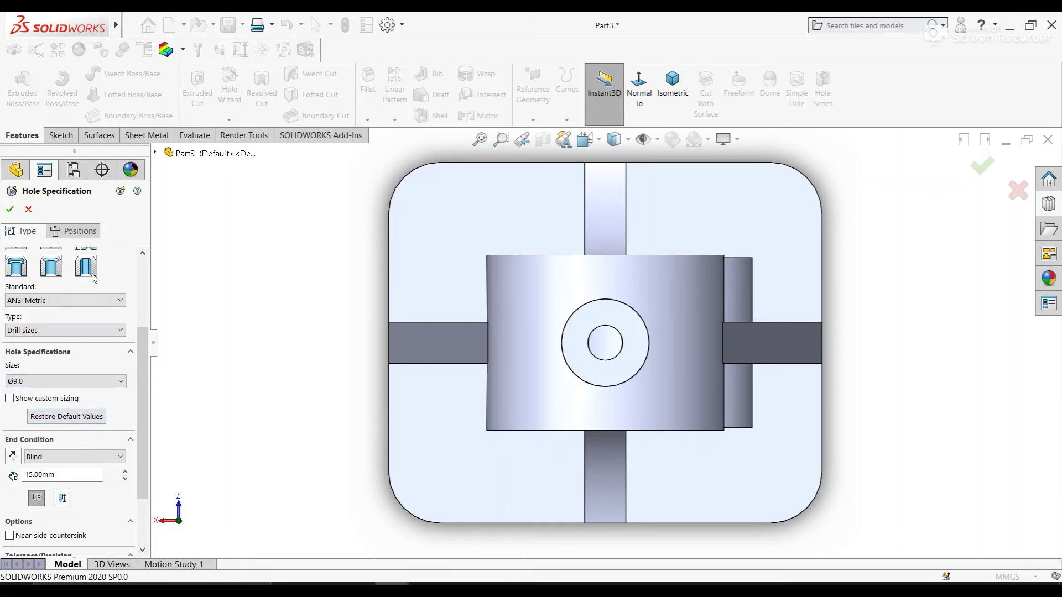
pyautogui.click(72, 231)
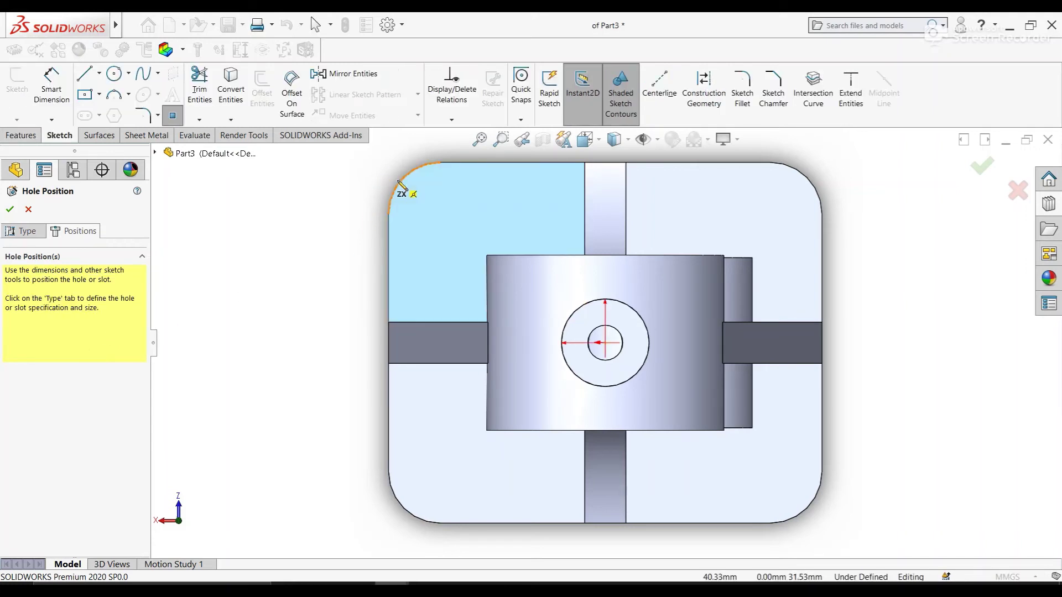
# - Place four Ø9.0 holes, one near each base plate corner, and confirm
pyautogui.click(440, 213)
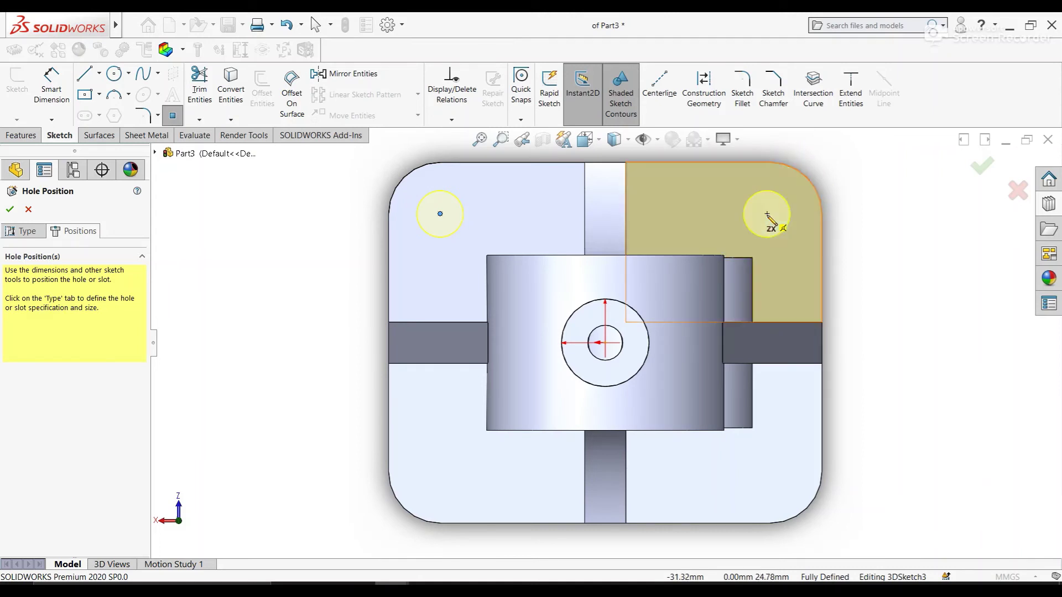
pyautogui.click(770, 214)
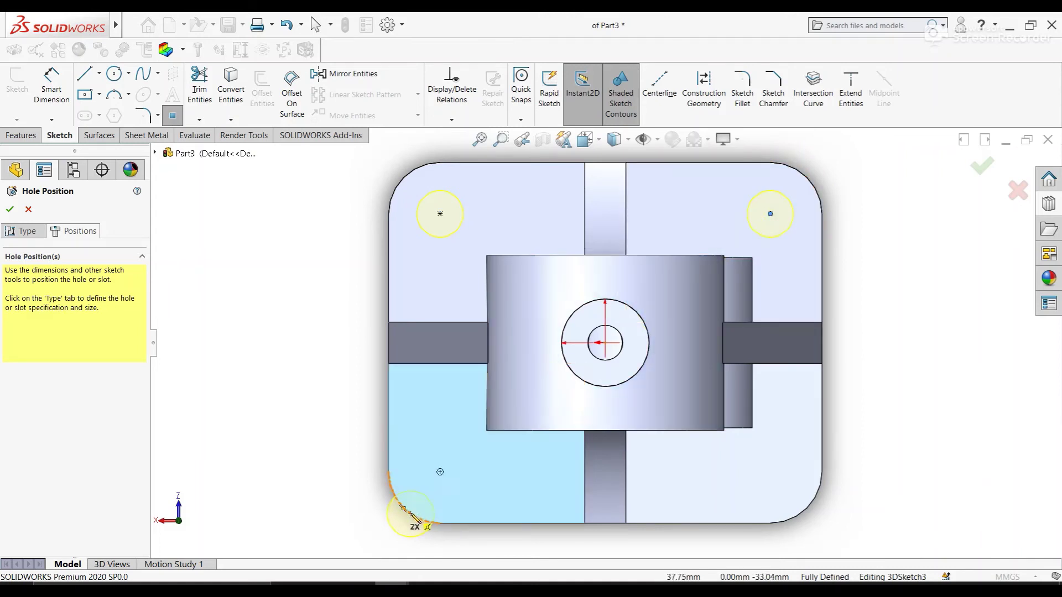
pyautogui.click(435, 478)
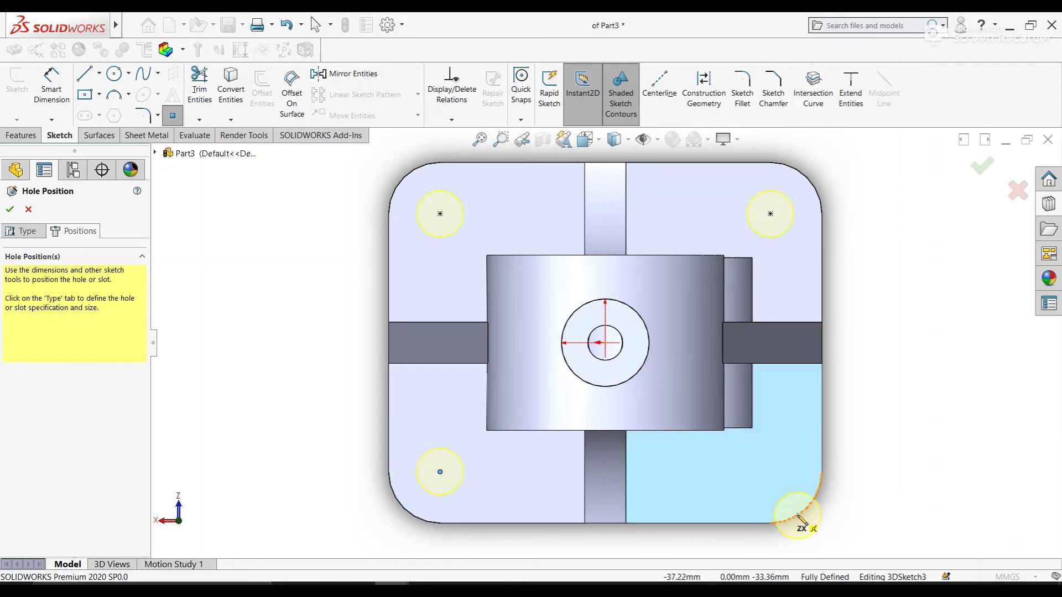
pyautogui.click(782, 496)
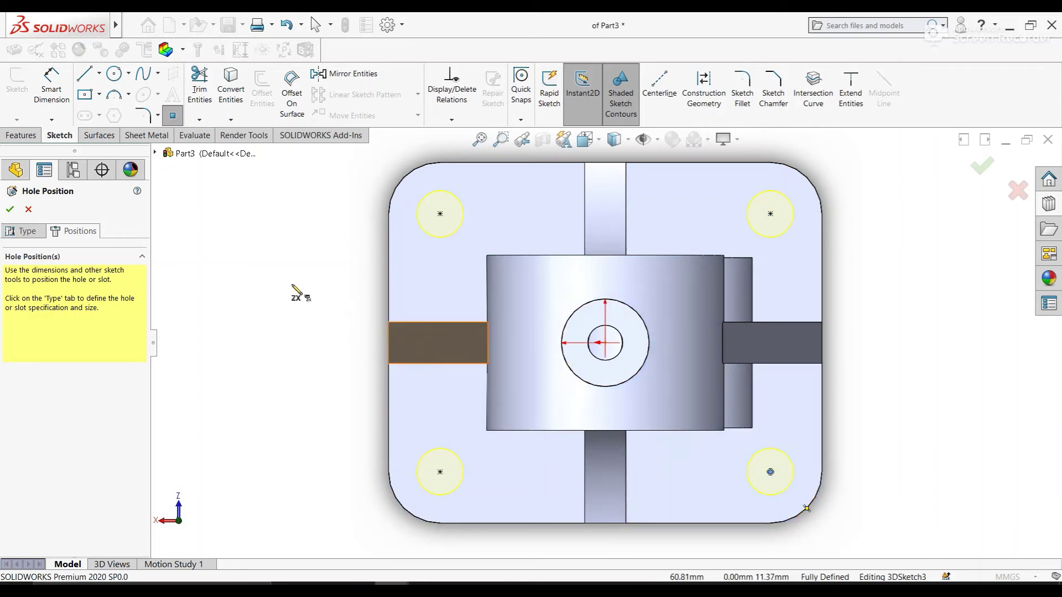
pyautogui.rightClick(295, 288)
pyautogui.click(319, 299)
pyautogui.click(8, 210)
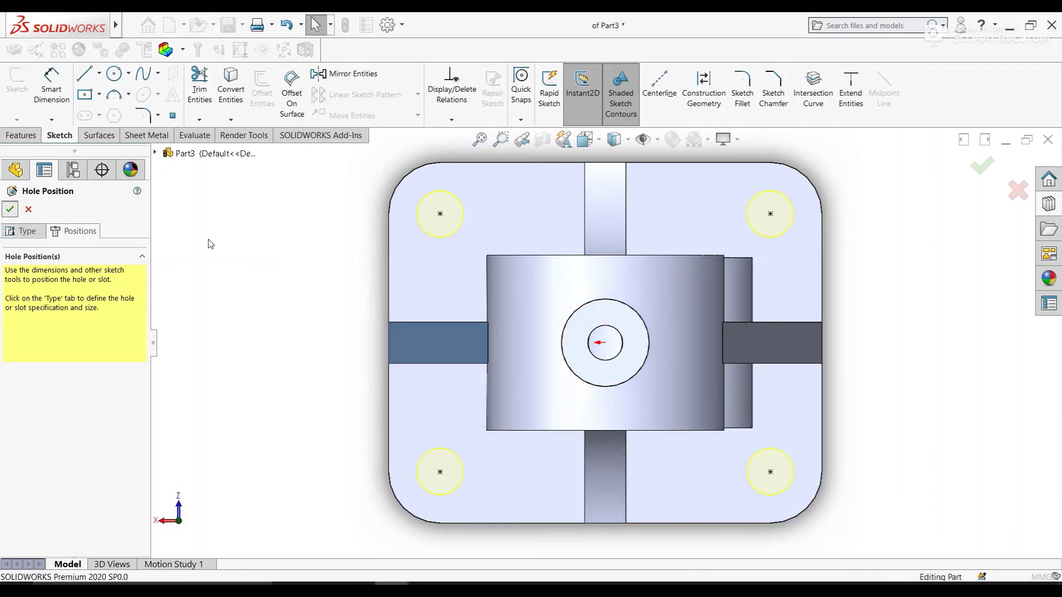
pyautogui.moveTo(602, 332); pyautogui.dragTo(650, 326, button='middle')
# - Fit the part in isometric view and cancel an accidental Lofted Cut
pyautogui.press('f')
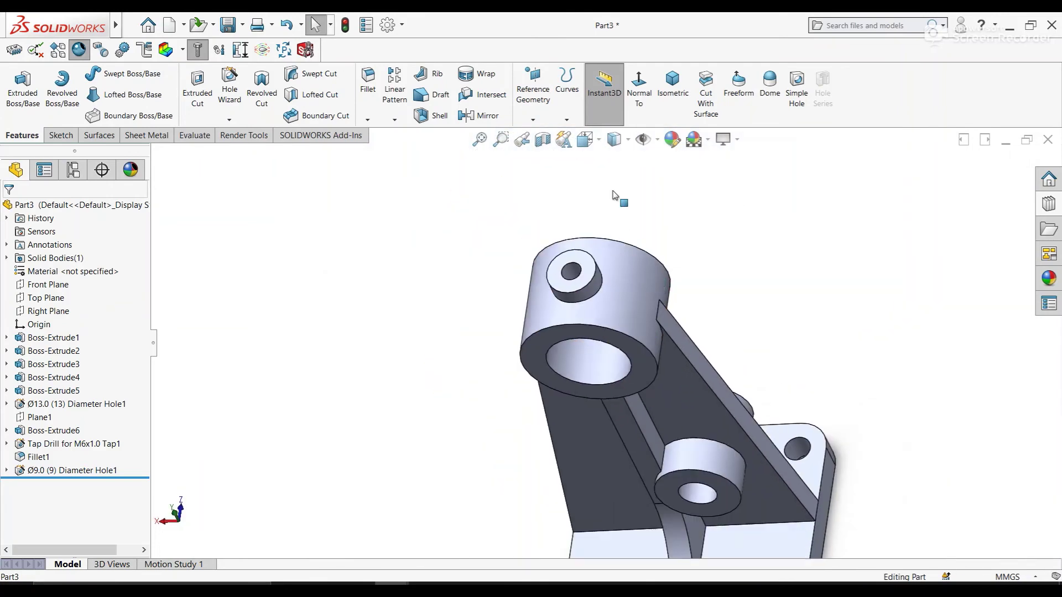
pyautogui.click(673, 89)
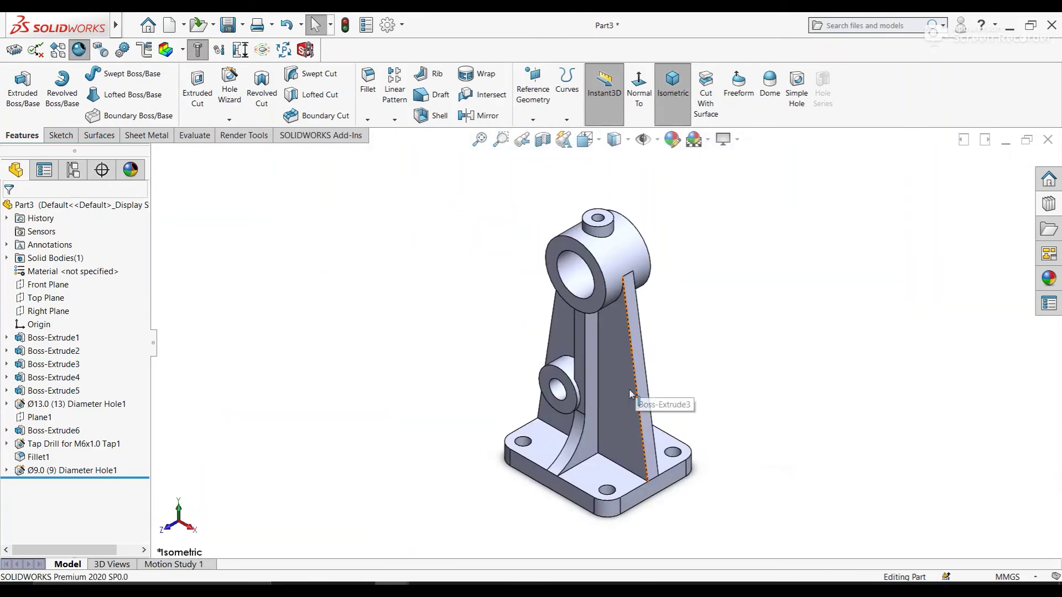
pyautogui.moveTo(640, 358)
pyautogui.mouseDown(button='middle')
pyautogui.moveTo(671, 339)
pyautogui.moveTo(666, 363)
pyautogui.mouseUp(button='middle')
pyautogui.scroll(-3, 729, 350)
pyautogui.scroll(2, 730, 350)
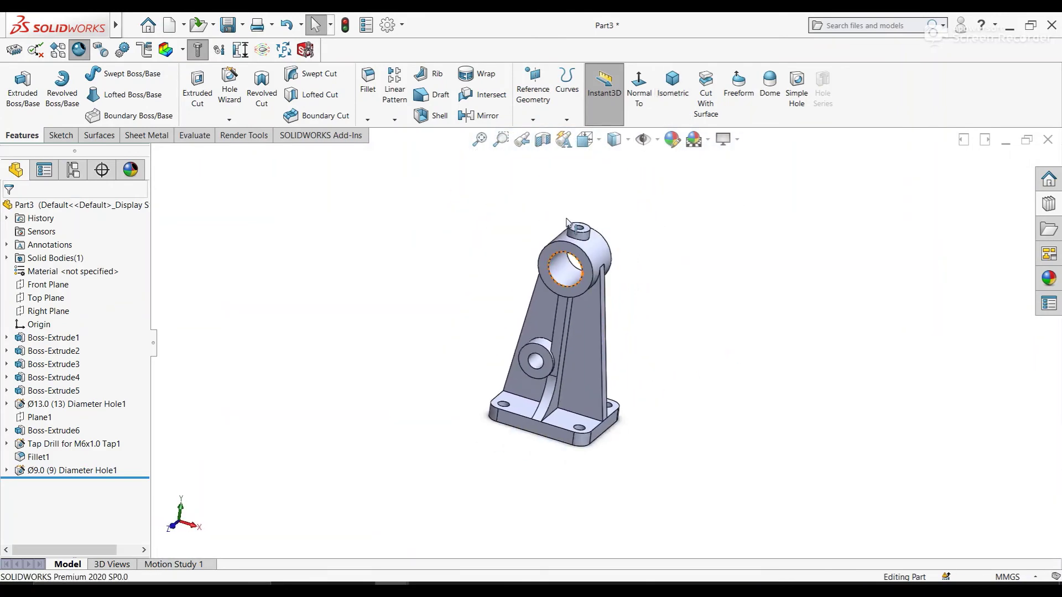
pyautogui.moveTo(606, 375)
pyautogui.mouseDown(button='middle')
pyautogui.moveTo(620, 360)
pyautogui.moveTo(514, 273)
pyautogui.mouseUp(button='middle')
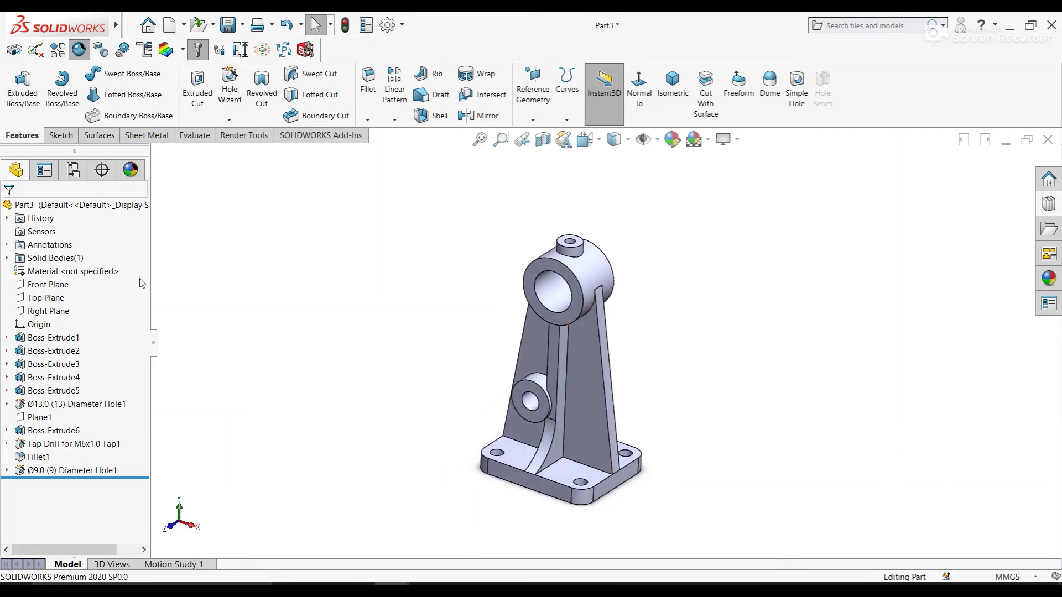
pyautogui.click(352, 100)
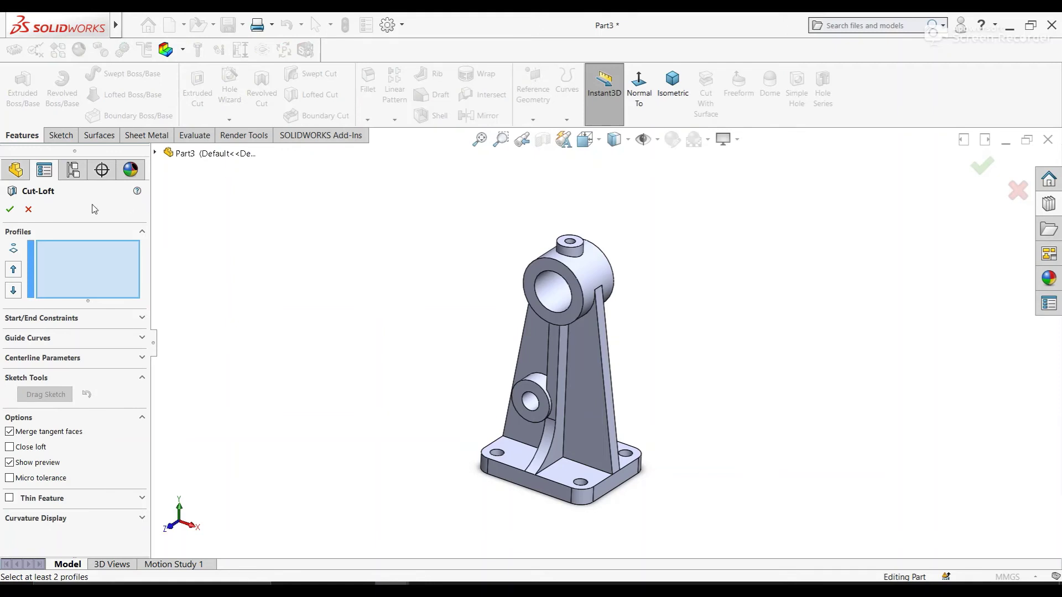
pyautogui.click(28, 209)
# - Start a 2 mm fillet on the top boss's circular and surrounding edges
pyautogui.click(368, 83)
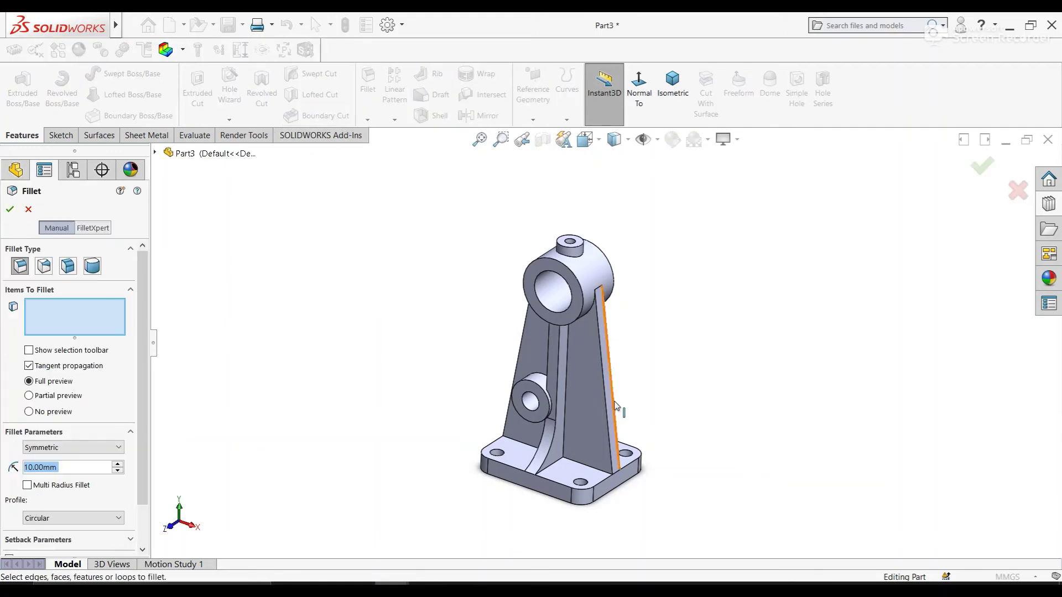
pyautogui.keyDown('ctrl'); pyautogui.moveTo(570, 501); pyautogui.dragTo(576, 474, button='middle'); pyautogui.keyUp('ctrl')
pyautogui.scroll(-2, 577, 475)
pyautogui.write('2')
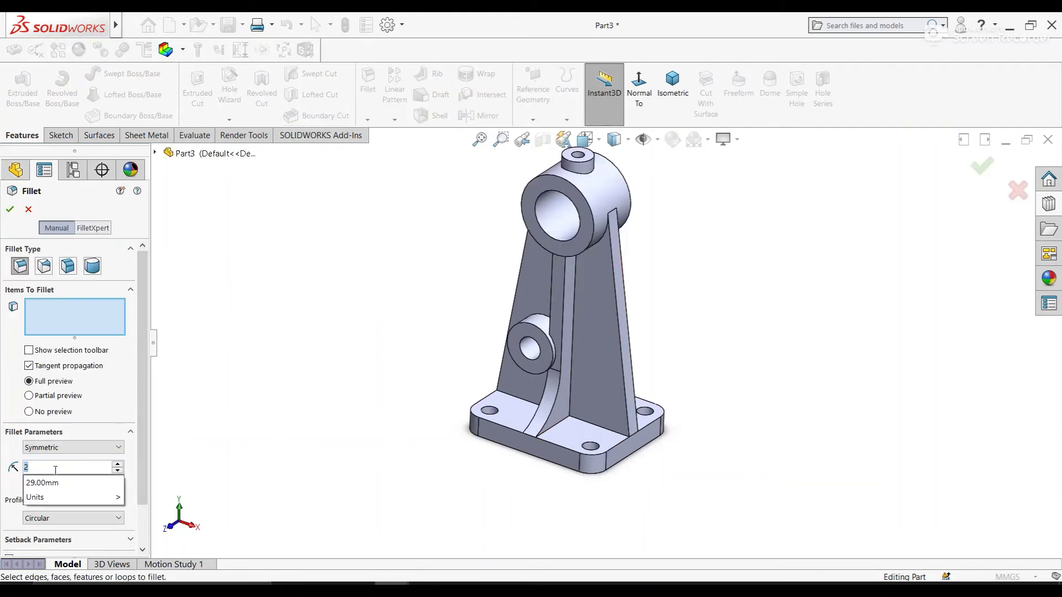
pyautogui.press('Return')
pyautogui.click(584, 173)
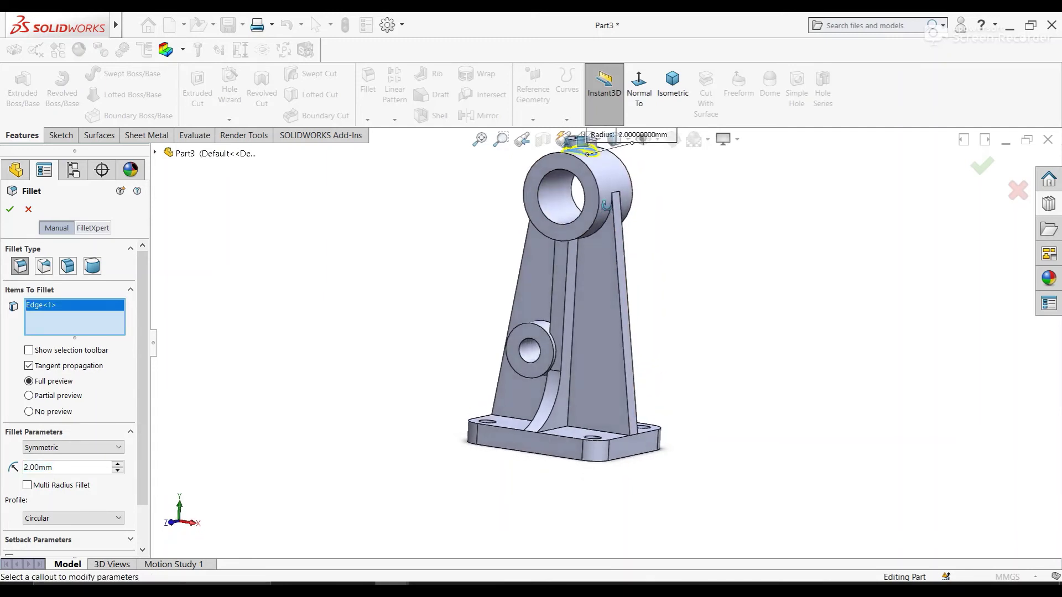
pyautogui.moveTo(614, 260)
pyautogui.mouseDown(button='middle')
pyautogui.moveTo(603, 230)
pyautogui.moveTo(556, 249)
pyautogui.moveTo(729, 303)
pyautogui.moveTo(719, 299)
pyautogui.mouseUp(button='middle')
pyautogui.click(603, 229)
pyautogui.click(556, 248)
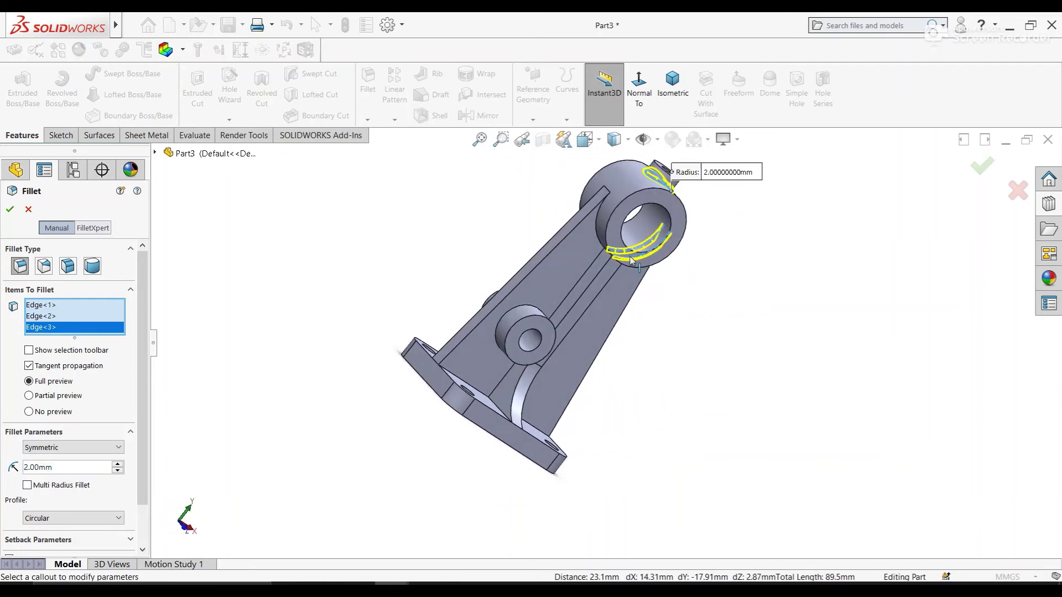
pyautogui.click(597, 235)
pyautogui.moveTo(597, 235)
pyautogui.mouseDown(button='middle')
pyautogui.moveTo(636, 267)
pyautogui.moveTo(680, 412)
pyautogui.mouseUp(button='middle')
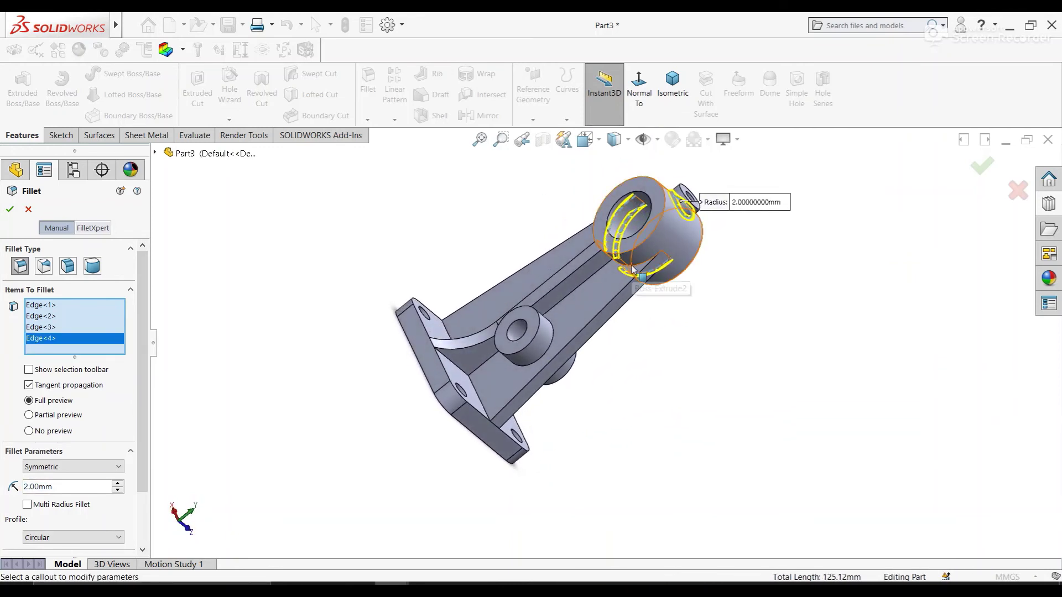
# - Add the long rib and web edges, removing the wrongly picked web face
pyautogui.click(605, 279)
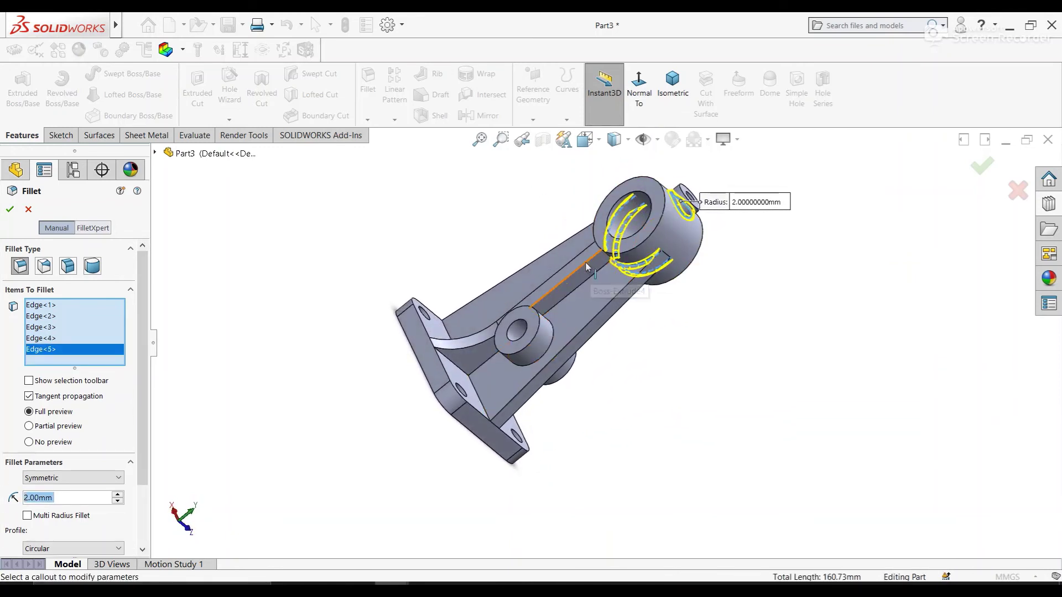
pyautogui.click(545, 297)
pyautogui.click(579, 260)
pyautogui.moveTo(610, 294)
pyautogui.mouseDown(button='middle')
pyautogui.moveTo(578, 311)
pyautogui.moveTo(526, 253)
pyautogui.moveTo(589, 313)
pyautogui.moveTo(496, 275)
pyautogui.mouseUp(button='middle')
pyautogui.click(581, 316)
pyautogui.click(588, 313)
pyautogui.click(612, 308)
pyautogui.click(611, 338)
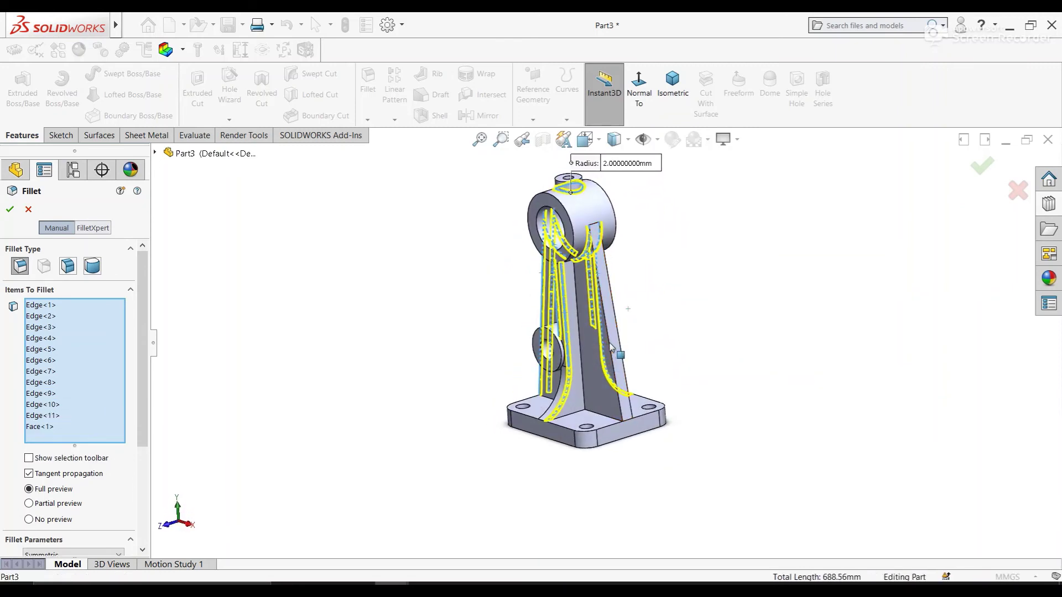
pyautogui.rightClick(102, 427)
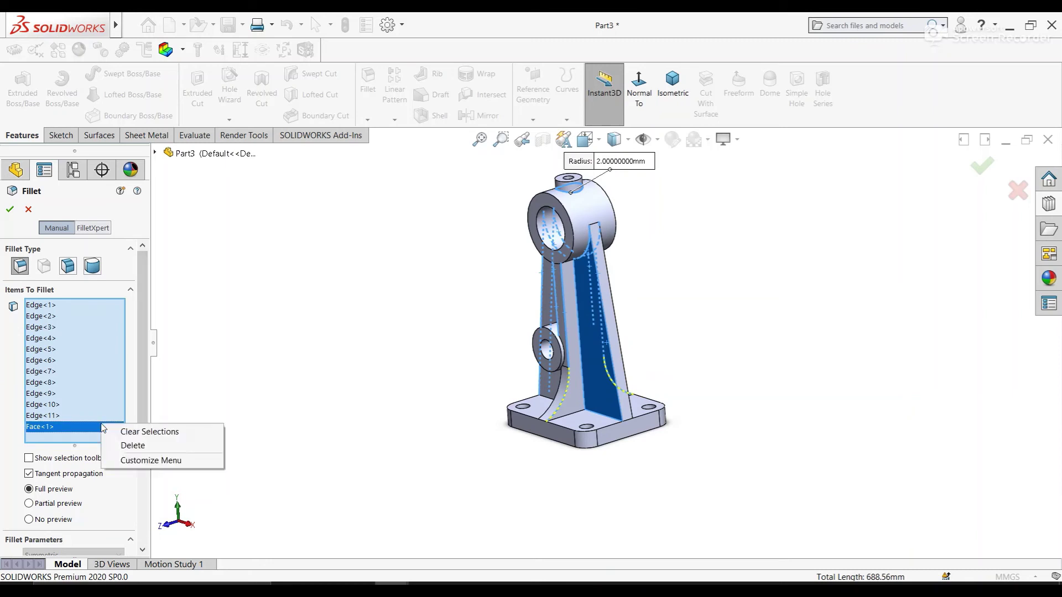
pyautogui.click(127, 446)
pyautogui.click(611, 358)
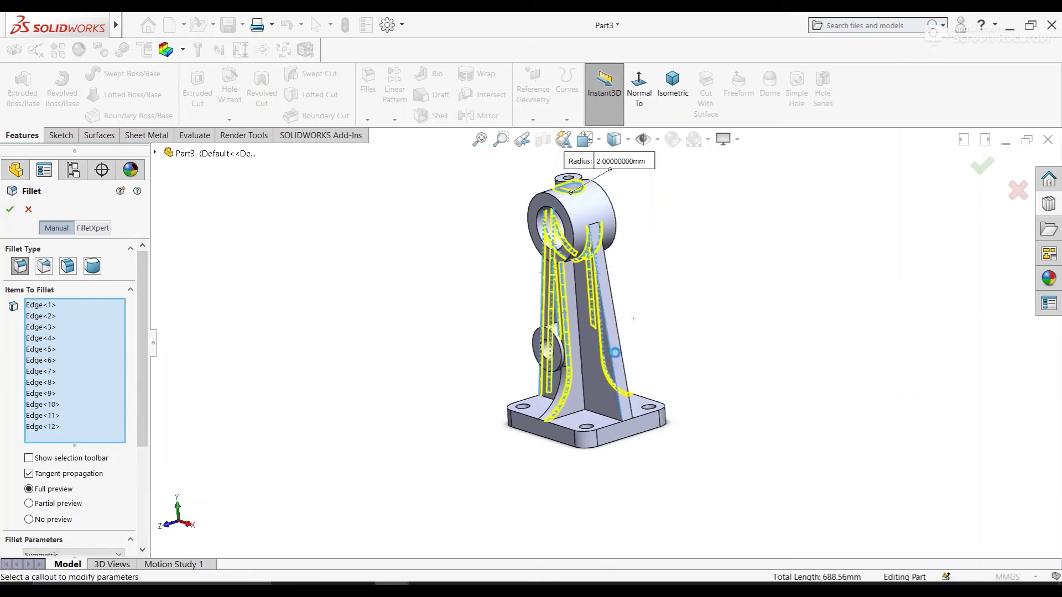
# - Add edges near the base, drop the extra edge, and confirm Fillet2
pyautogui.moveTo(611, 358); pyautogui.dragTo(570, 434, button='middle')
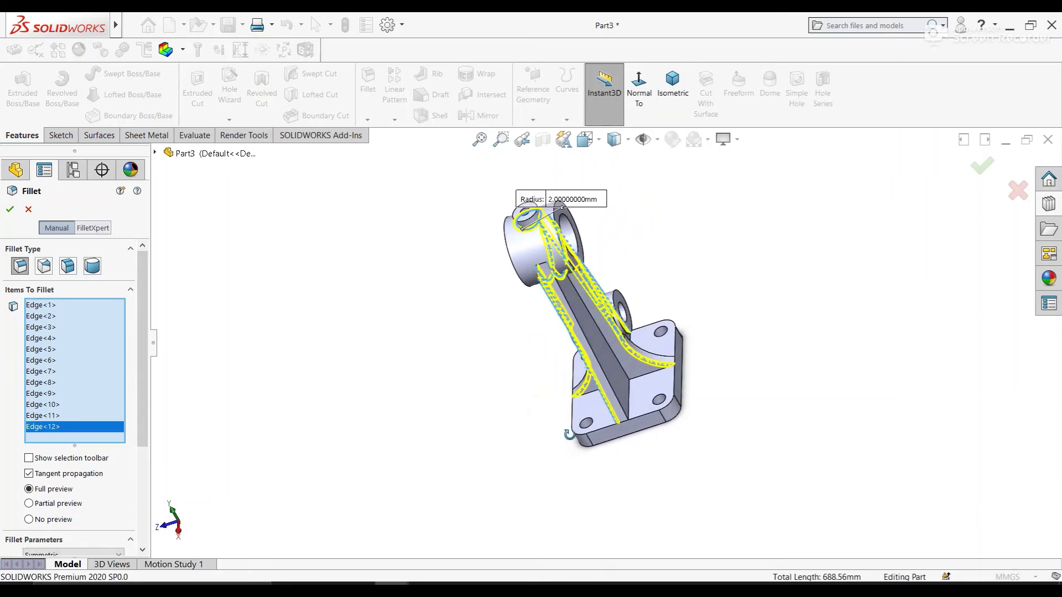
pyautogui.click(618, 395)
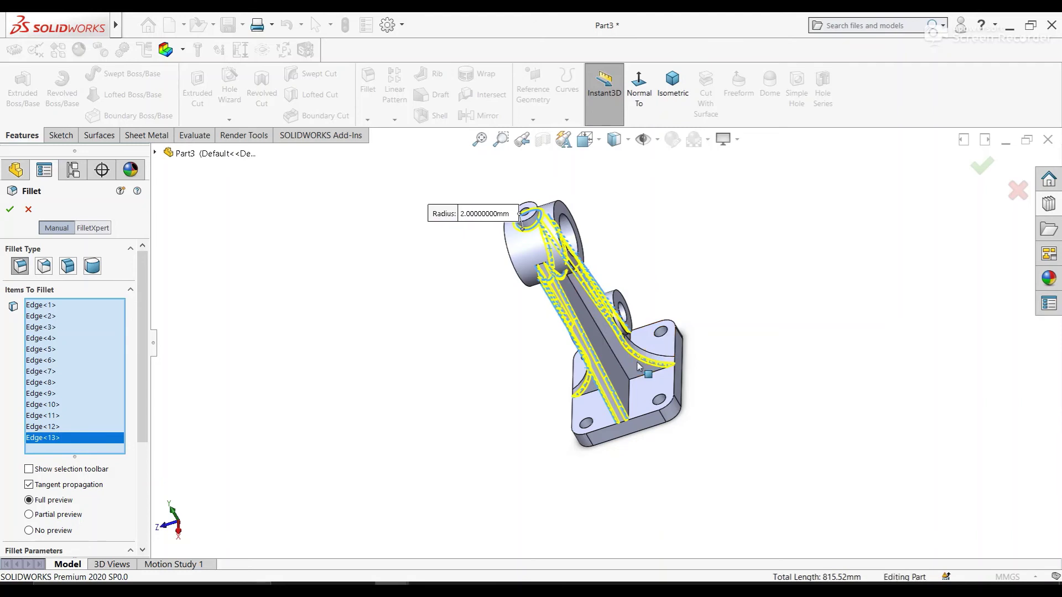
pyautogui.moveTo(633, 280)
pyautogui.mouseDown(button='middle')
pyautogui.moveTo(609, 299)
pyautogui.moveTo(756, 291)
pyautogui.moveTo(763, 301)
pyautogui.moveTo(622, 365)
pyautogui.mouseUp(button='middle')
pyautogui.click(519, 394)
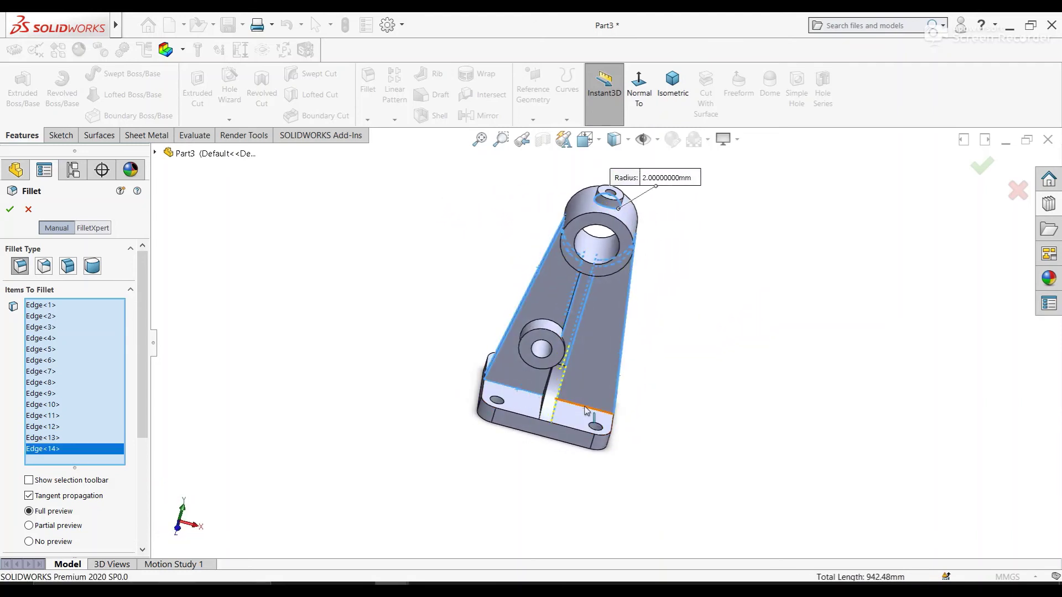
pyautogui.rightClick(65, 448)
pyautogui.click(88, 468)
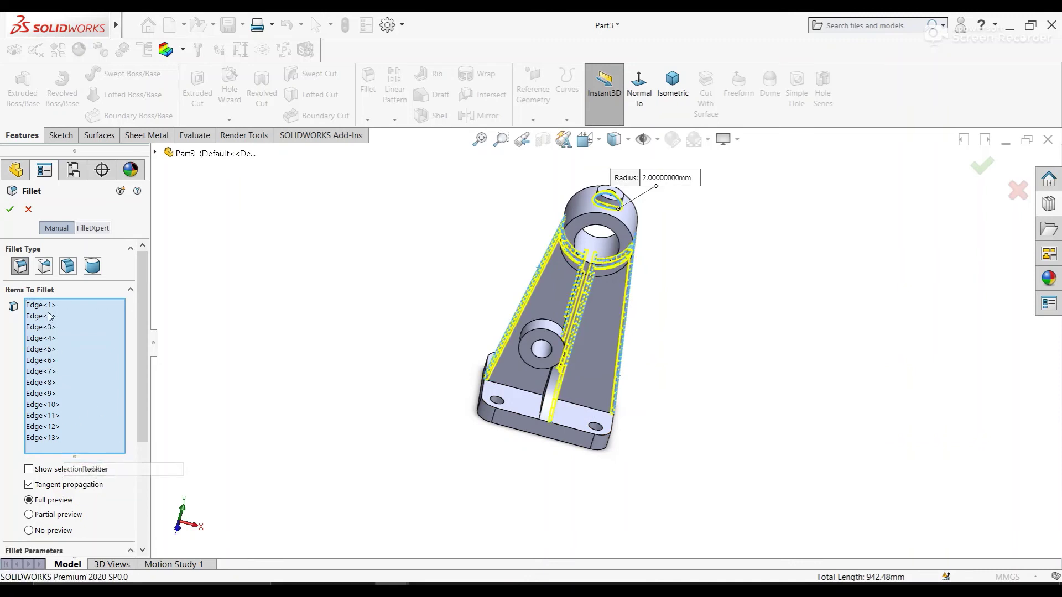
pyautogui.click(10, 209)
pyautogui.moveTo(404, 274)
pyautogui.mouseDown(button='middle')
pyautogui.moveTo(479, 263)
pyautogui.moveTo(503, 324)
pyautogui.moveTo(203, 413)
pyautogui.mouseUp(button='middle')
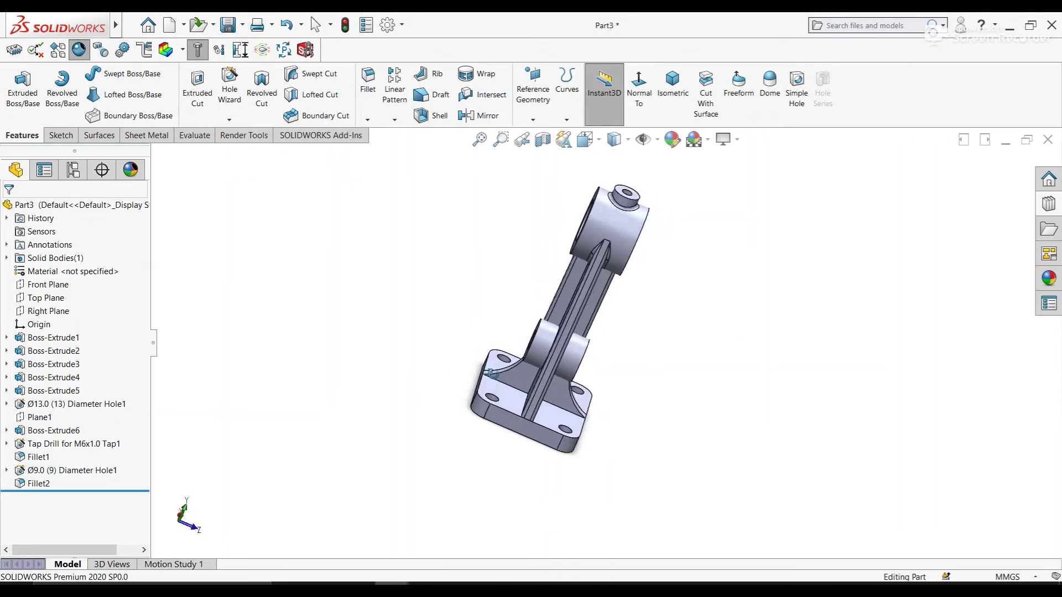
# - Reopen Fillet2 for editing and add two more edges
pyautogui.click(39, 484)
pyautogui.rightClick(39, 483)
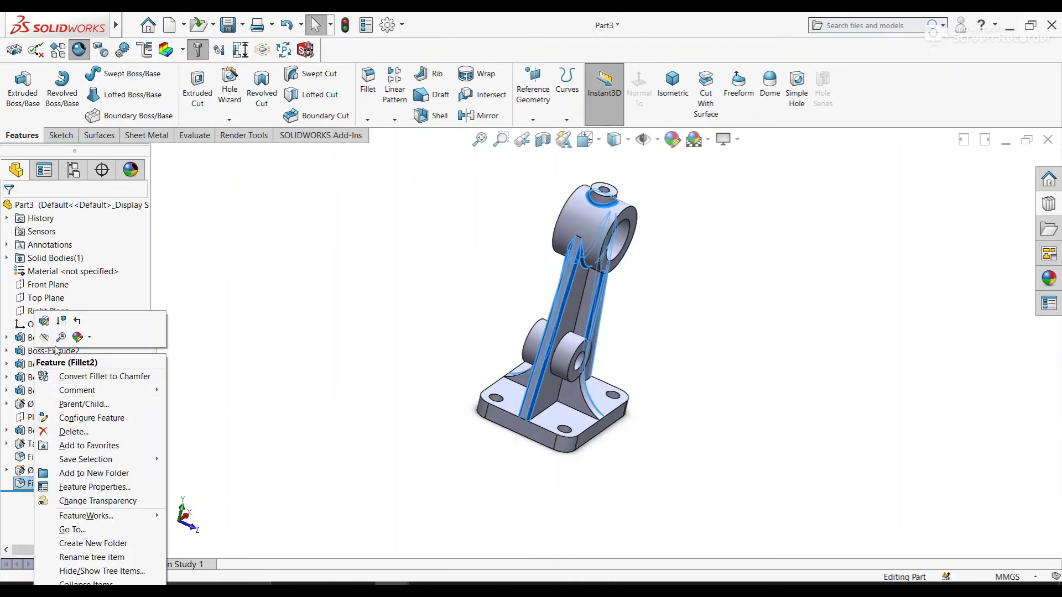
pyautogui.click(47, 321)
pyautogui.moveTo(619, 331)
pyautogui.mouseDown(button='middle')
pyautogui.moveTo(658, 363)
pyautogui.moveTo(692, 491)
pyautogui.moveTo(595, 465)
pyautogui.mouseUp(button='middle')
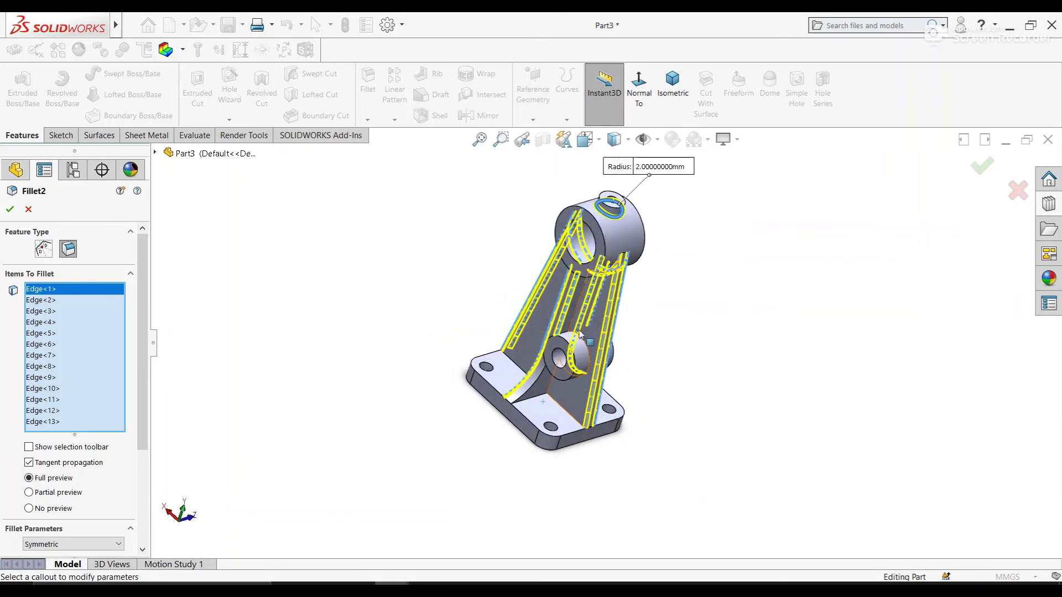
pyautogui.click(555, 389)
pyautogui.moveTo(556, 388)
pyautogui.mouseDown(button='middle')
pyautogui.moveTo(612, 367)
pyautogui.moveTo(625, 423)
pyautogui.mouseUp(button='middle')
pyautogui.click(519, 386)
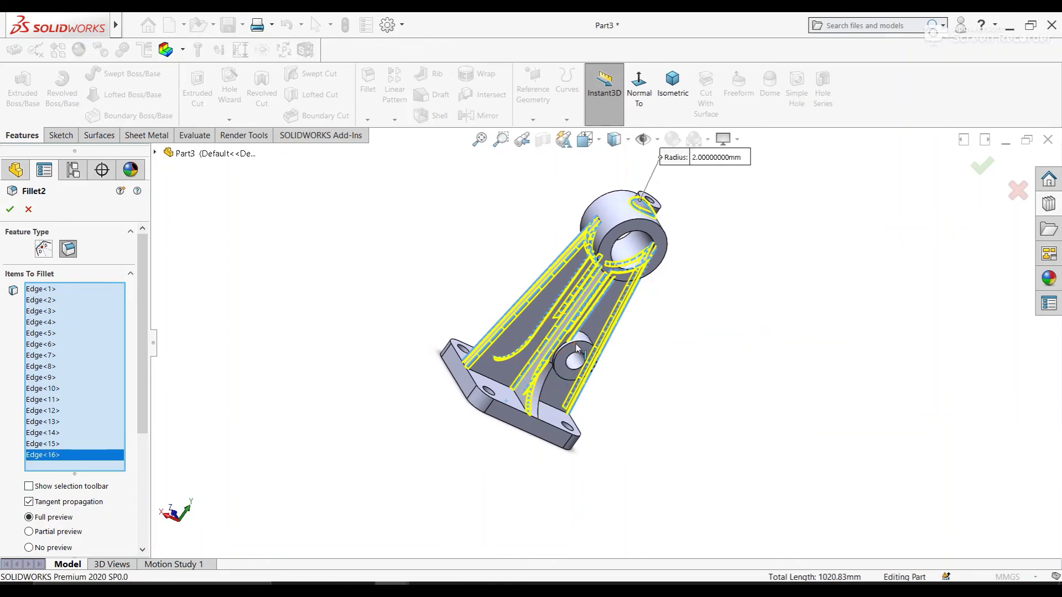
# - Add the remaining rib edges and accept Fillet2 at 2 mm with 19 edges
pyautogui.moveTo(520, 386)
pyautogui.mouseDown(button='middle')
pyautogui.moveTo(492, 263)
pyautogui.moveTo(405, 280)
pyautogui.moveTo(391, 321)
pyautogui.moveTo(415, 307)
pyautogui.mouseUp(button='middle')
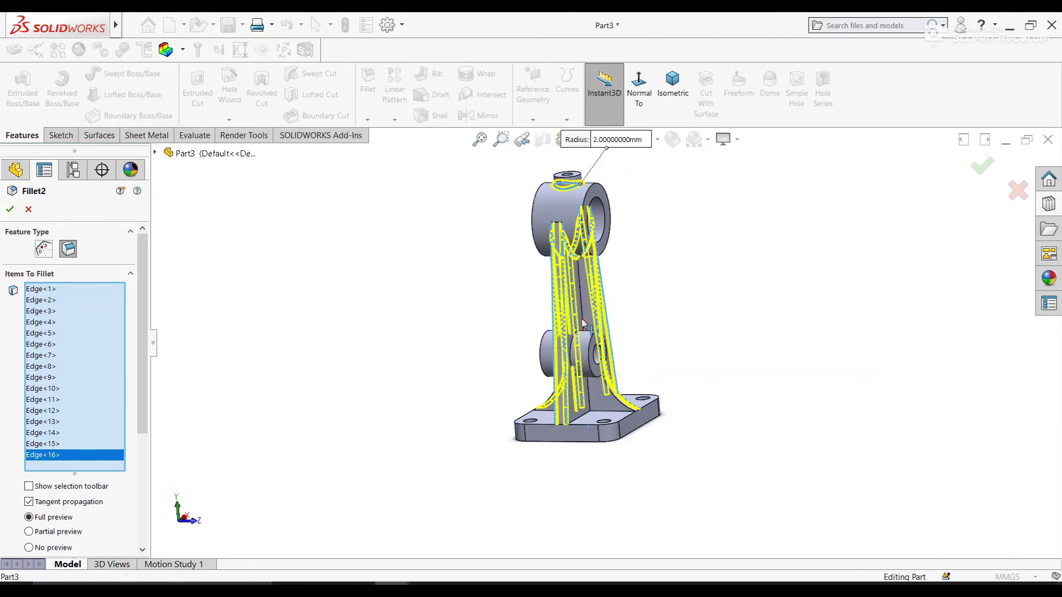
pyautogui.click(584, 400)
pyautogui.click(590, 407)
pyautogui.moveTo(632, 343)
pyautogui.mouseDown(button='middle')
pyautogui.moveTo(531, 436)
pyautogui.moveTo(578, 435)
pyautogui.mouseUp(button='middle')
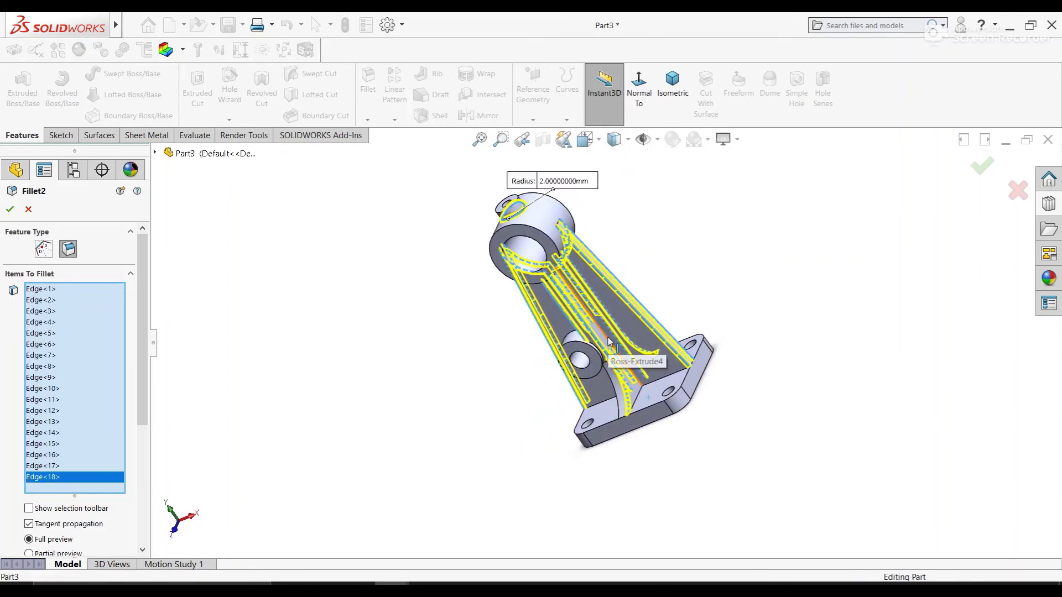
pyautogui.click(622, 360)
pyautogui.moveTo(622, 359)
pyautogui.mouseDown(button='middle')
pyautogui.moveTo(648, 269)
pyautogui.moveTo(544, 293)
pyautogui.moveTo(660, 267)
pyautogui.moveTo(687, 284)
pyautogui.moveTo(516, 277)
pyautogui.moveTo(460, 289)
pyautogui.moveTo(382, 194)
pyautogui.mouseUp(button='middle')
pyautogui.click(10, 209)
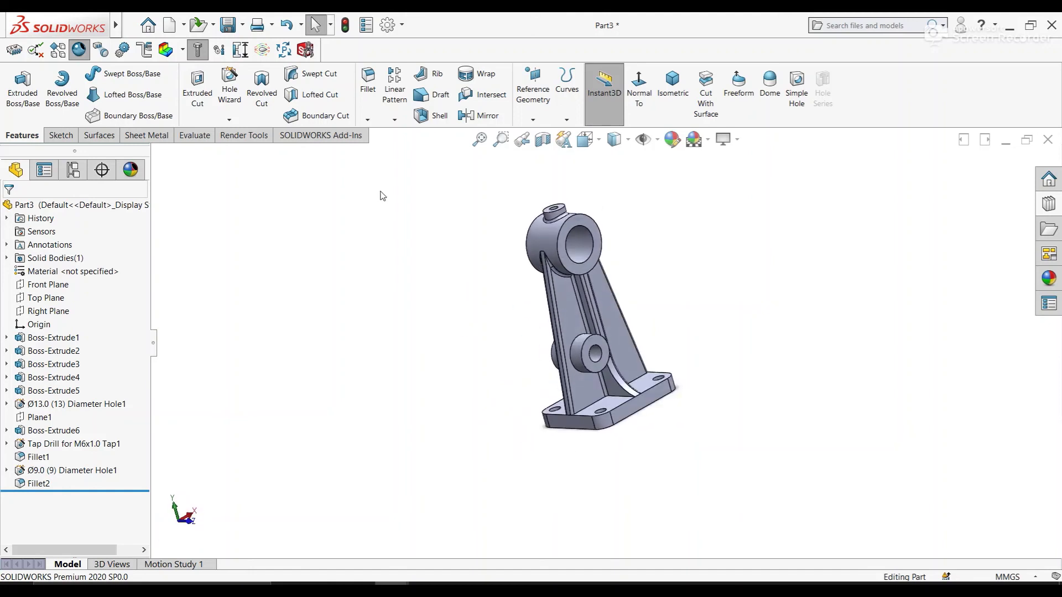
# - Fillet the four rib-to-base junction edges at 2 mm, dropping the stray front edge
pyautogui.click(371, 100)
pyautogui.scroll(-2, 591, 396)
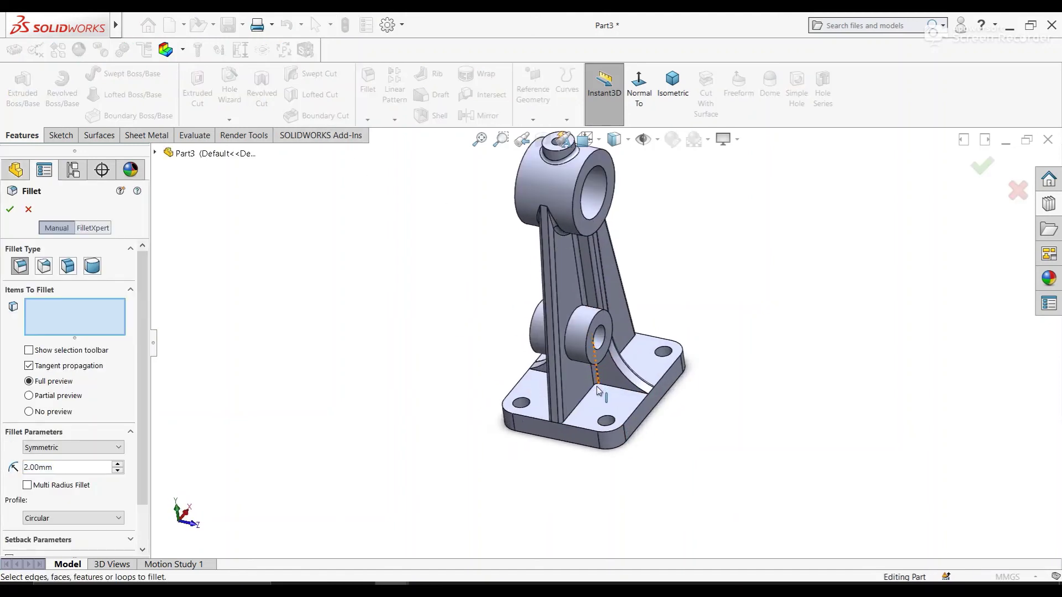
pyautogui.scroll(-2, 591, 396)
pyautogui.click(582, 401)
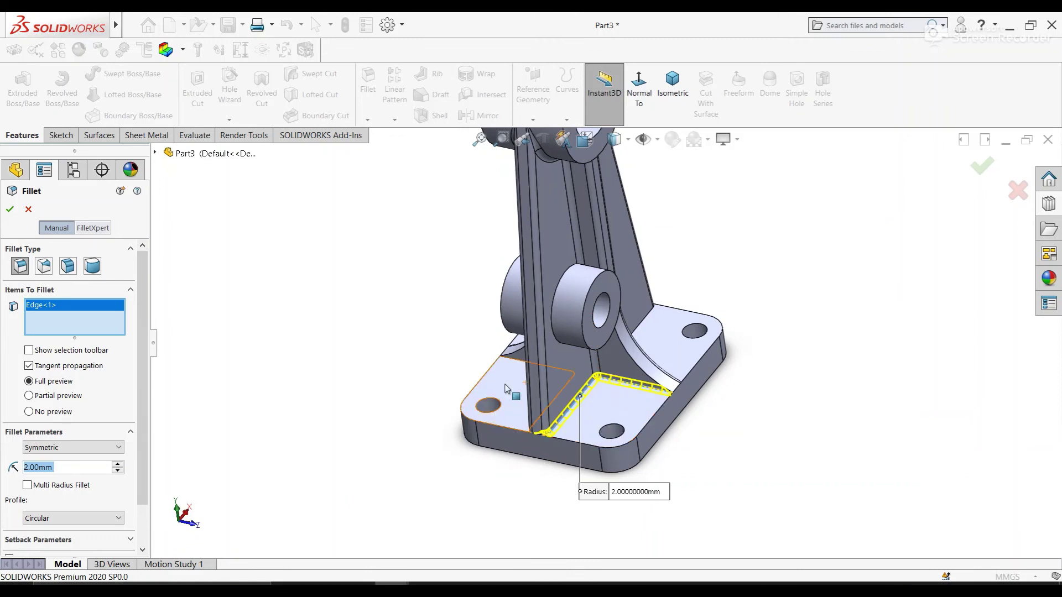
pyautogui.moveTo(505, 389); pyautogui.dragTo(523, 372, button='middle')
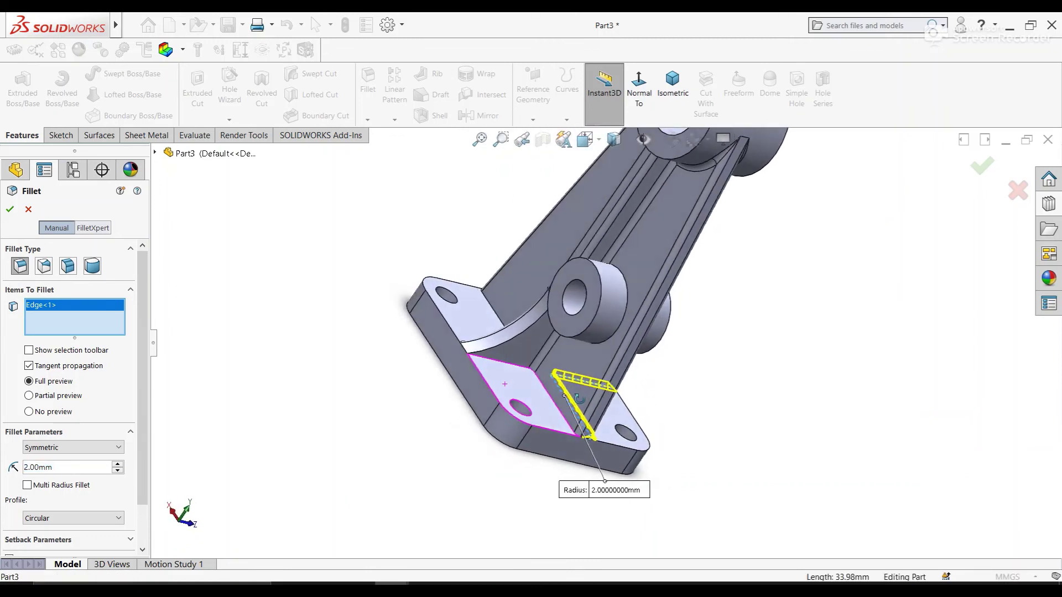
pyautogui.click(520, 371)
pyautogui.moveTo(514, 362)
pyautogui.mouseDown(button='middle')
pyautogui.moveTo(489, 335)
pyautogui.moveTo(686, 315)
pyautogui.mouseUp(button='middle')
pyautogui.click(476, 312)
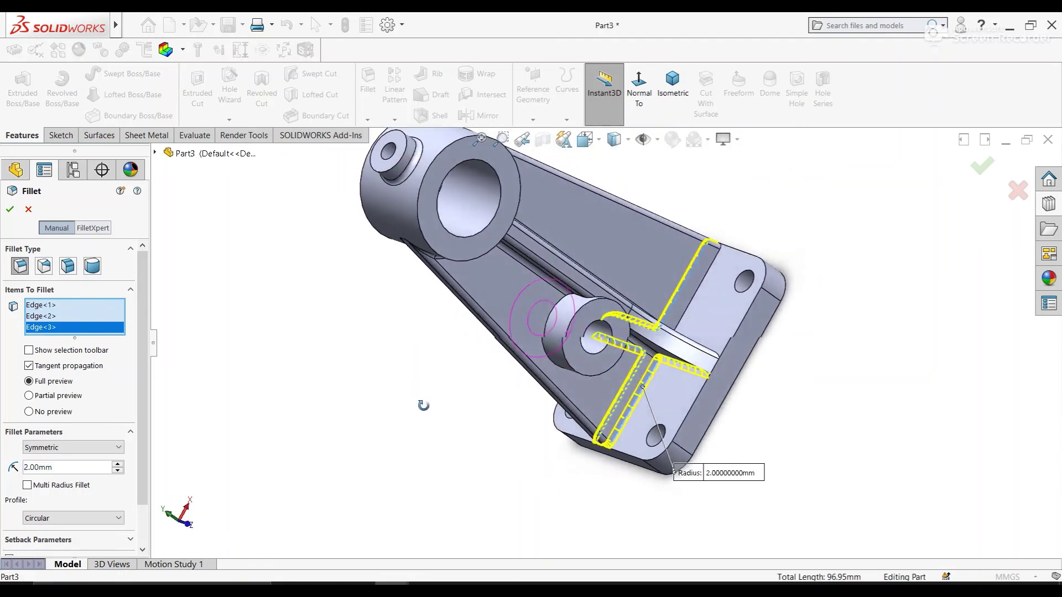
pyautogui.click(690, 310)
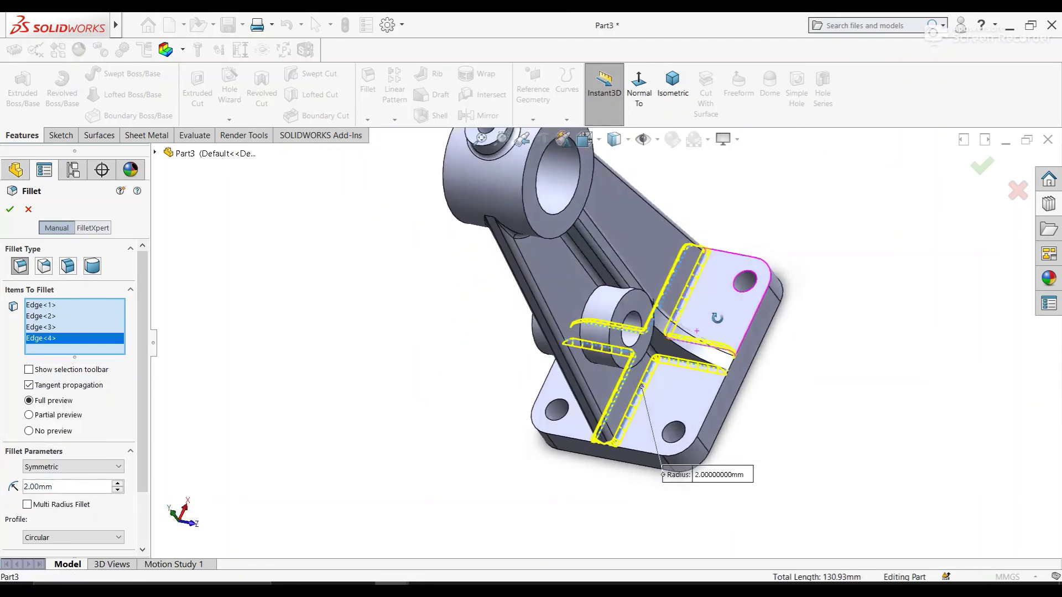
pyautogui.moveTo(689, 310); pyautogui.dragTo(679, 349, button='middle')
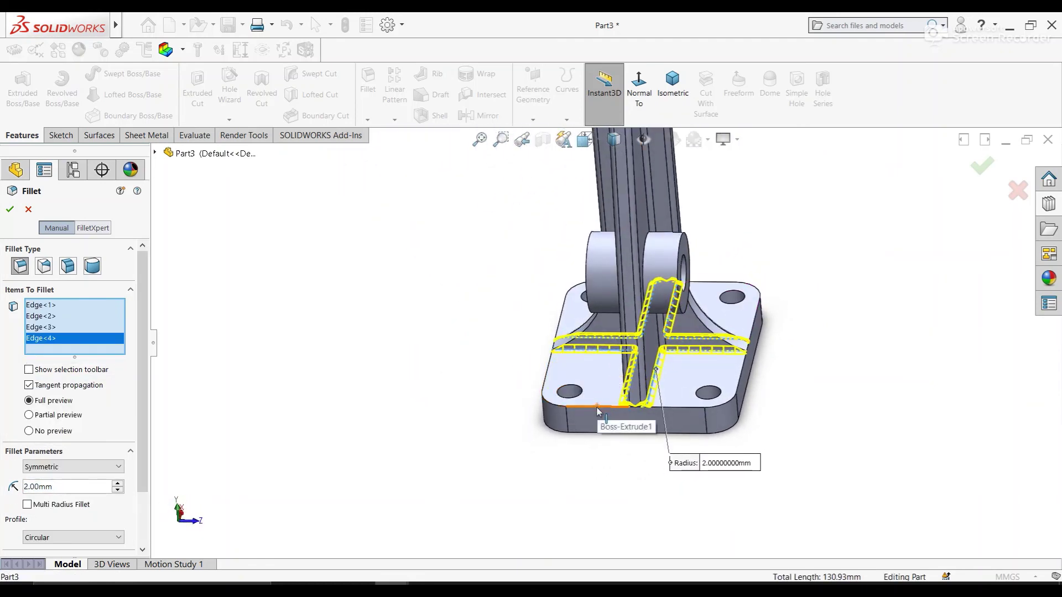
pyautogui.click(619, 408)
pyautogui.rightClick(88, 350)
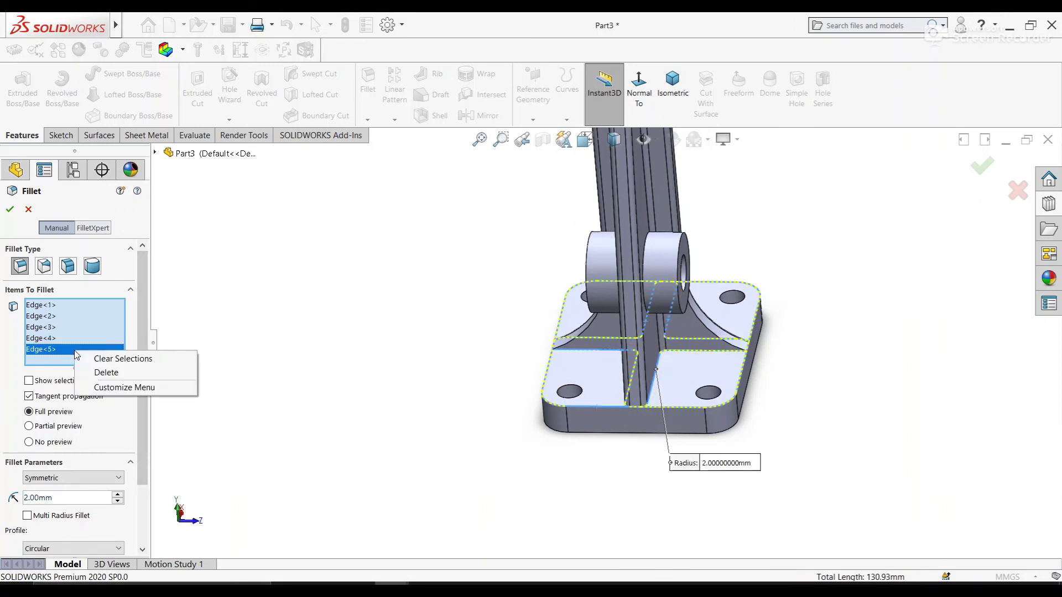
pyautogui.click(103, 370)
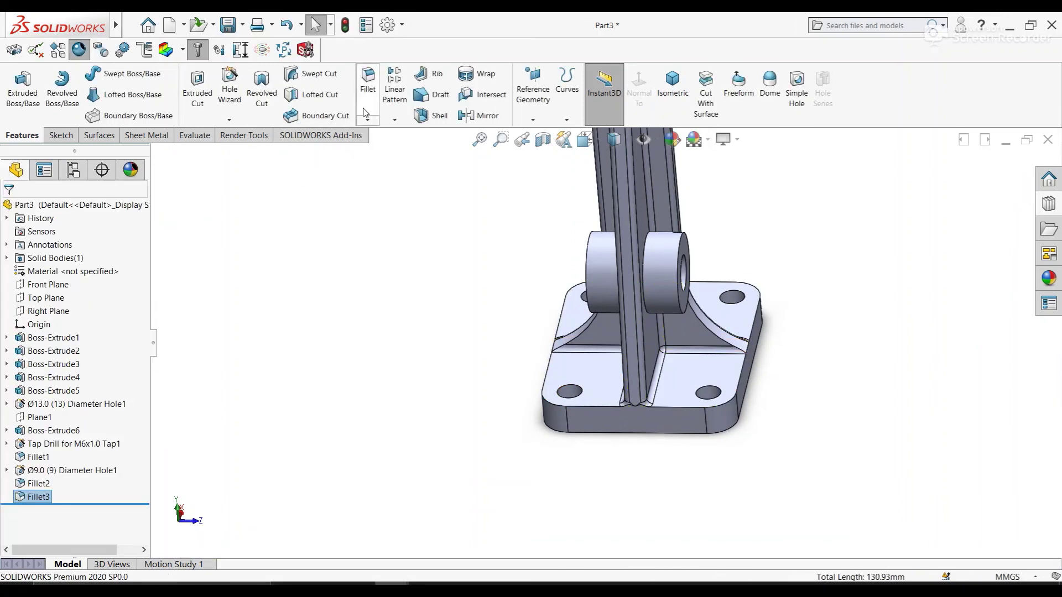
# - Add a 2 mm fillet on the base plate's front, right and left top edges
pyautogui.click(368, 83)
pyautogui.click(592, 408)
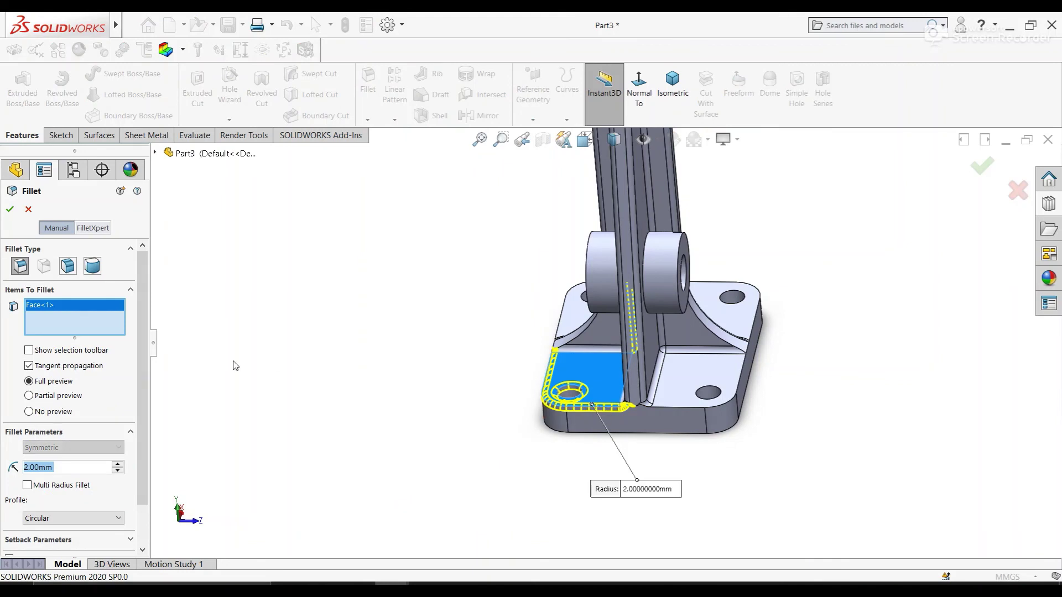
pyautogui.rightClick(34, 308)
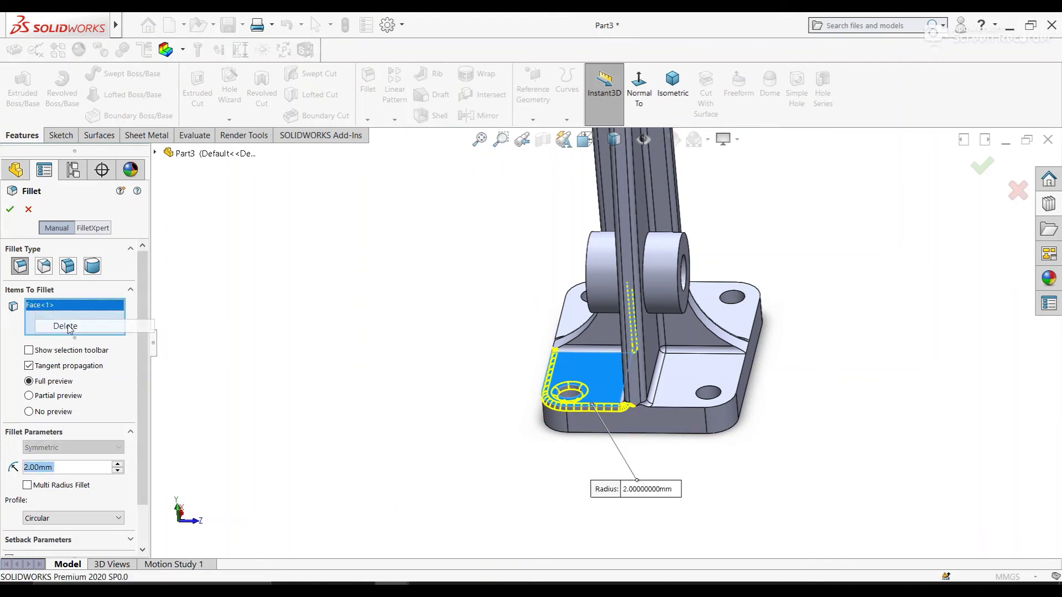
pyautogui.click(67, 325)
pyautogui.click(583, 406)
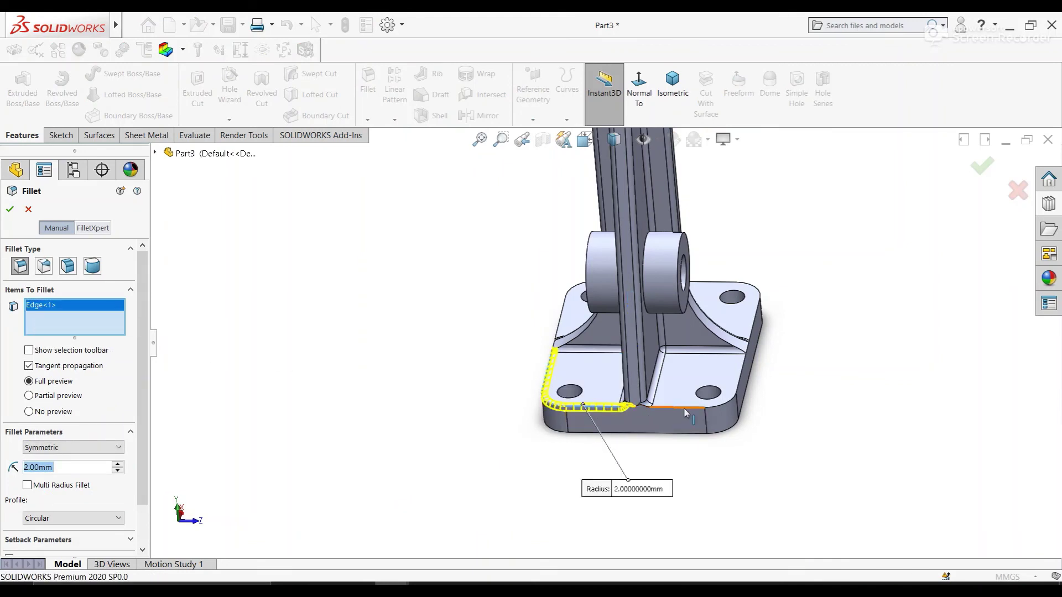
pyautogui.click(685, 412)
pyautogui.moveTo(684, 413); pyautogui.dragTo(786, 315, button='middle')
pyautogui.click(750, 335)
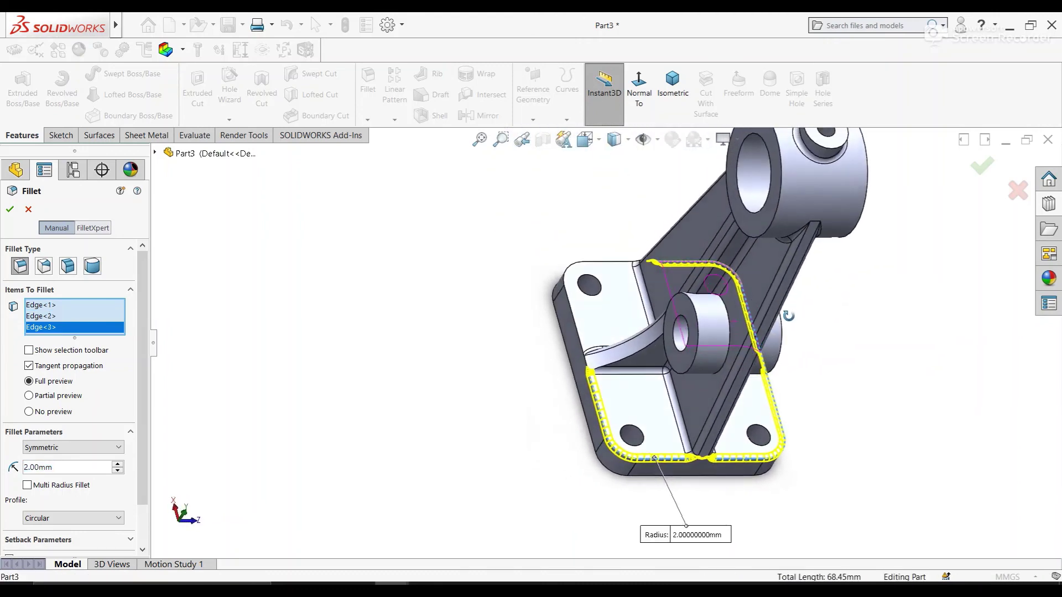
pyautogui.click(582, 331)
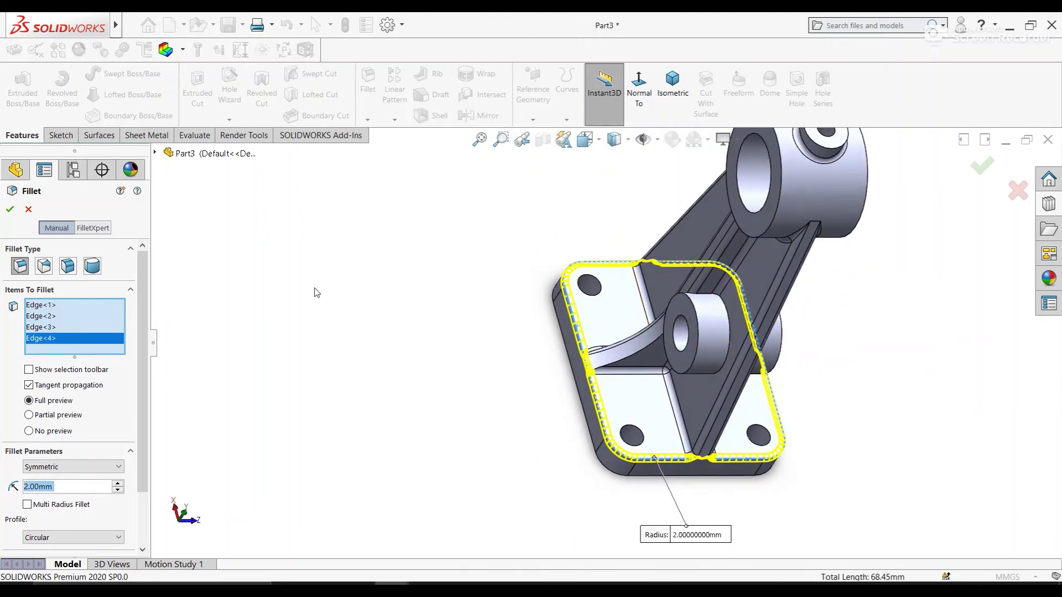
pyautogui.click(11, 209)
pyautogui.scroll(3, 754, 246)
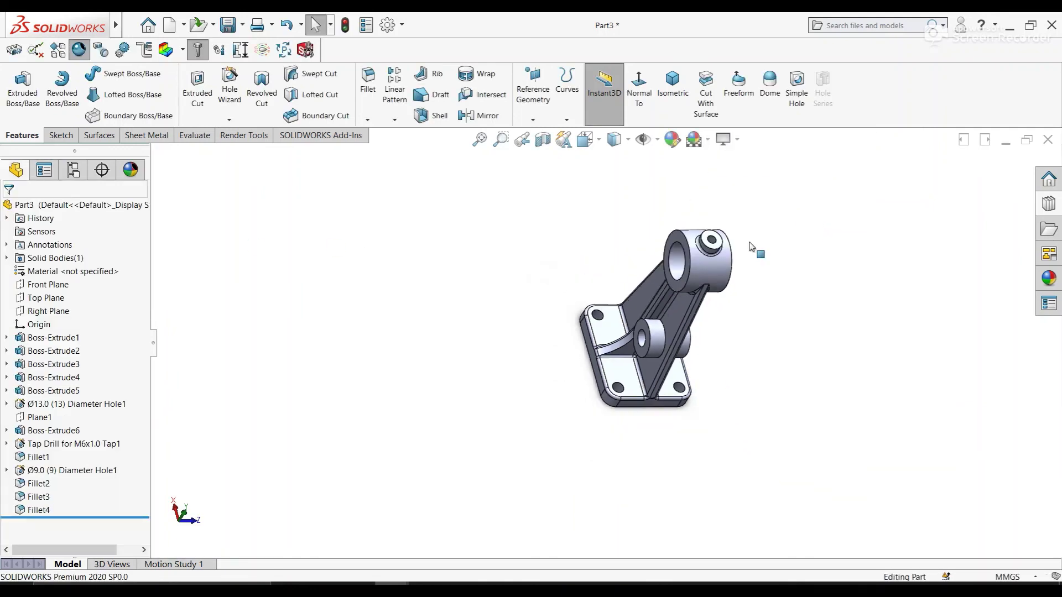
pyautogui.moveTo(754, 247); pyautogui.dragTo(727, 230, button='middle')
# - Switch to isometric view and apply Gray Cast Iron from the Iron materials to the part
pyautogui.click(669, 114)
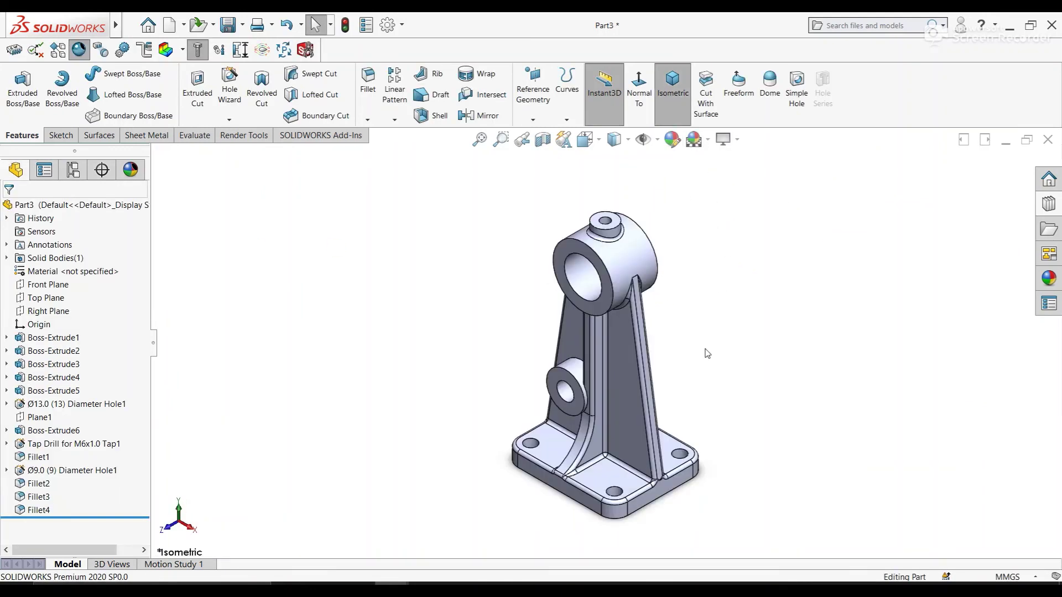
pyautogui.rightClick(107, 276)
pyautogui.click(232, 278)
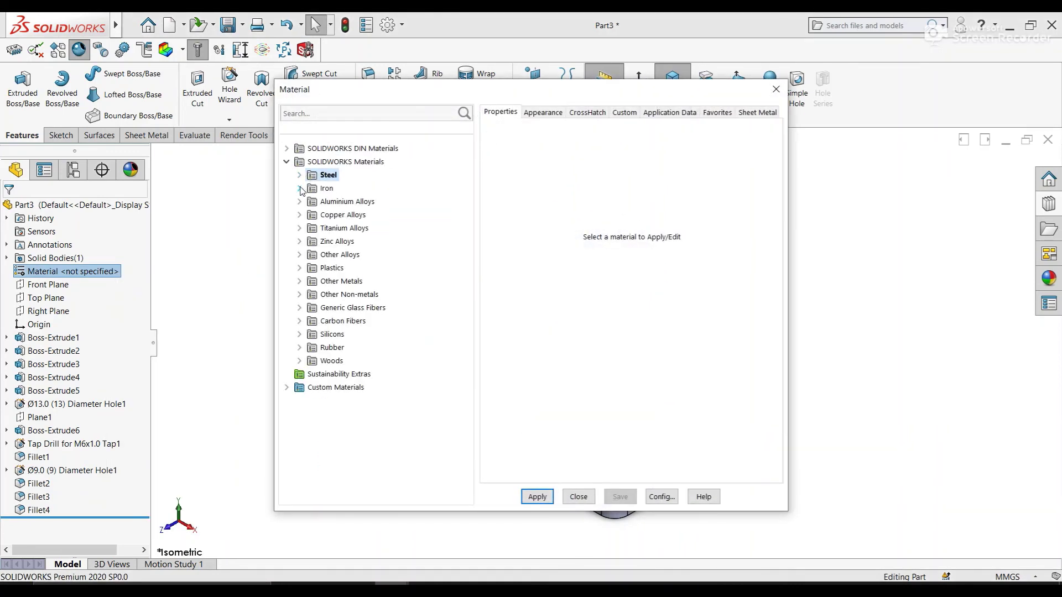
pyautogui.click(300, 188)
pyautogui.click(347, 229)
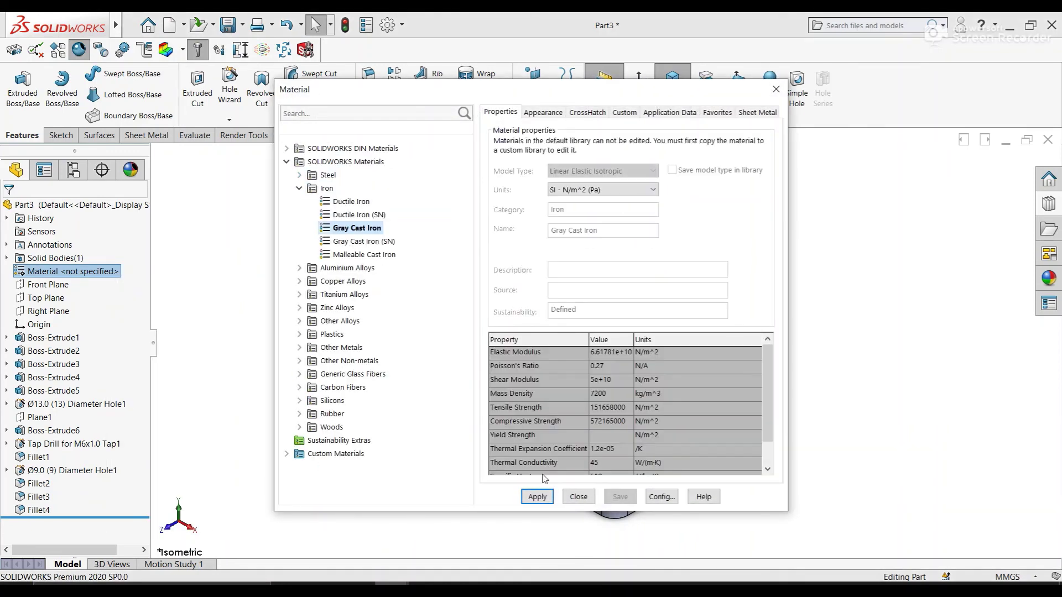
pyautogui.click(537, 497)
pyautogui.click(779, 90)
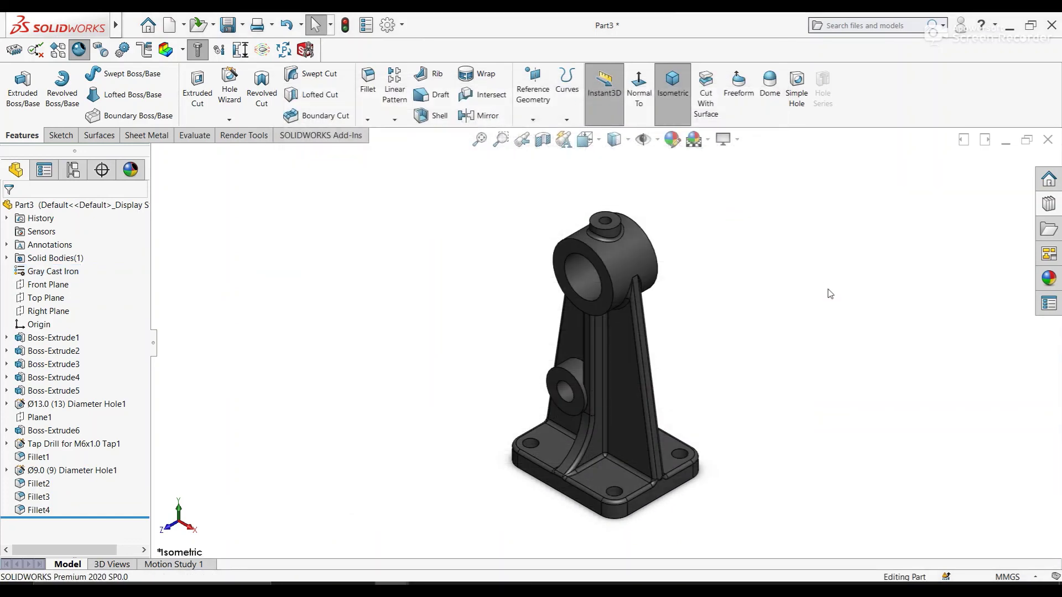
# - Override the whole bracket's appearance with a bright blue colour chosen from the spectrum
pyautogui.click(672, 139)
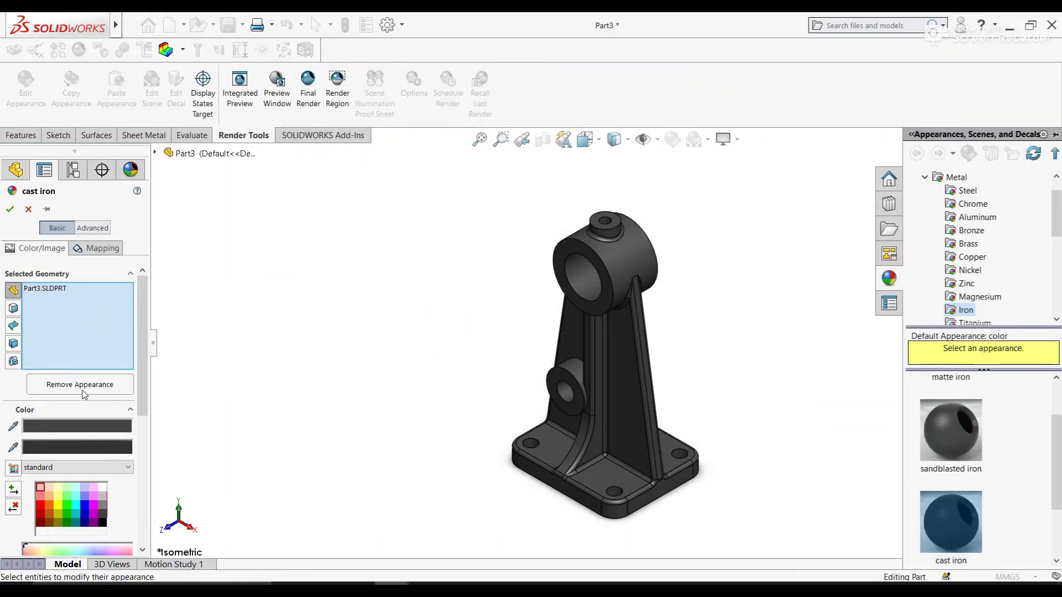
pyautogui.click(40, 488)
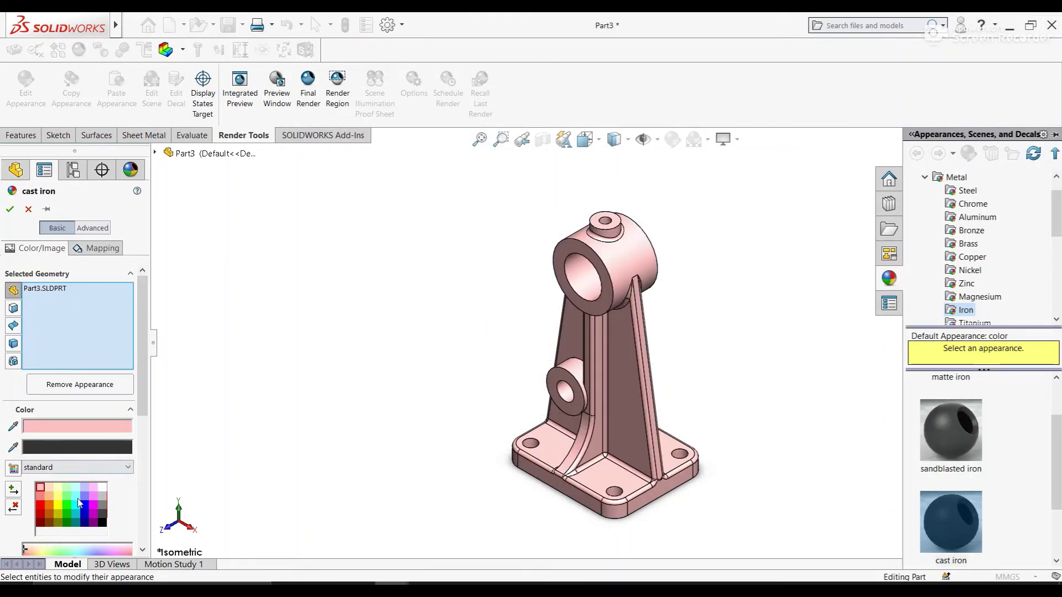
pyautogui.scroll(-3, 66, 482)
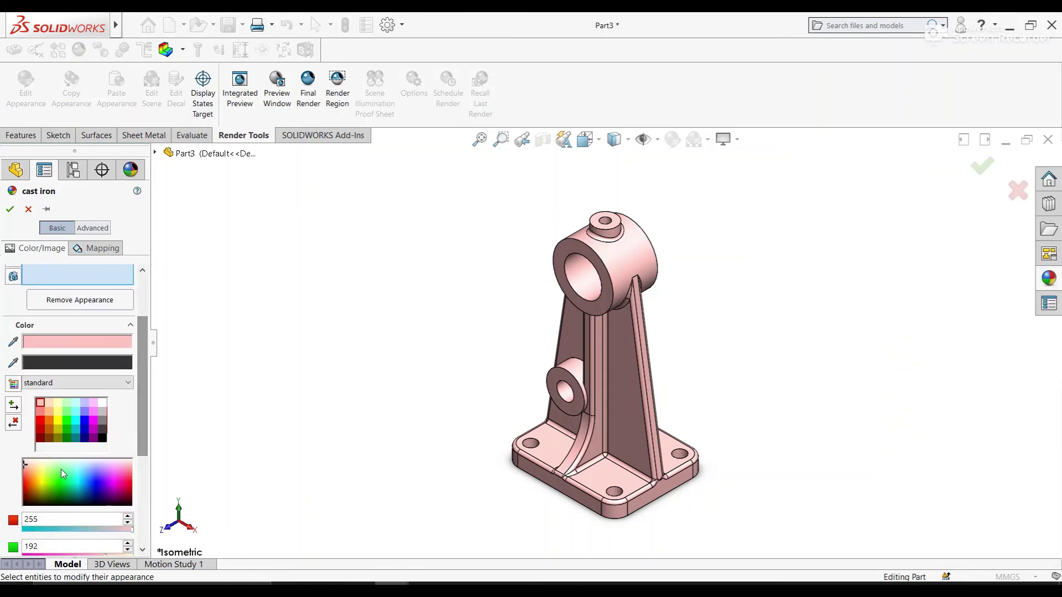
pyautogui.moveTo(27, 466); pyautogui.dragTo(88, 481)
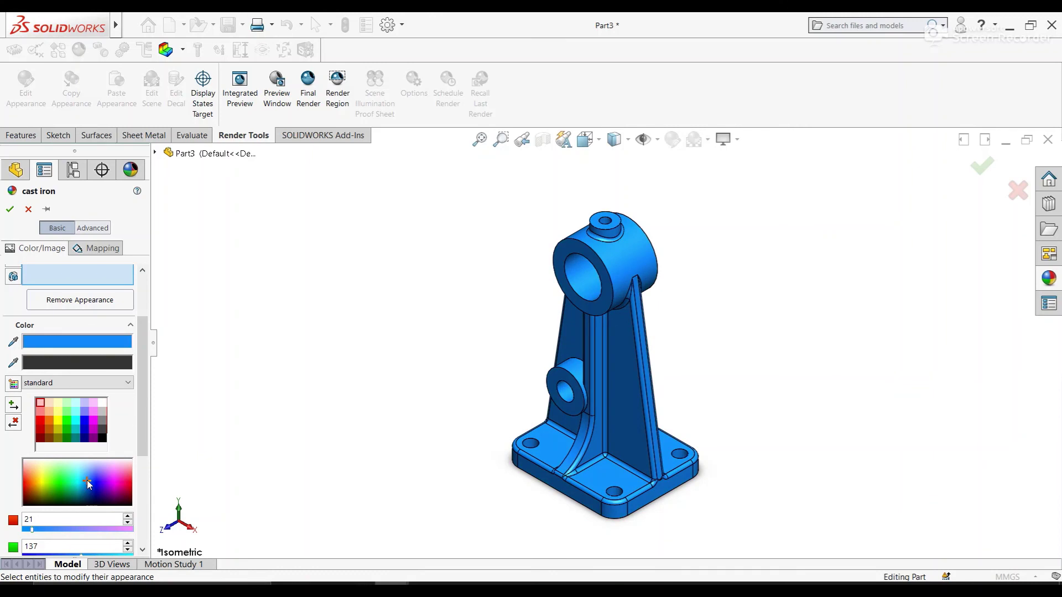
pyautogui.click(10, 209)
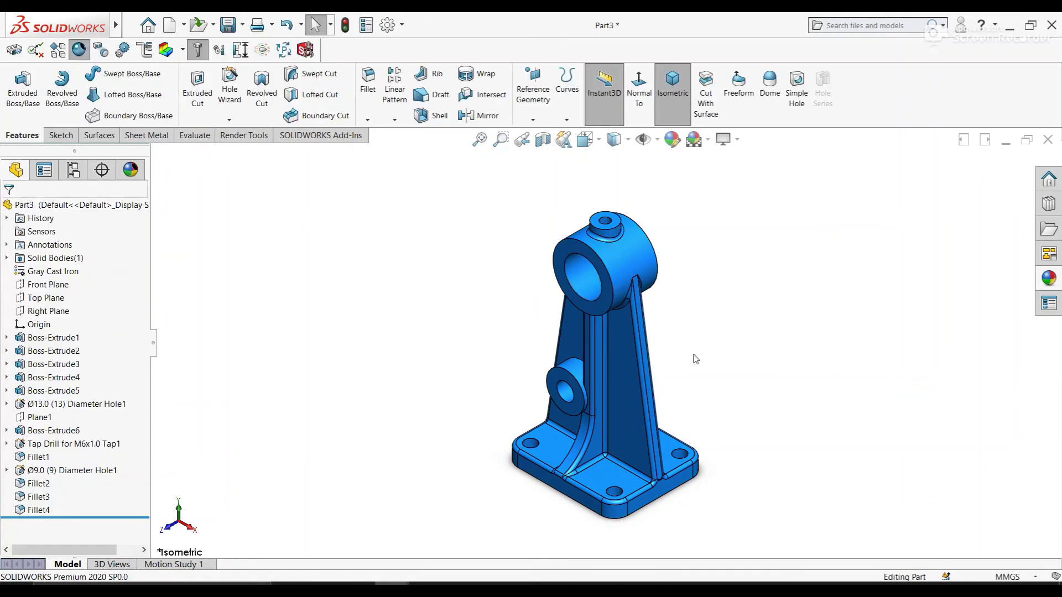
pyautogui.moveTo(679, 374)
pyautogui.mouseDown(button='middle')
pyautogui.moveTo(728, 315)
pyautogui.moveTo(688, 339)
pyautogui.moveTo(684, 330)
pyautogui.mouseUp(button='middle')
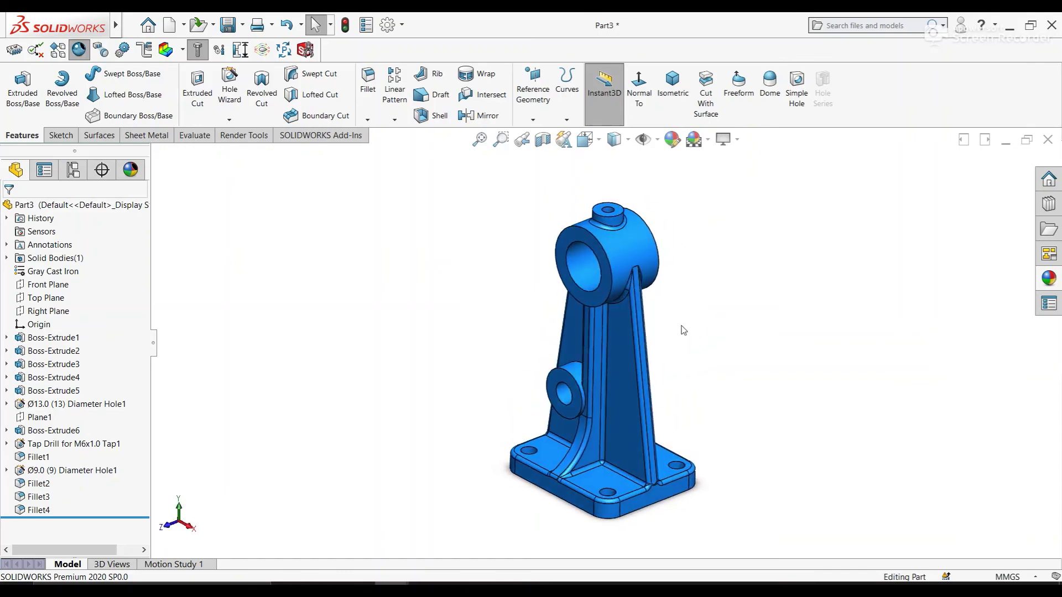